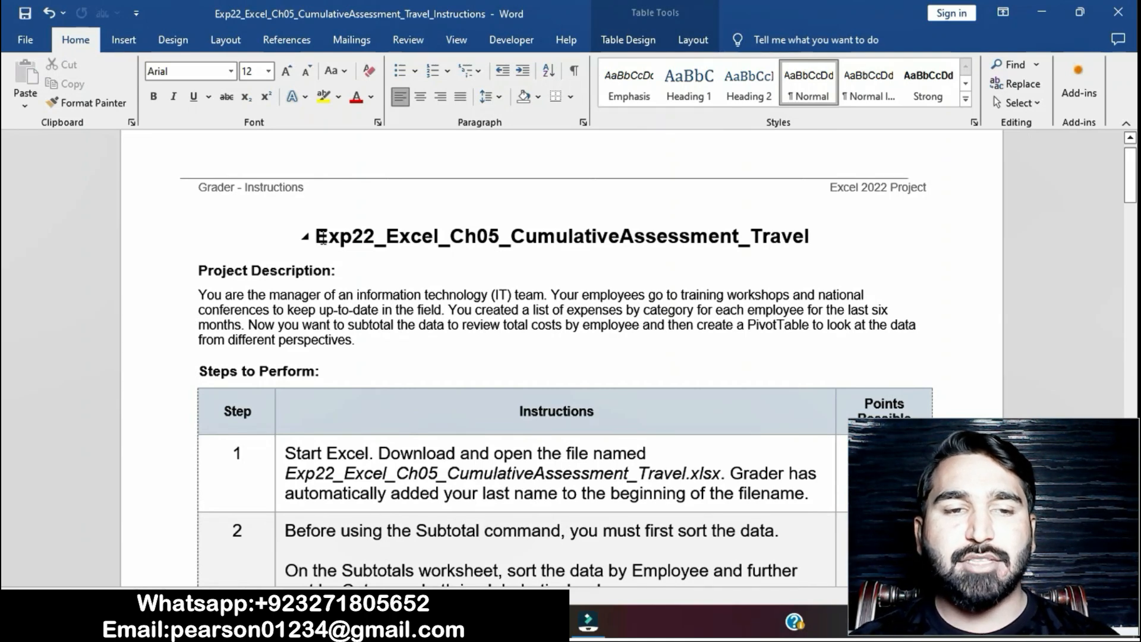
- Highlight the document title Exp22_Excel_Ch05_CumulativeAssessment_Travel in yellow, dismissing the Windows licence notice
triple_click(322, 238)
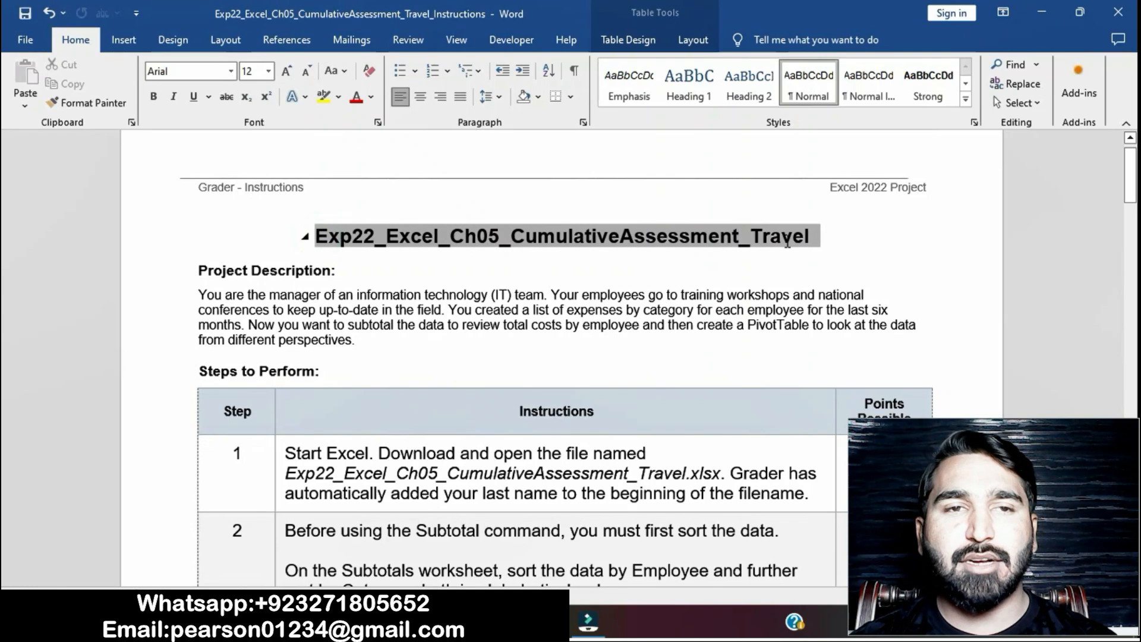
click(269, 70)
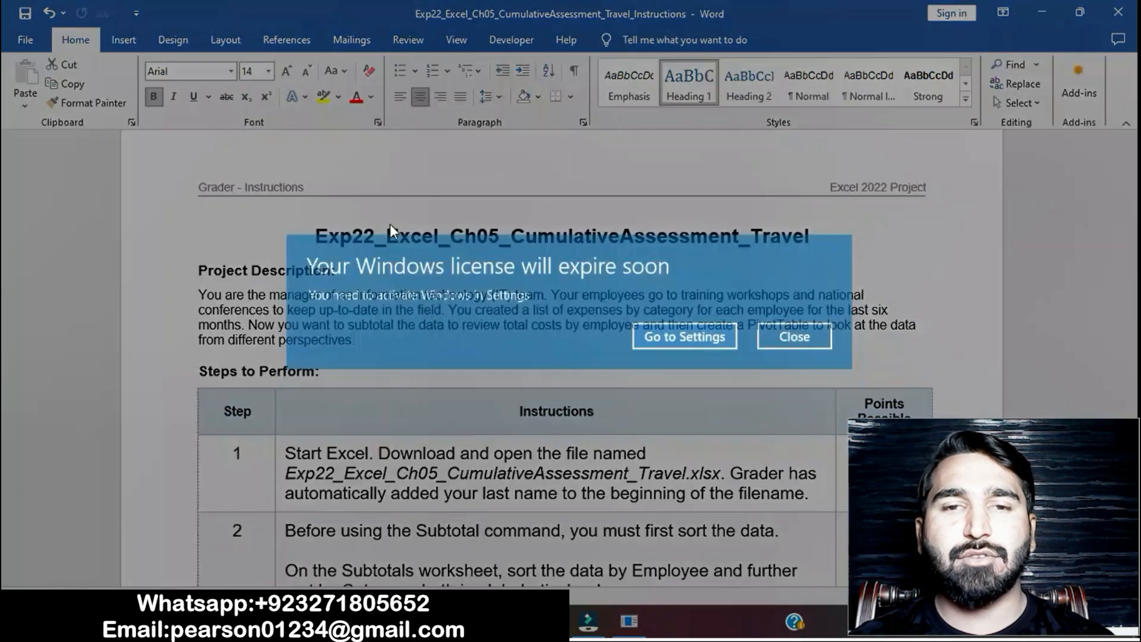
click(797, 340)
click(340, 97)
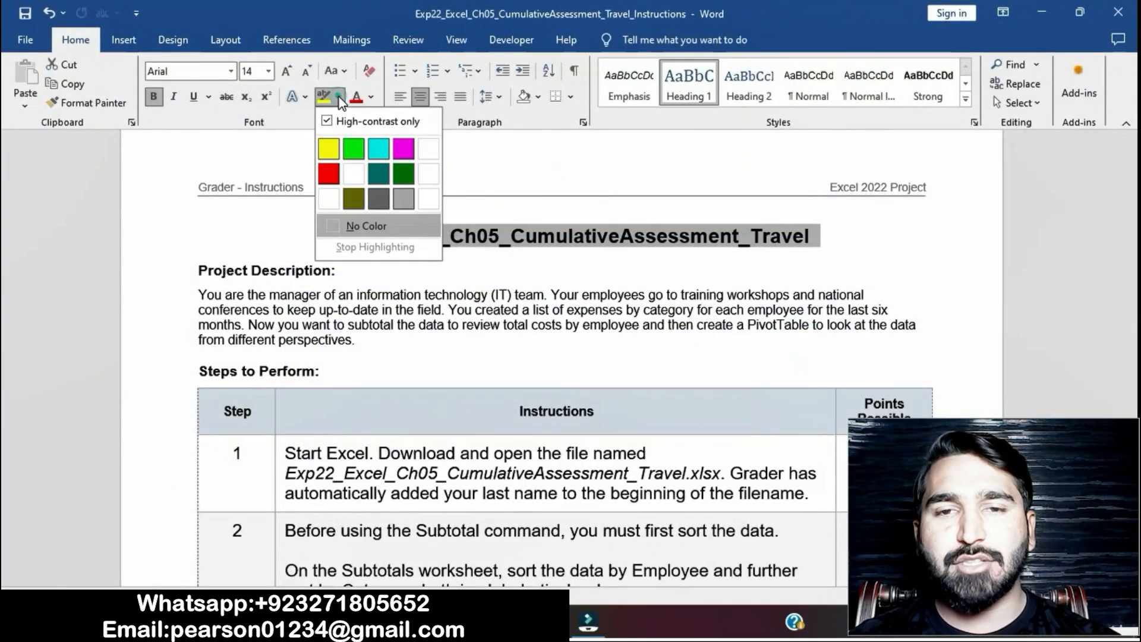
click(325, 143)
click(531, 295)
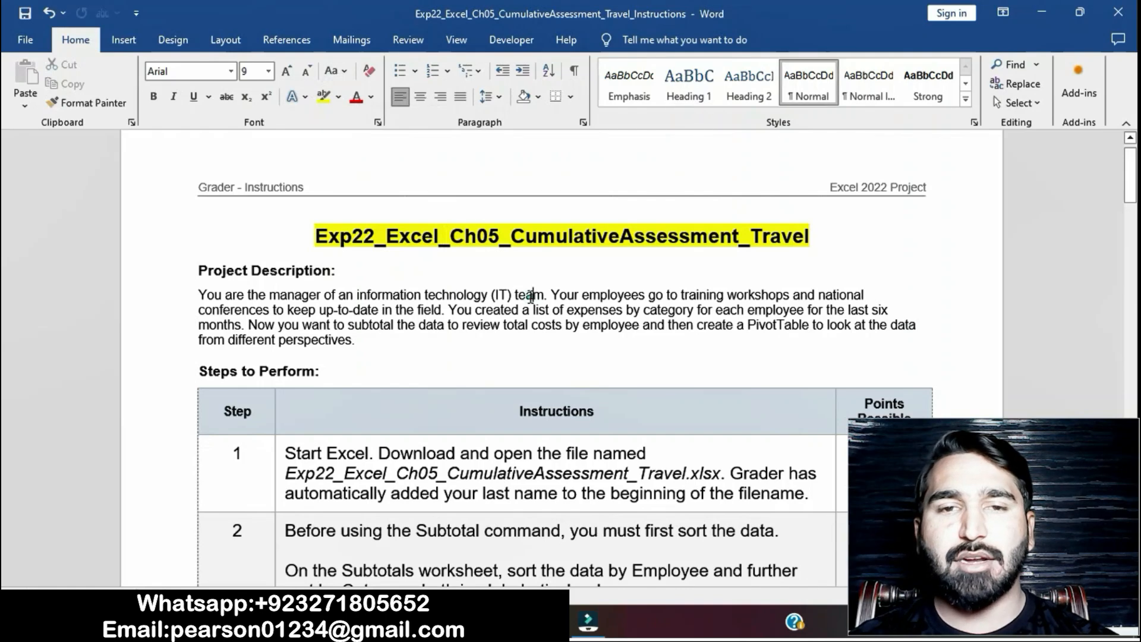
- Highlight the step 1 instruction text in the Steps to Perform table in yellow
scroll(544, 340, down, 1)
scroll(544, 340, down, 3)
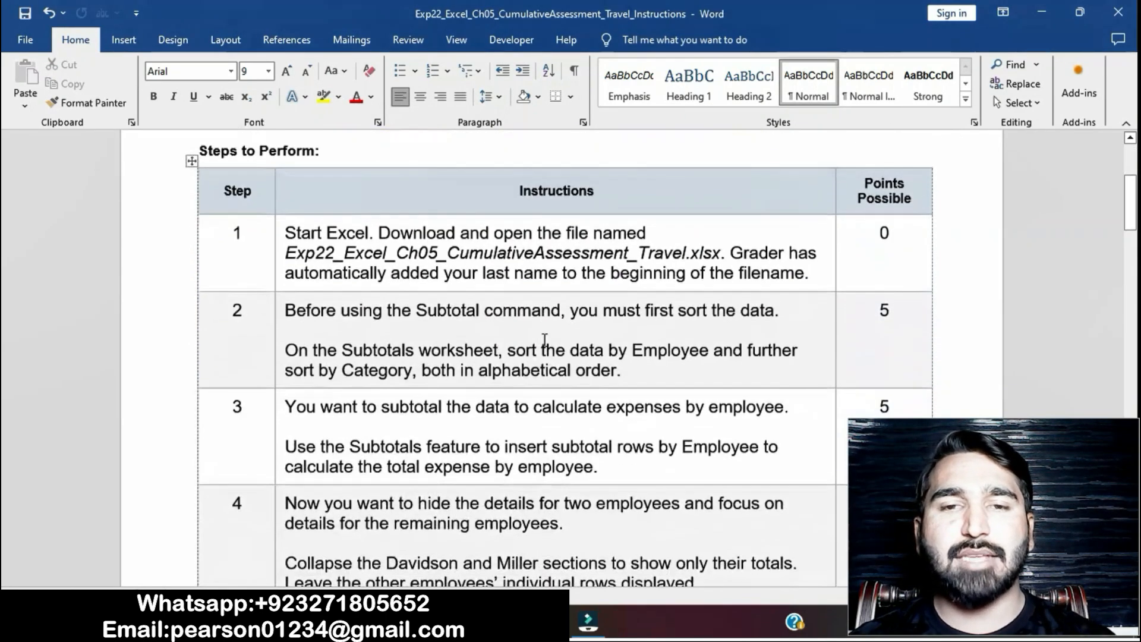
click(278, 233)
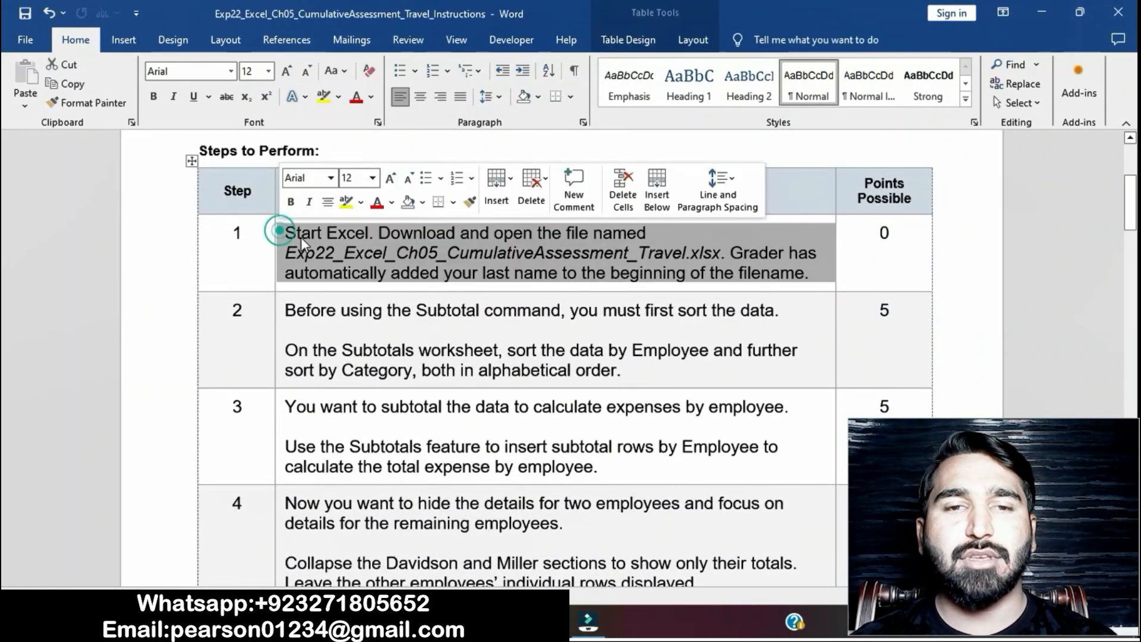
click(346, 202)
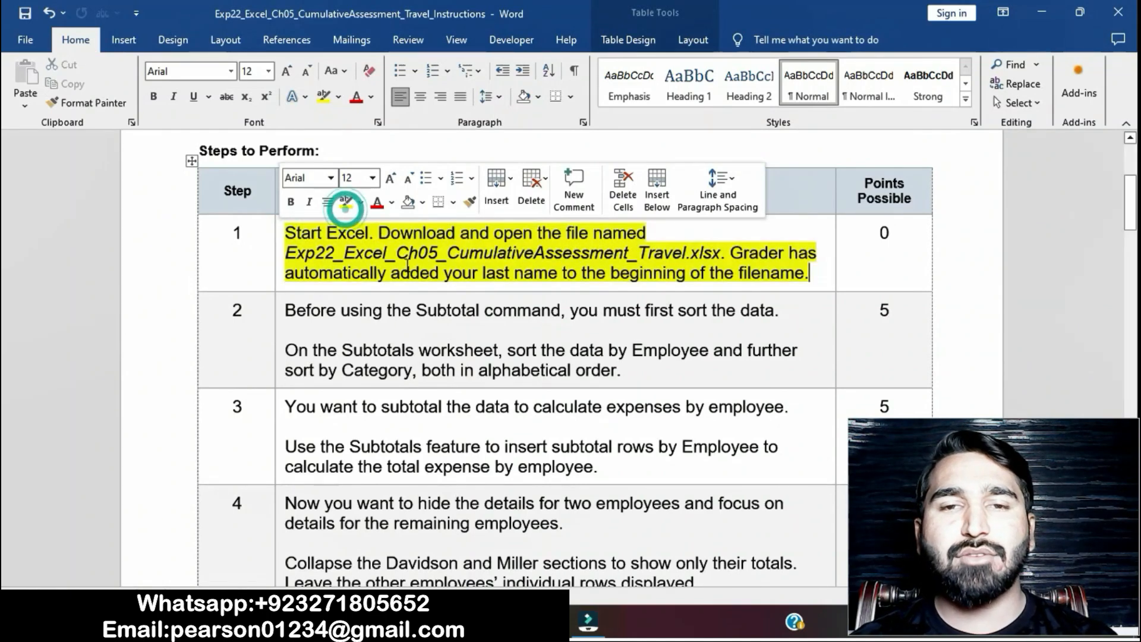
click(413, 273)
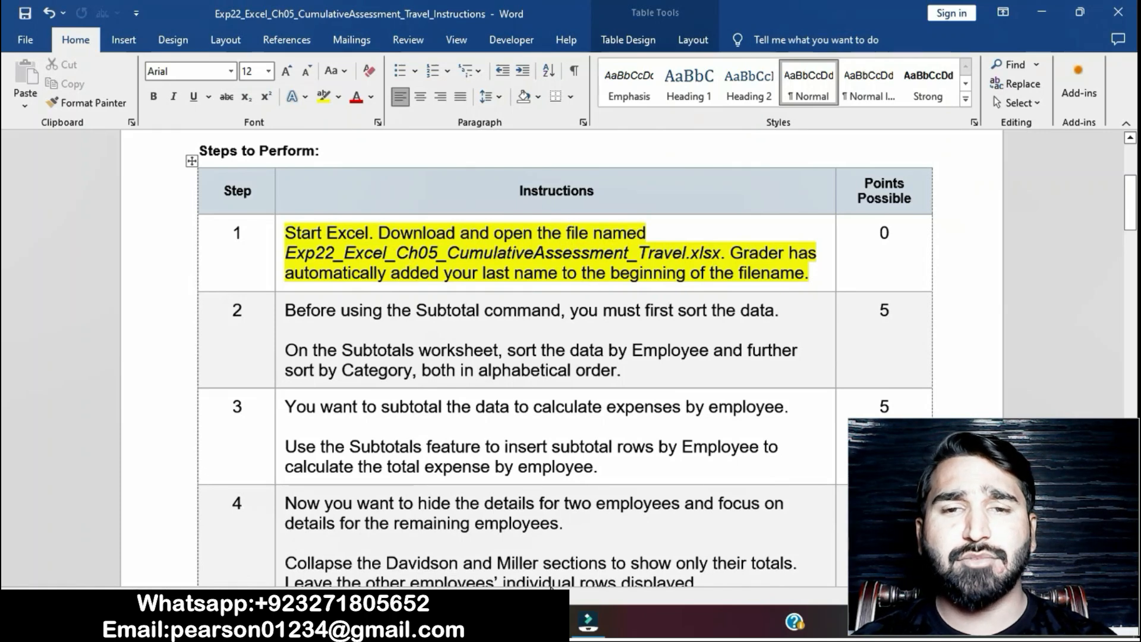
- Switch to the Excel workbook, view its Subtotals and Expenses worksheets, and return to the Word instructions
click(544, 622)
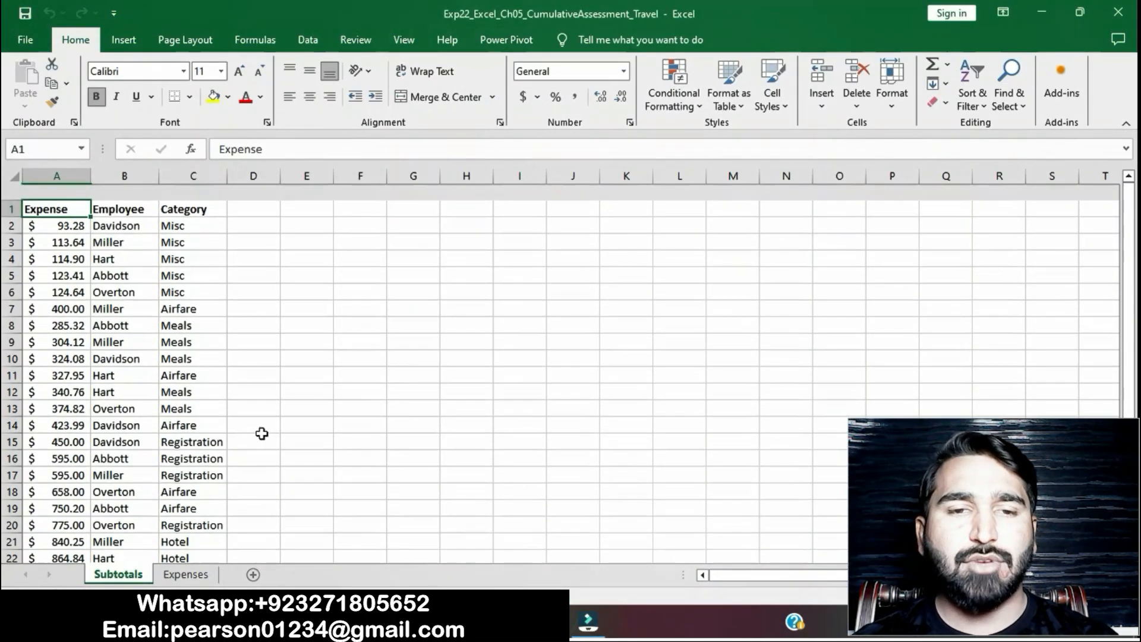
click(189, 575)
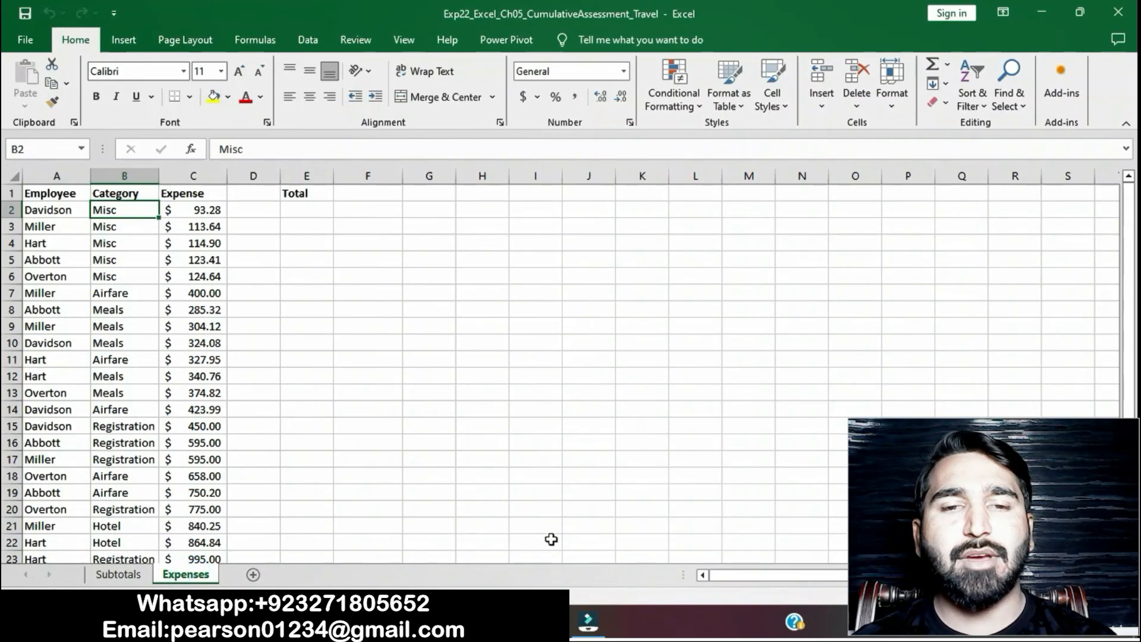
click(505, 621)
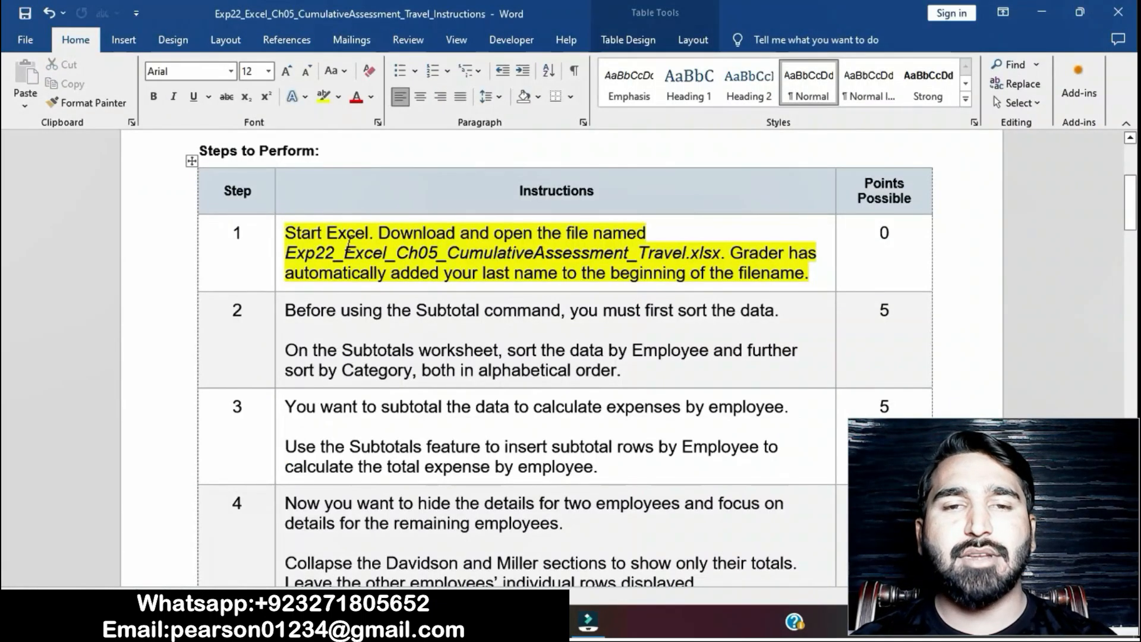
- Remove the yellow highlight from the step 1 instruction text
click(278, 236)
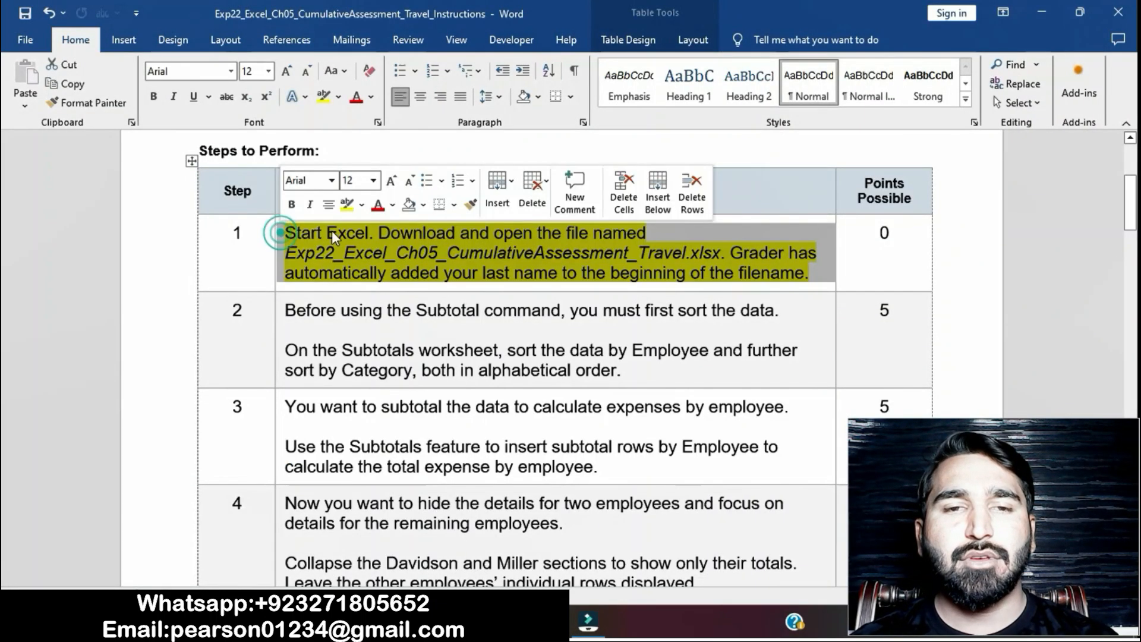
click(348, 212)
click(456, 370)
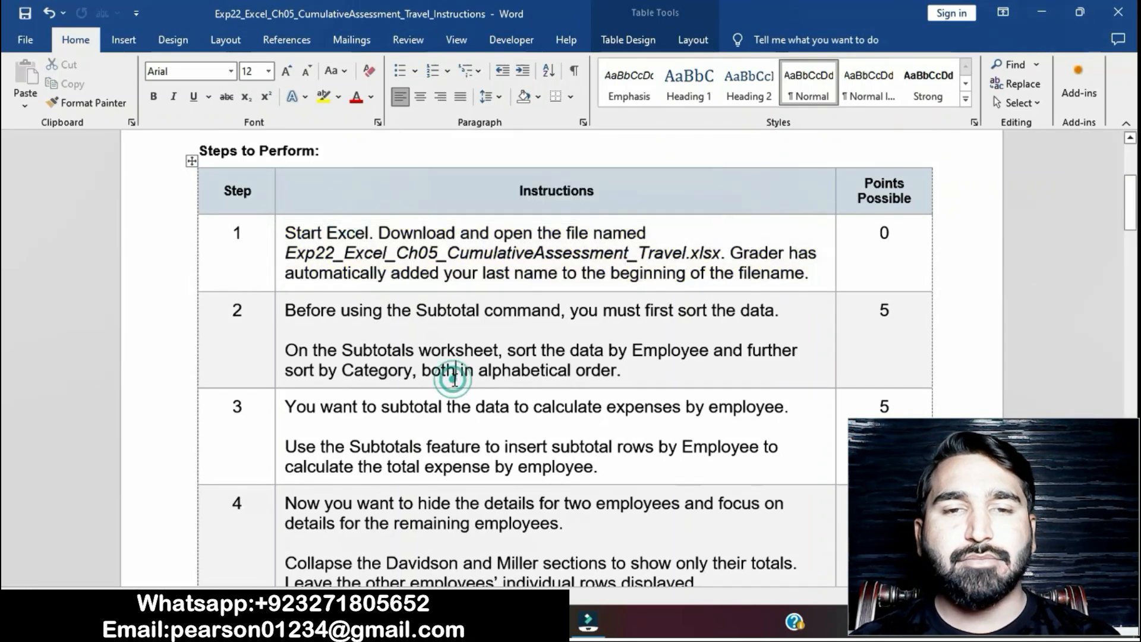
- Highlight the step 2 instruction text about sorting the data in yellow
scroll(317, 265, down, 2)
click(277, 230)
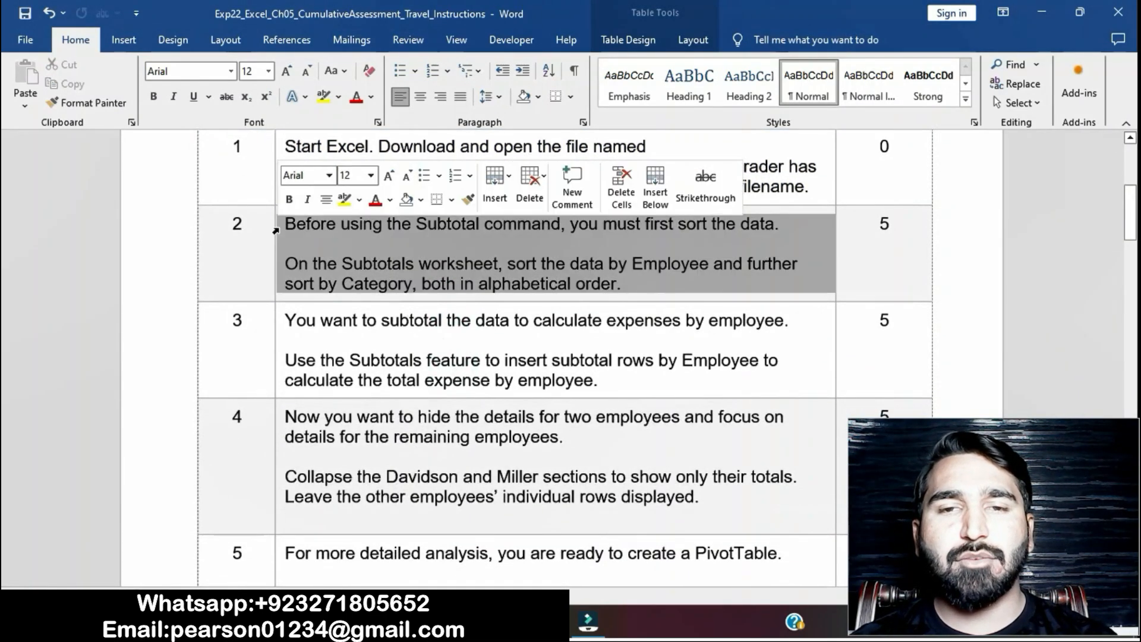
click(344, 208)
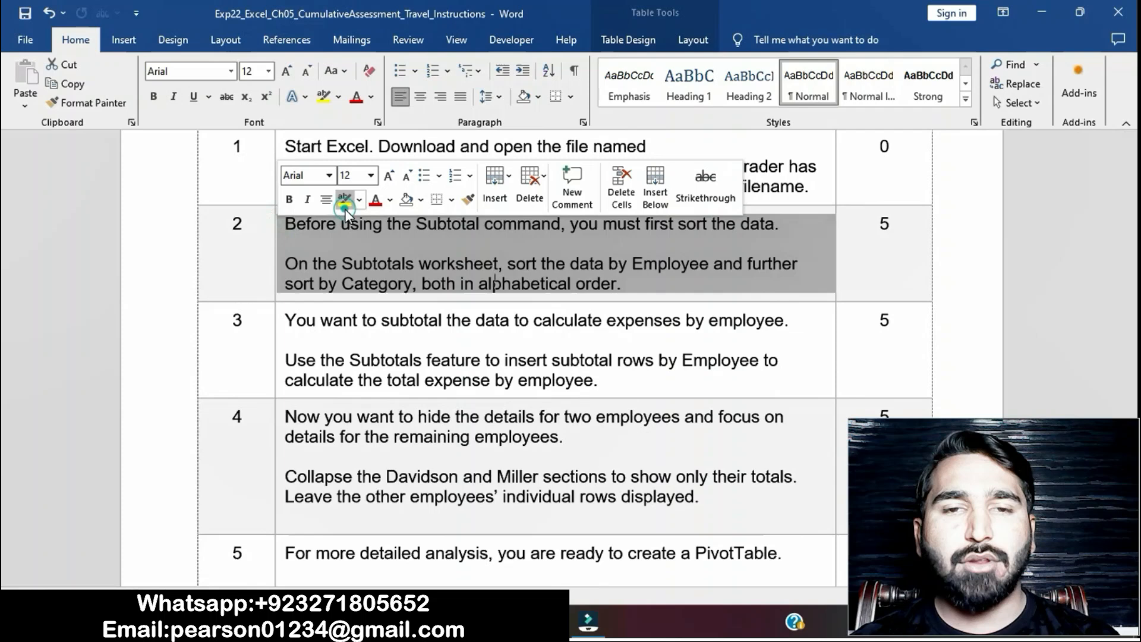
click(388, 284)
- Mark the phrase "On the Subtotals worksheet" in step 2, and display the Subtotals worksheet in Excel
drag(286, 263, 497, 265)
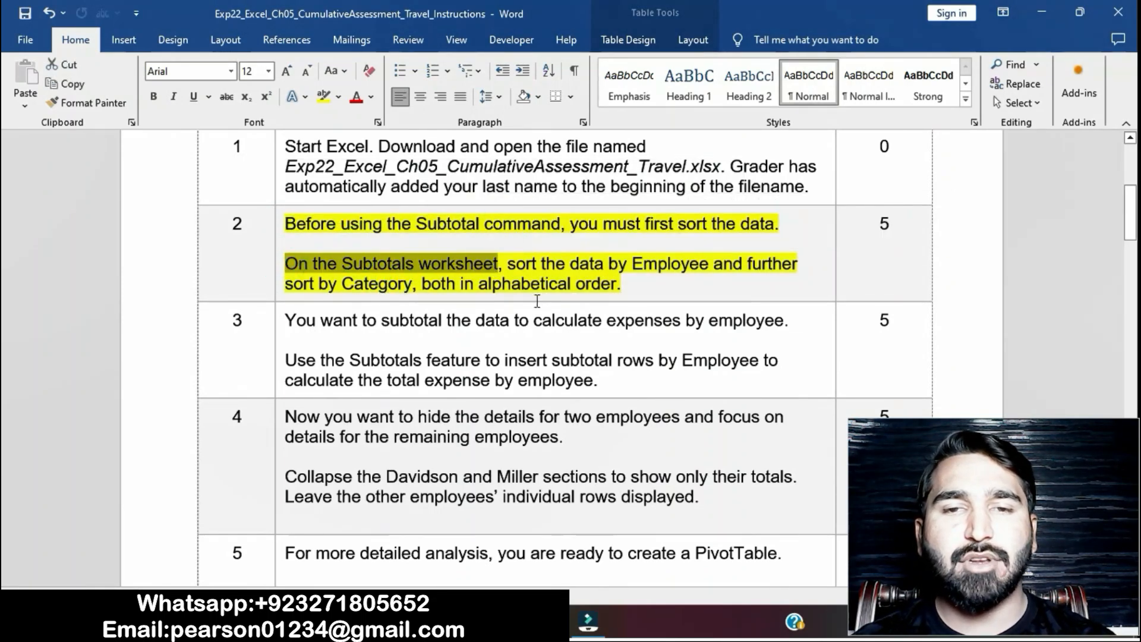
click(505, 621)
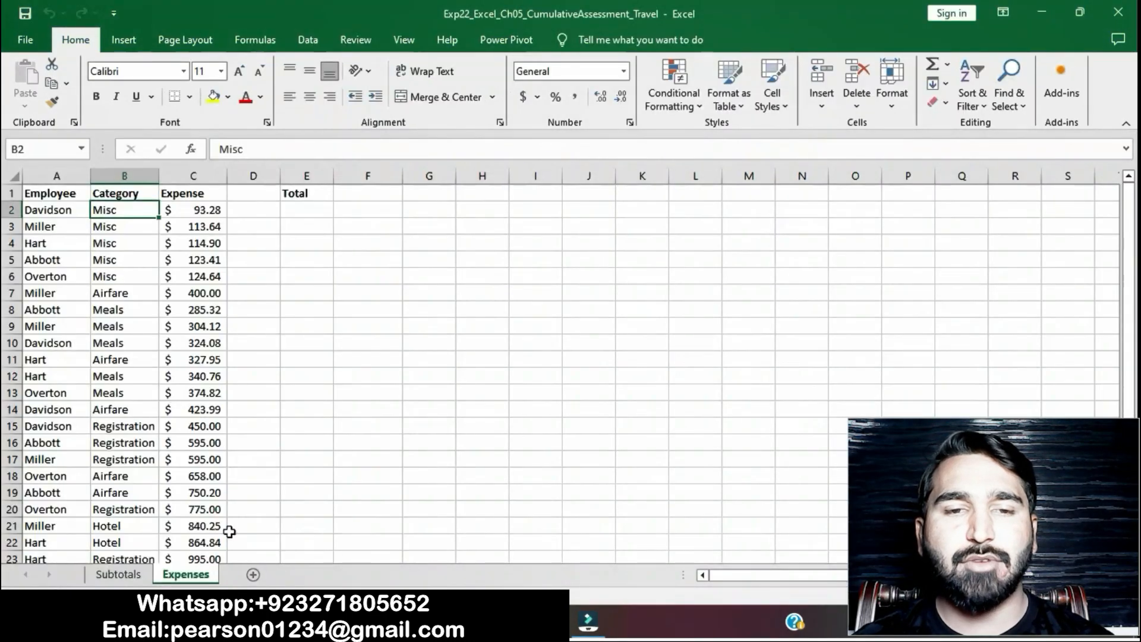
click(138, 576)
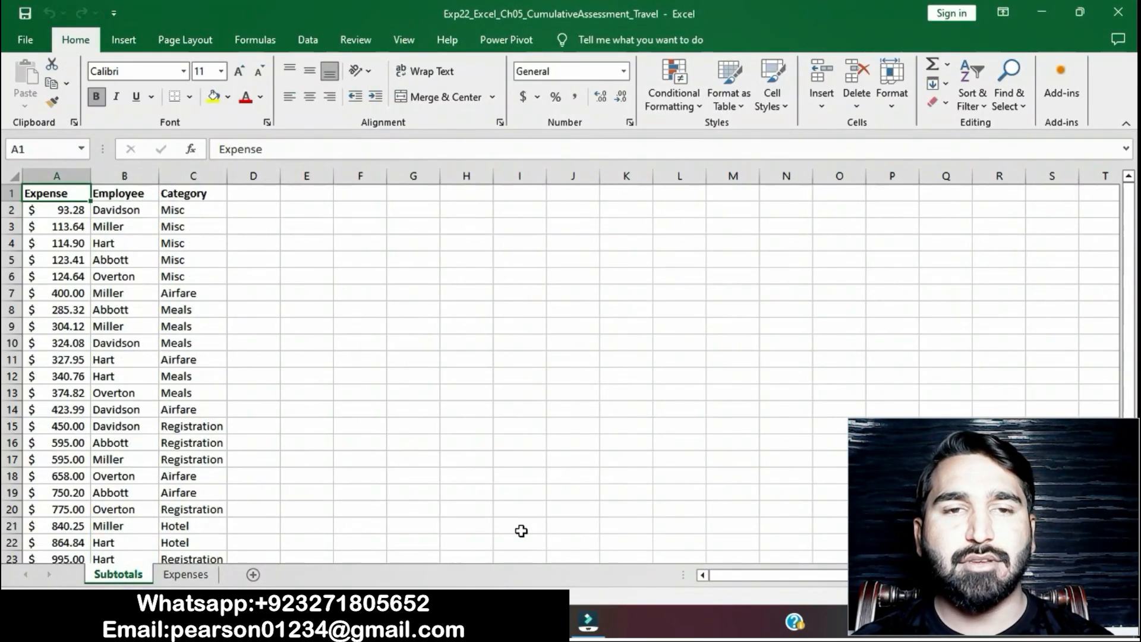
- Consult the "sort the data by Employee" instruction in Word, and select the Employee header cell B1 in Excel
click(516, 622)
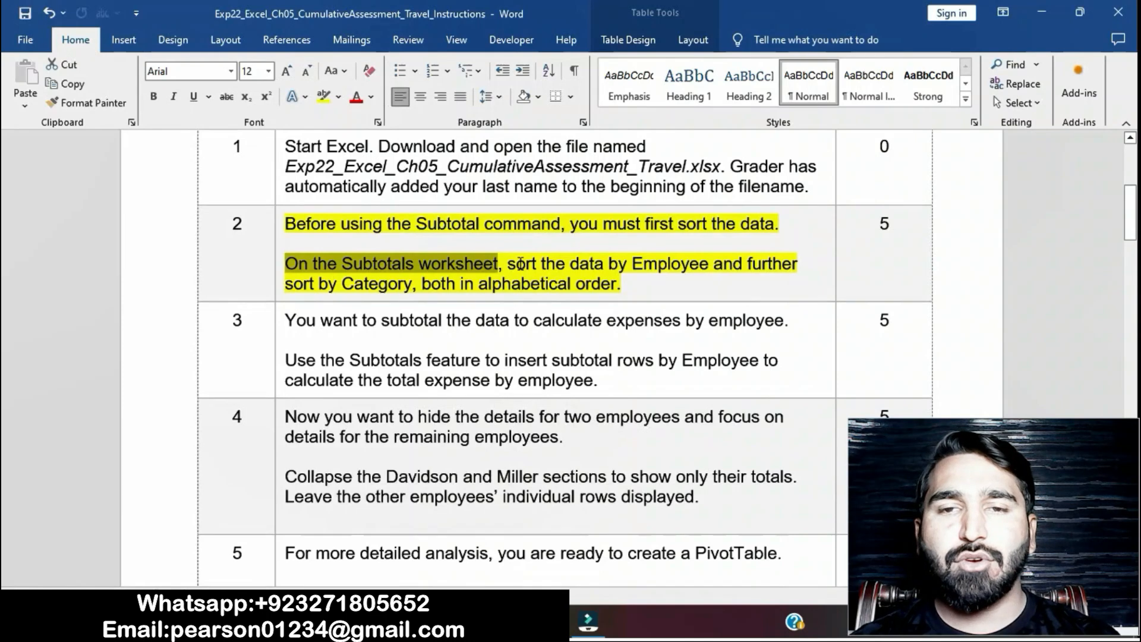
drag(509, 262, 685, 276)
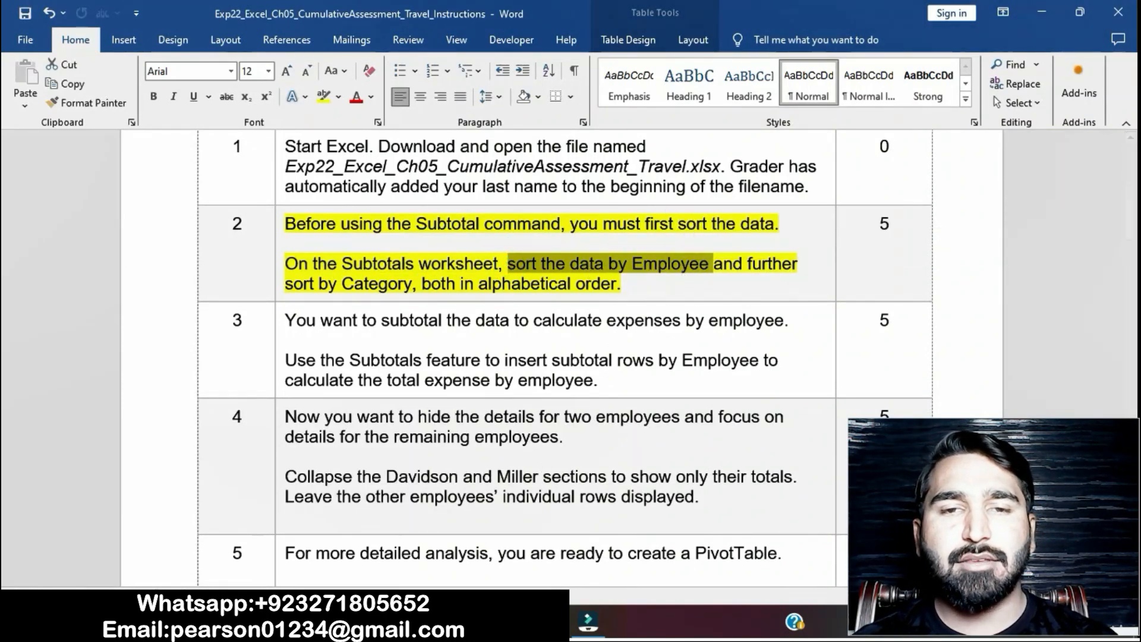
key(alt+Tab)
click(123, 197)
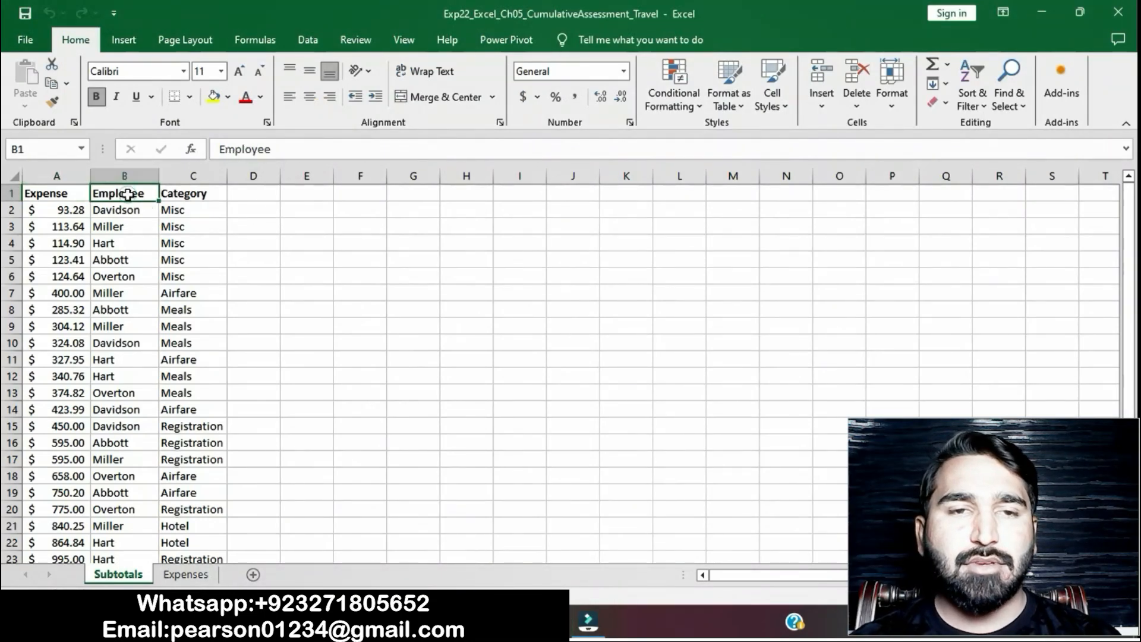
key(alt+Tab)
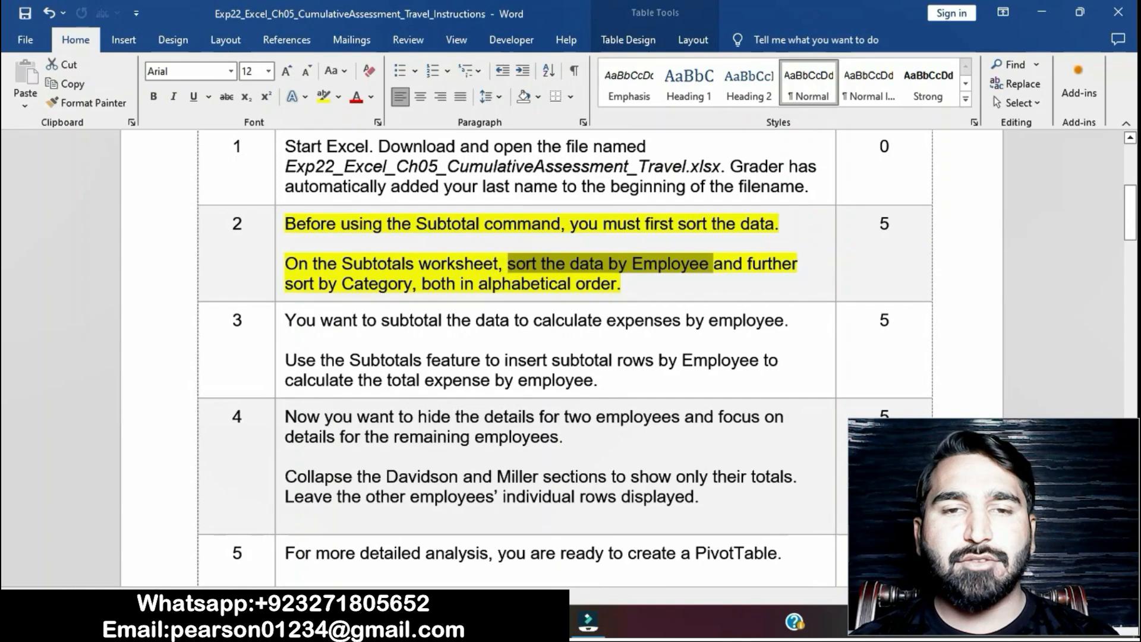
key(alt+Tab)
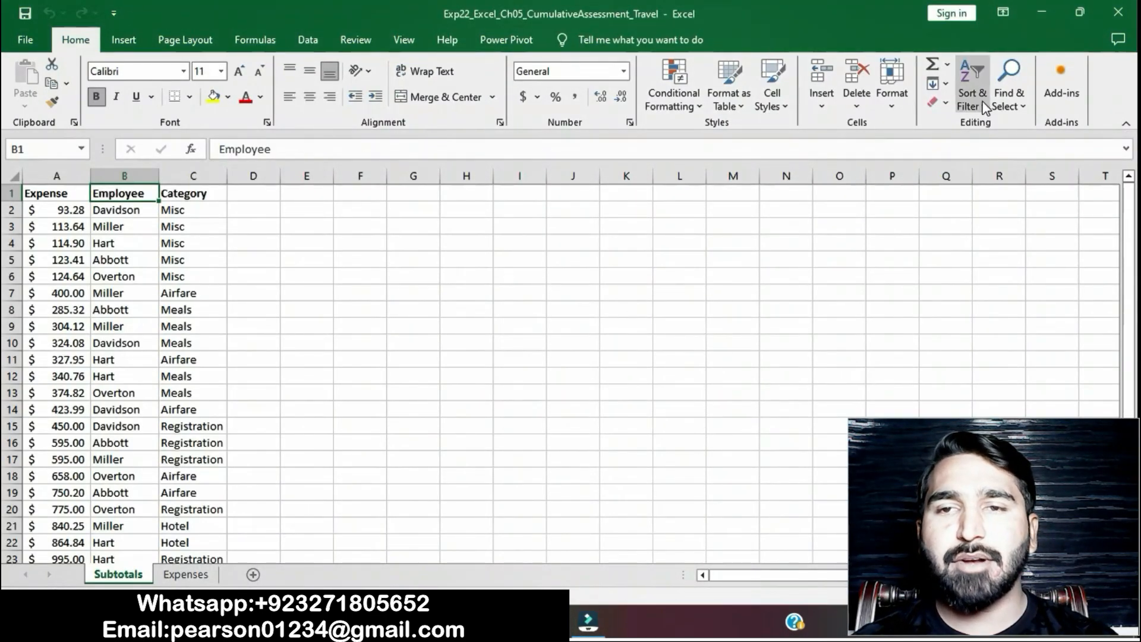
- Sort the Subtotals worksheet data by Employee and then by Category, both on cell values from A to Z
click(983, 101)
click(1000, 165)
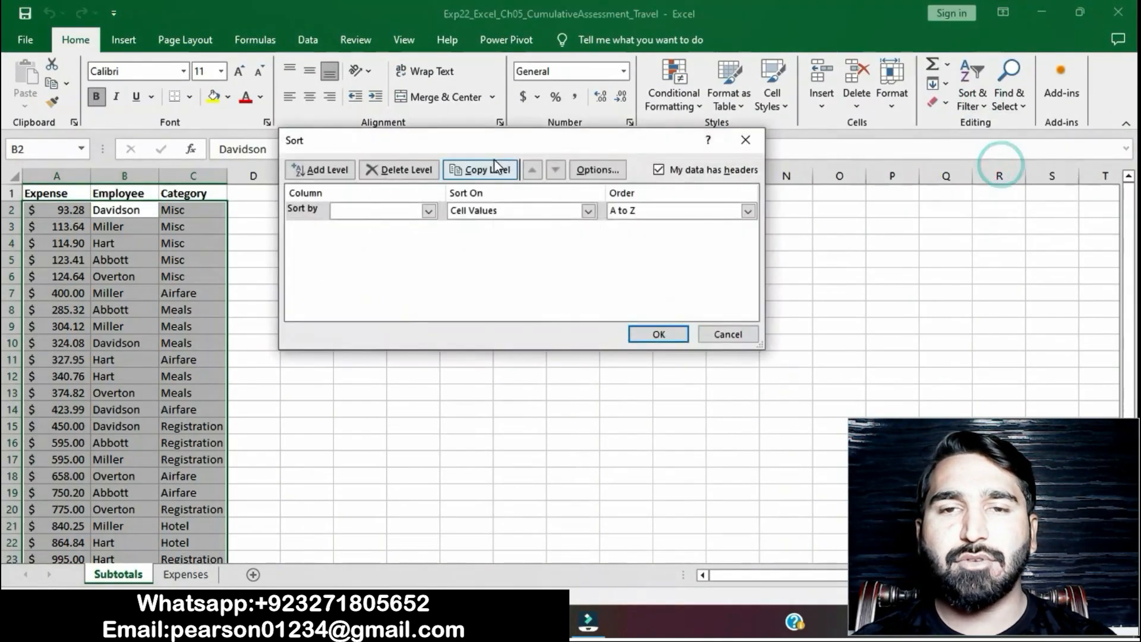
click(428, 211)
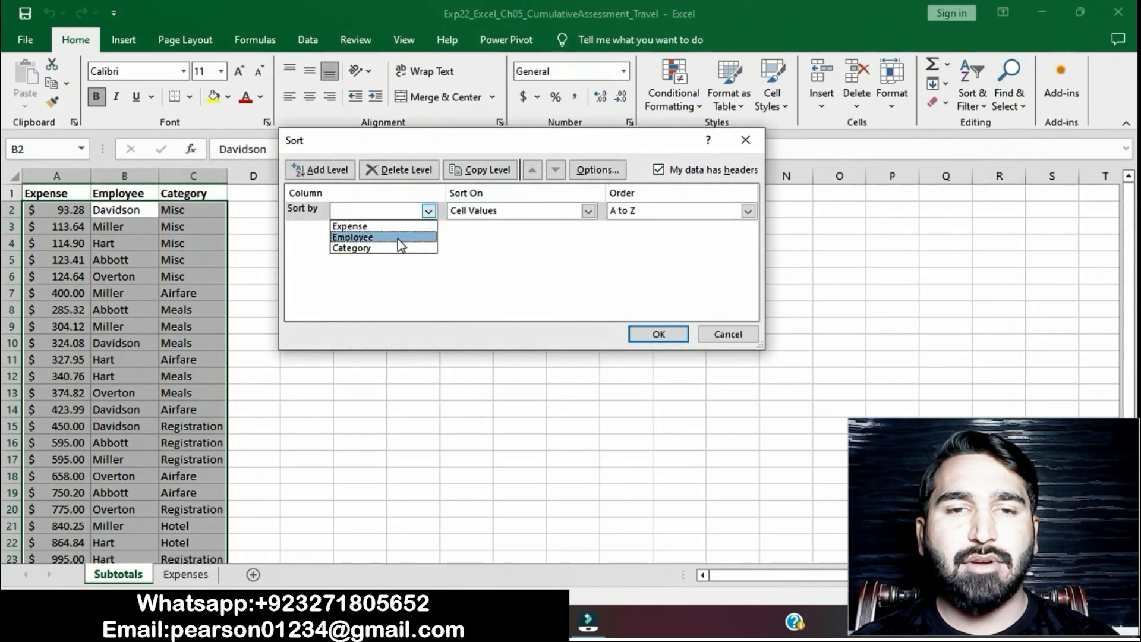
click(398, 237)
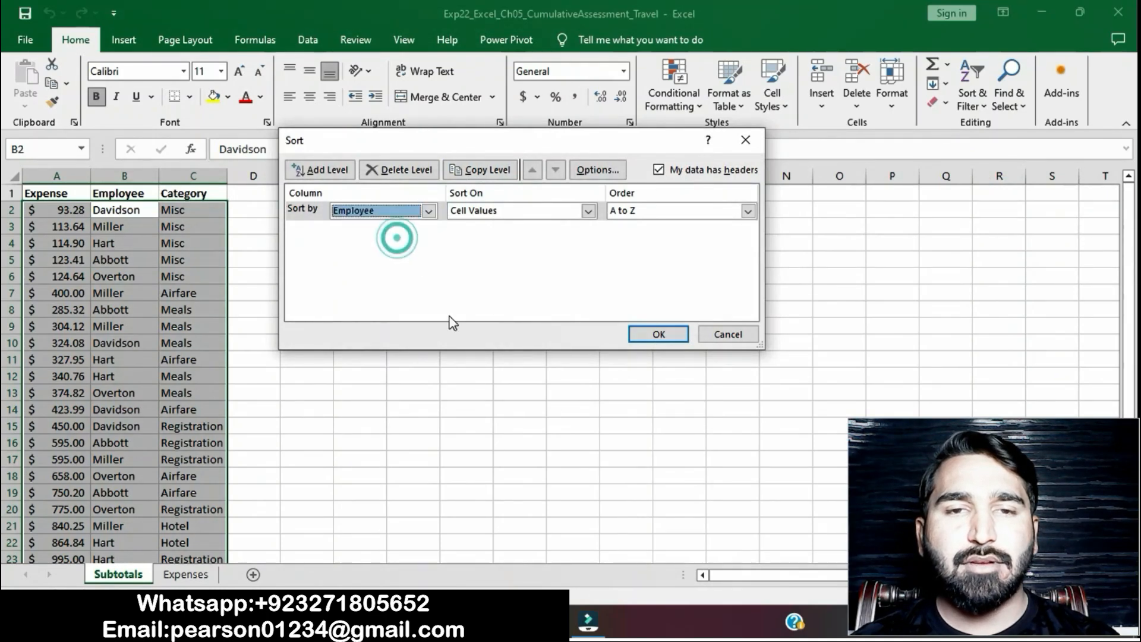
click(325, 171)
key(alt+Tab)
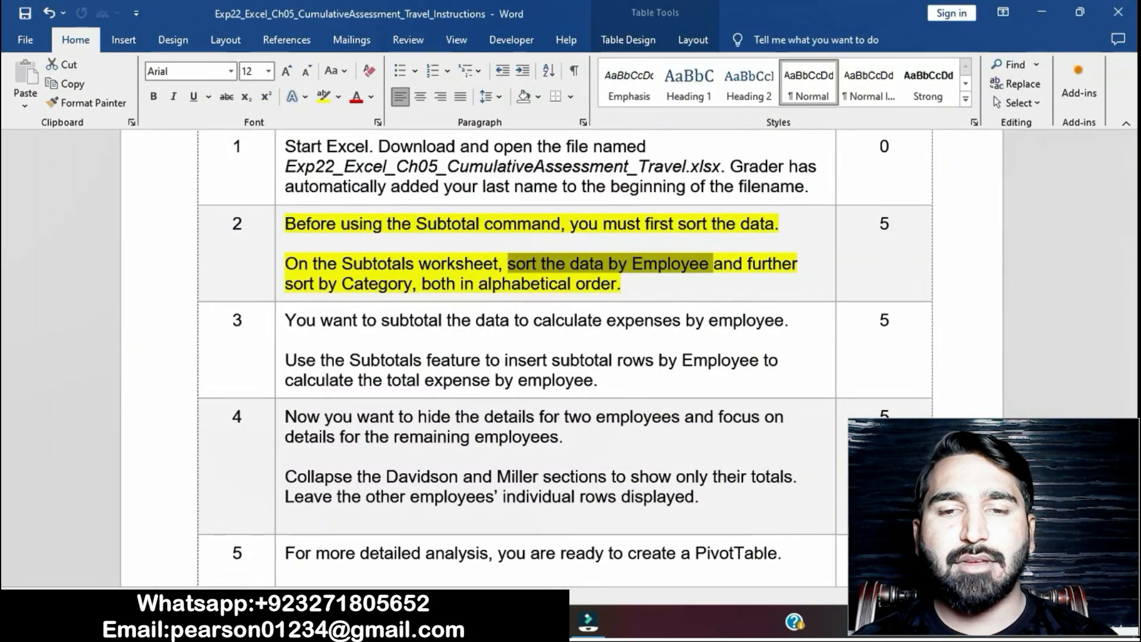
key(alt+Tab)
click(428, 230)
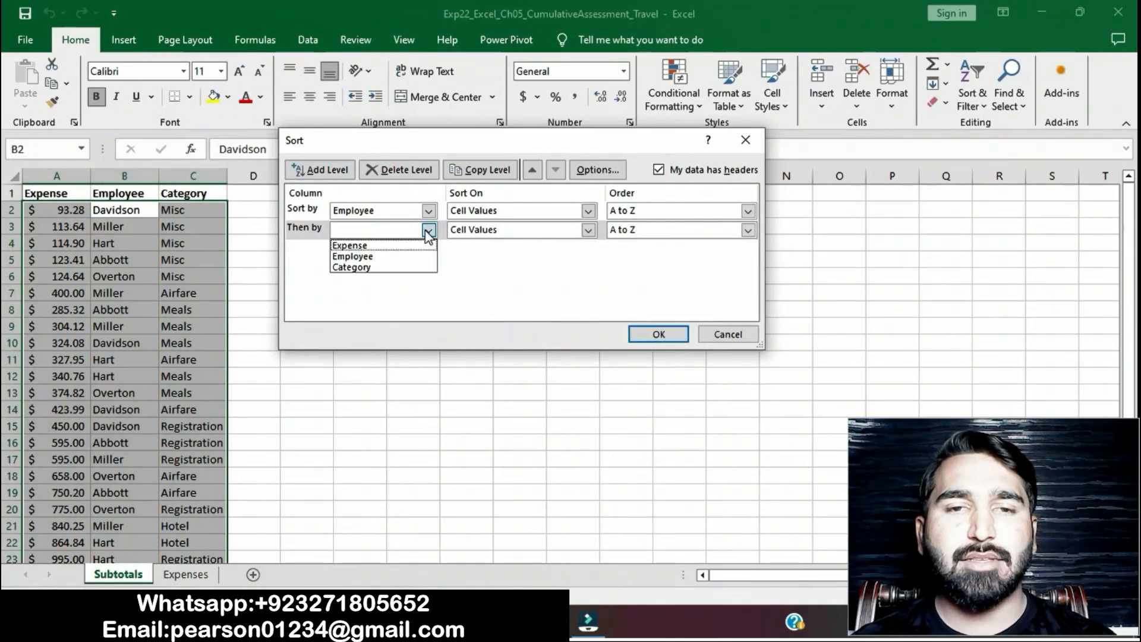
click(383, 266)
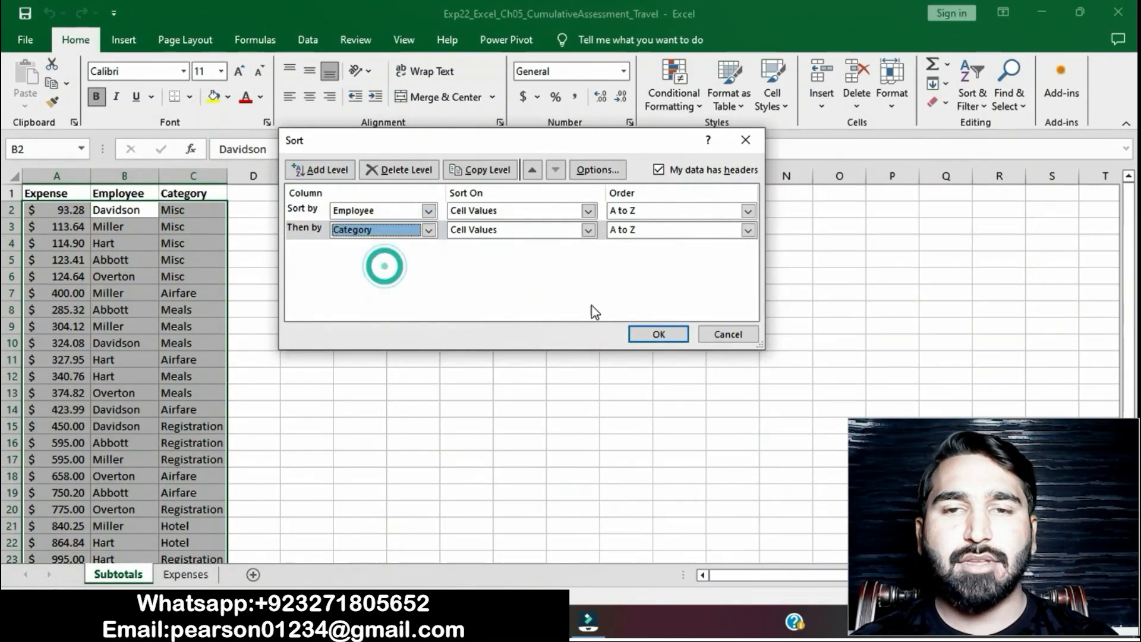
click(654, 334)
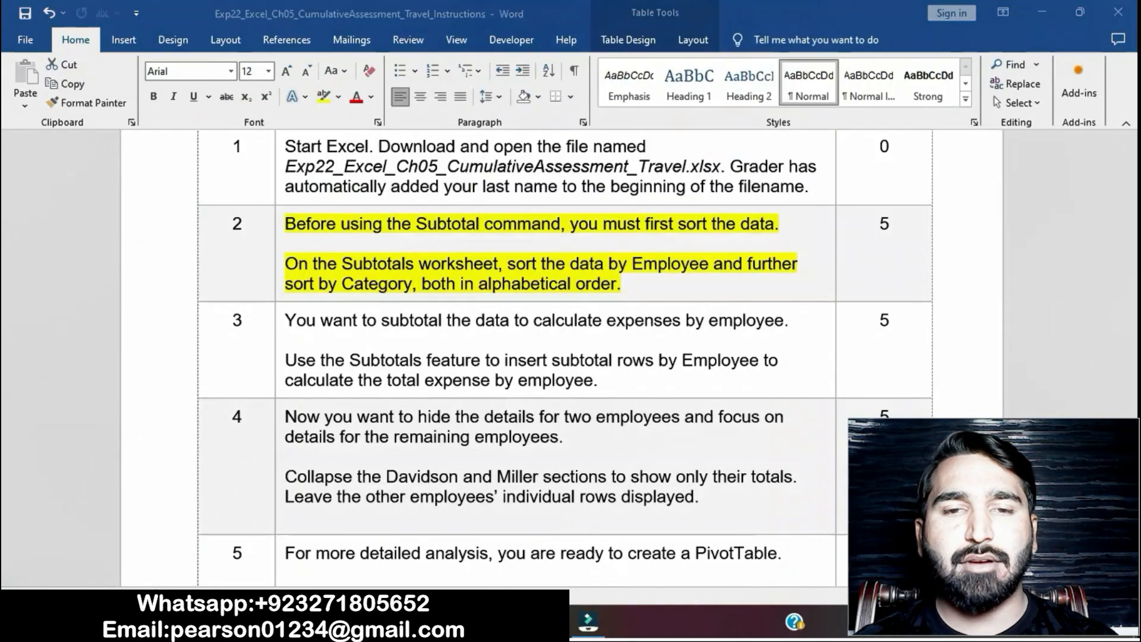
- Switch to the Word instructions and remove the yellow highlight from the step 2 text
key(alt+Tab)
click(522, 280)
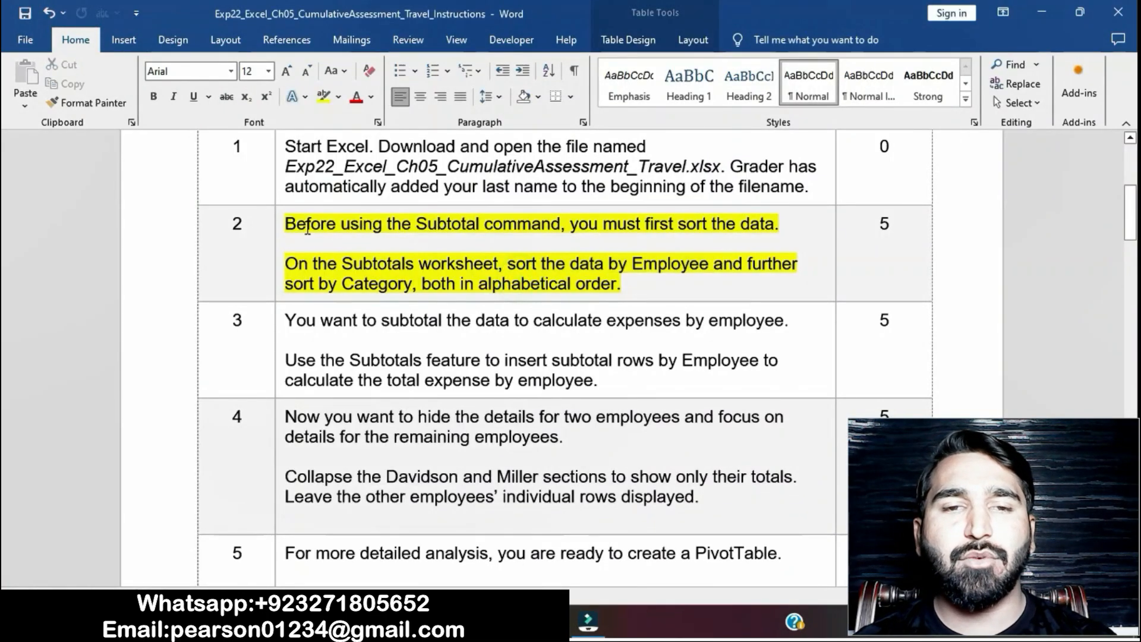
click(282, 225)
click(350, 194)
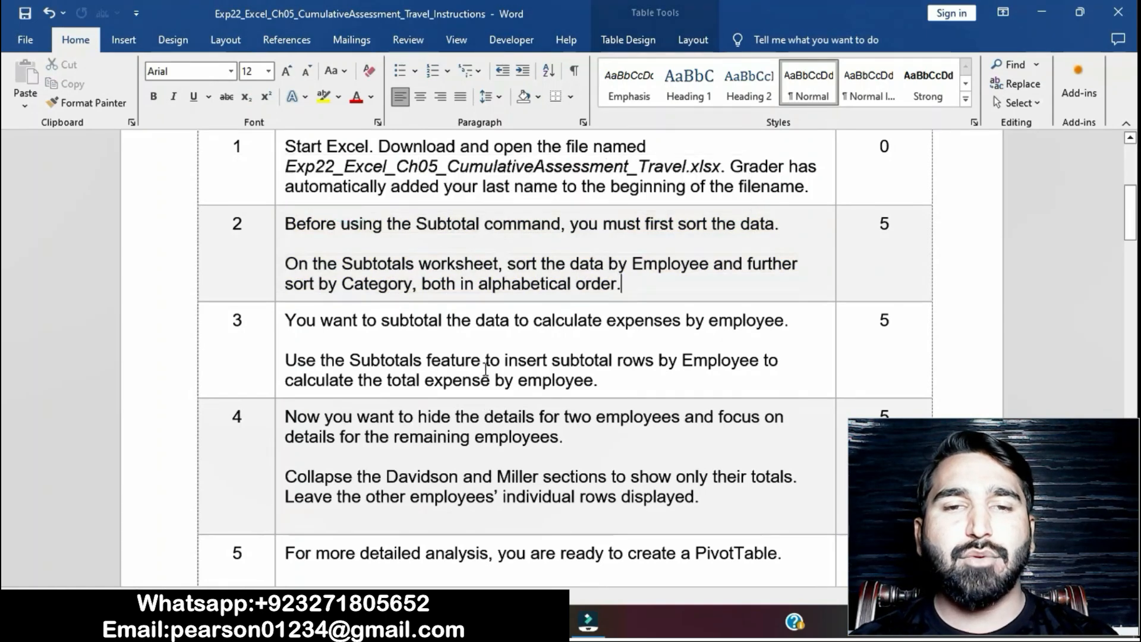
- Highlight the step 3 instruction text in yellow and select its phrase "Use the Subtotals feature to insert subtotal rows by Employee"
scroll(488, 417, down, 1)
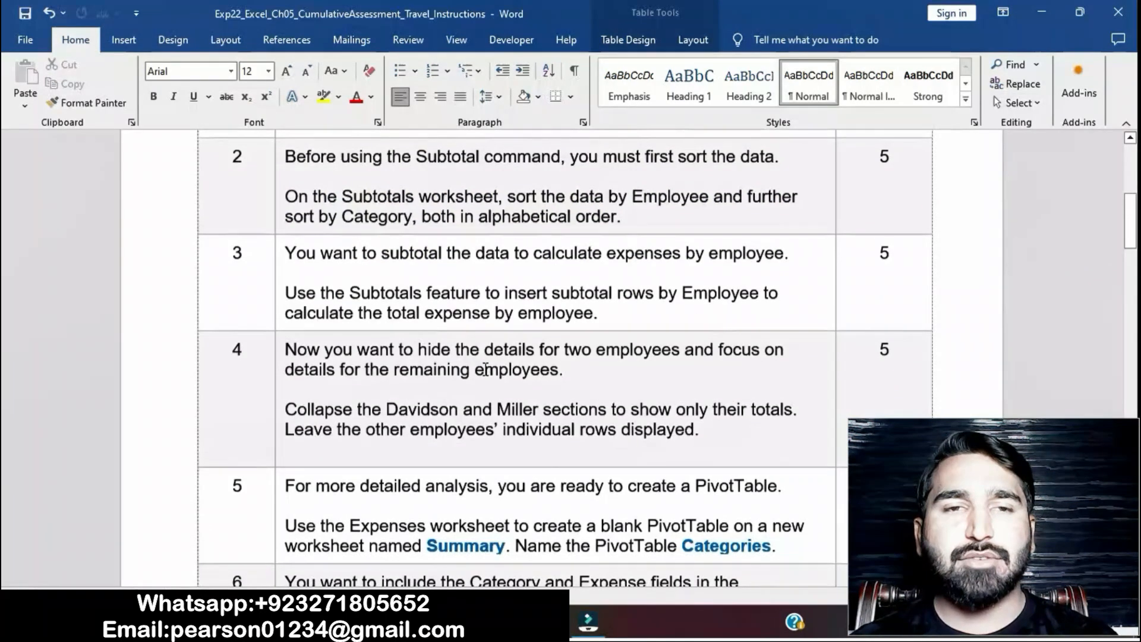
click(278, 258)
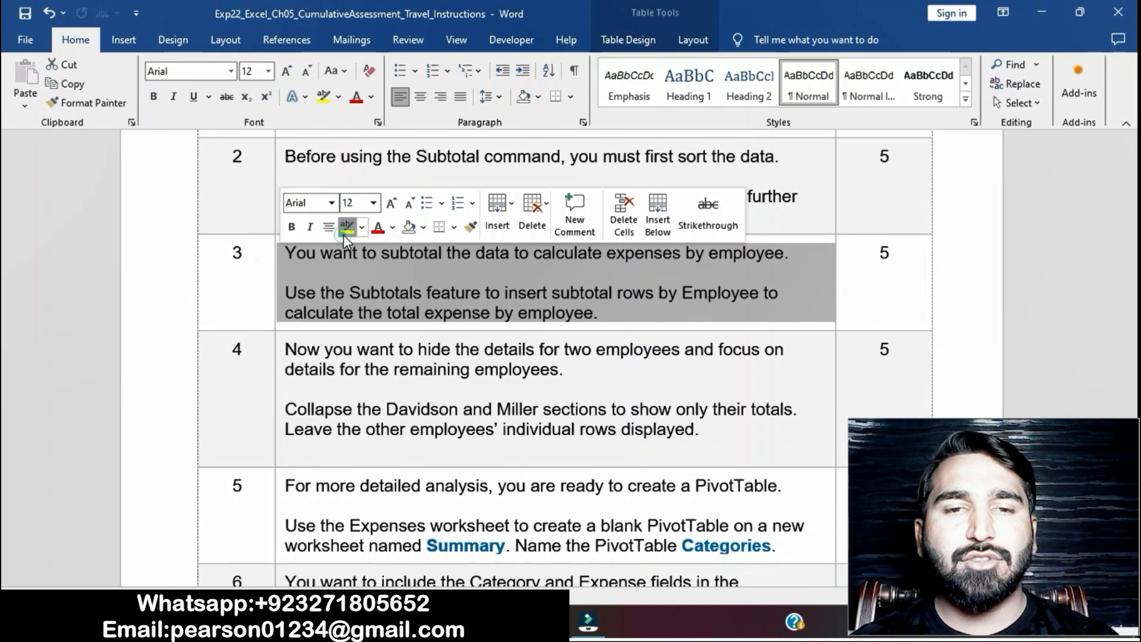
click(344, 229)
click(399, 289)
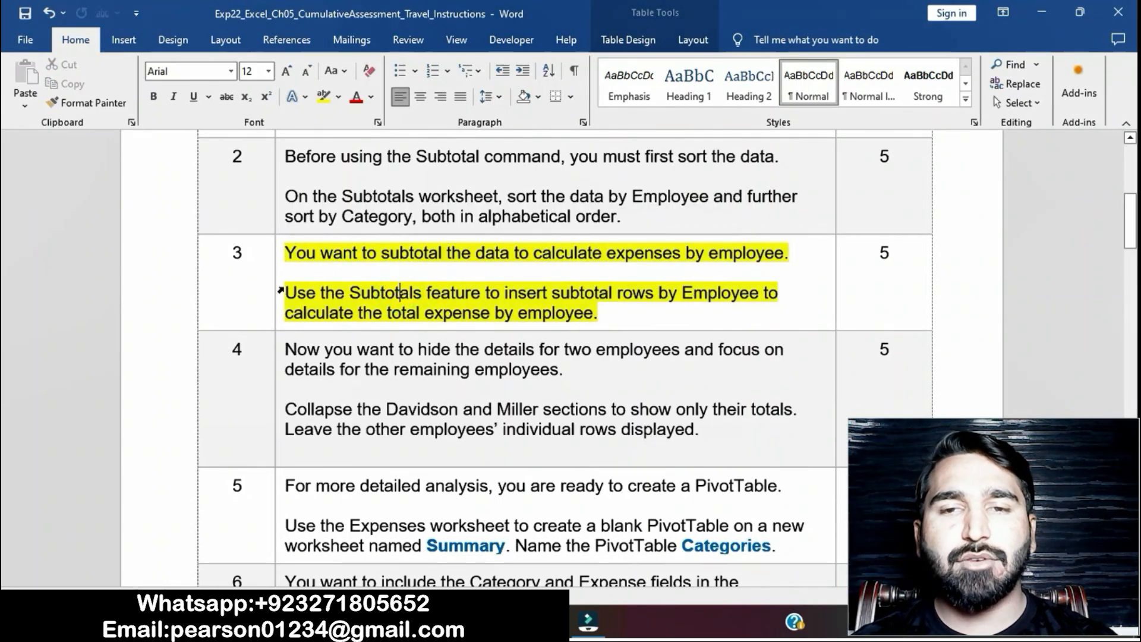
drag(286, 292, 763, 292)
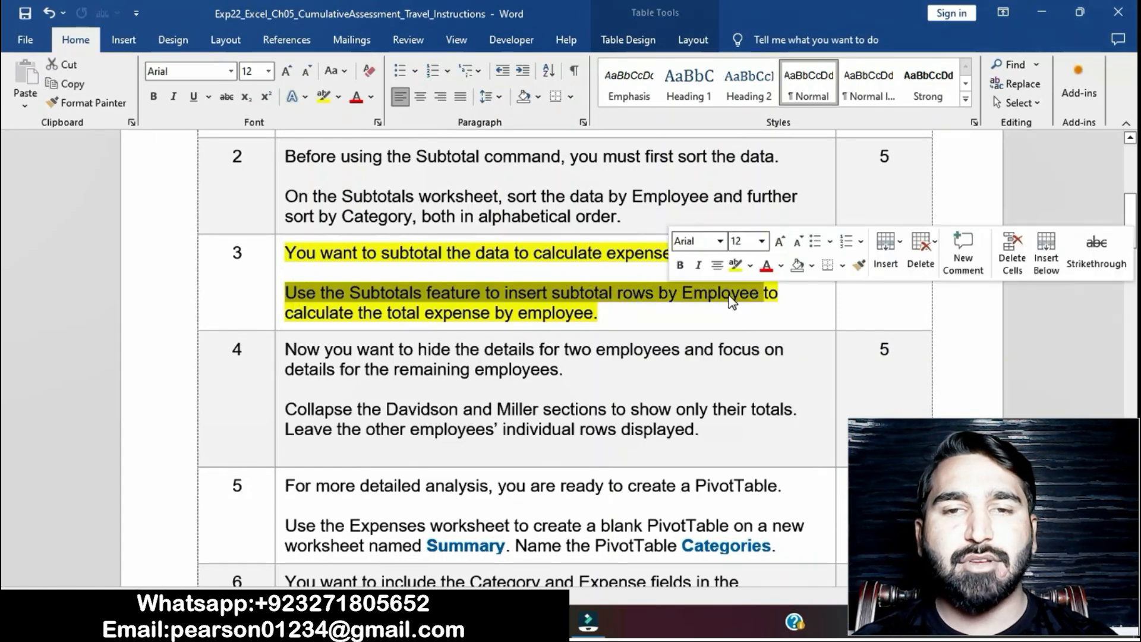
- Switch to Excel and start a Subtotal on the Subtotals worksheet at each change in Employee, using the Sum function
key(alt+Tab)
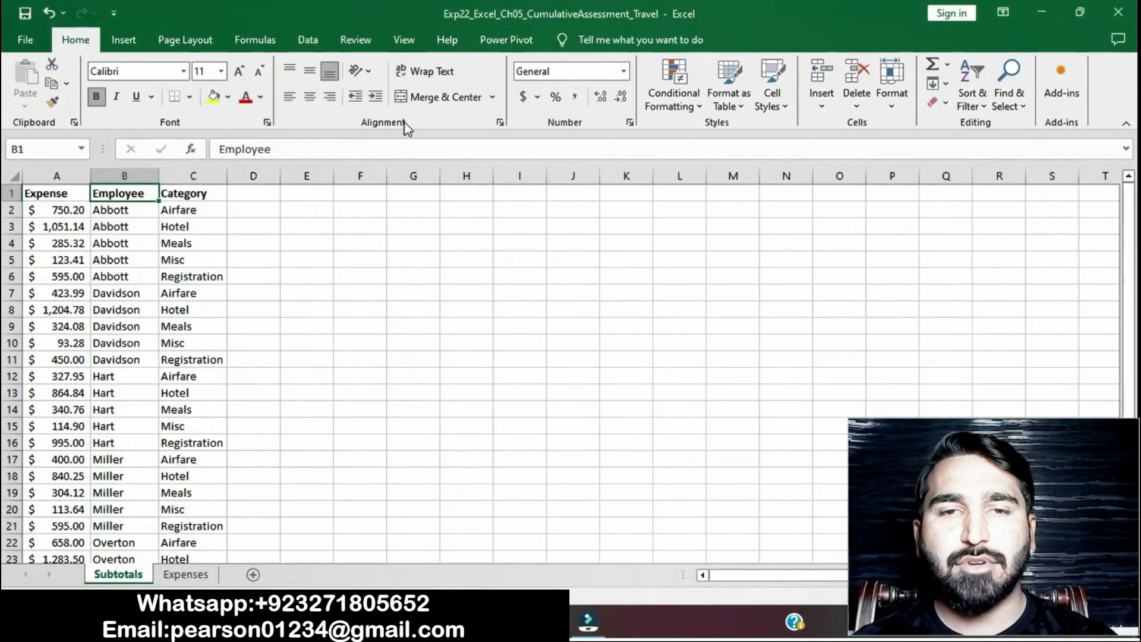
click(317, 41)
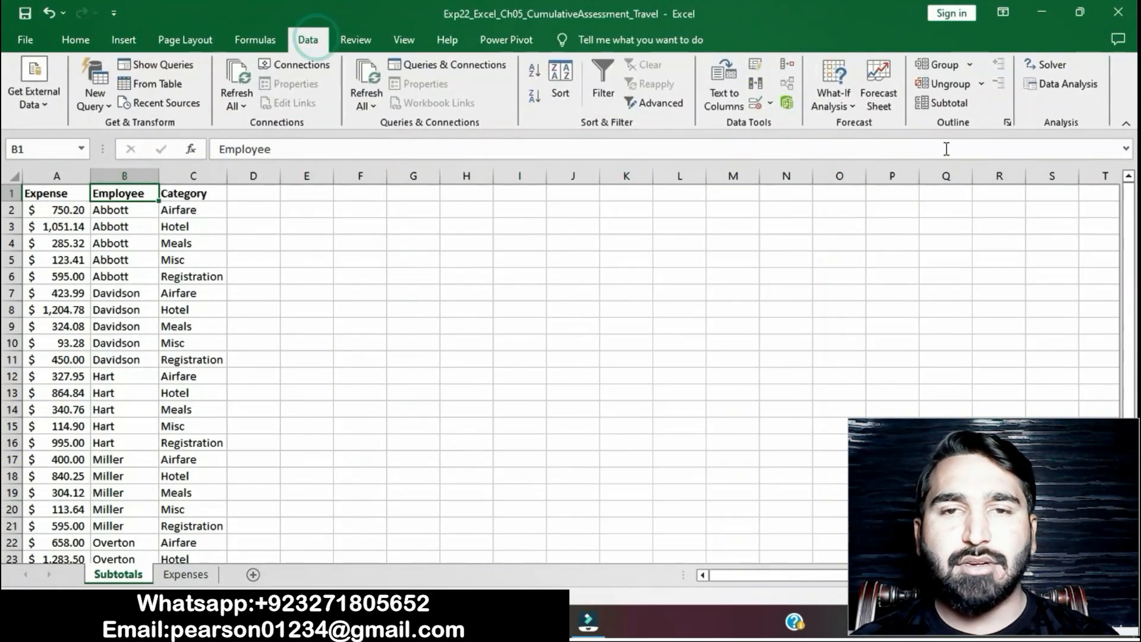
click(942, 107)
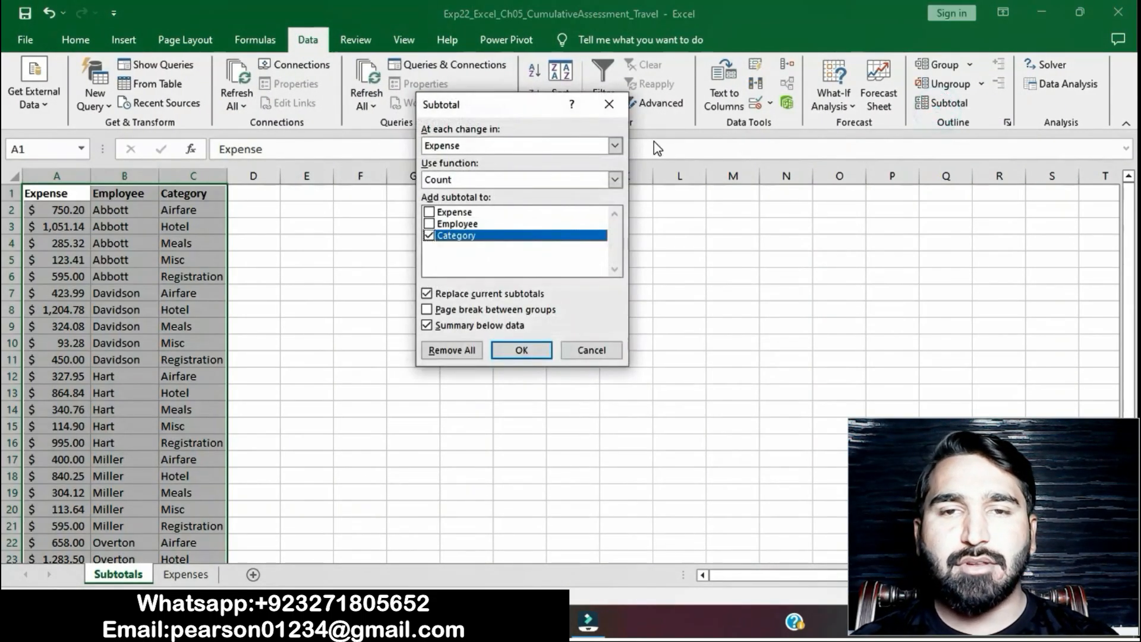
click(614, 146)
click(554, 171)
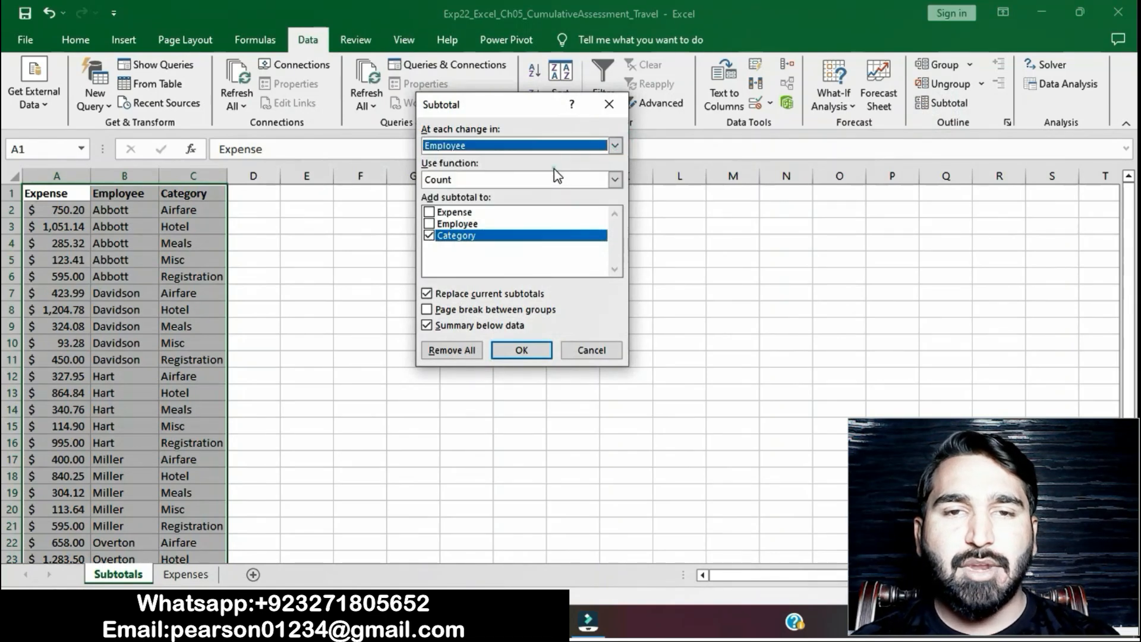
click(615, 180)
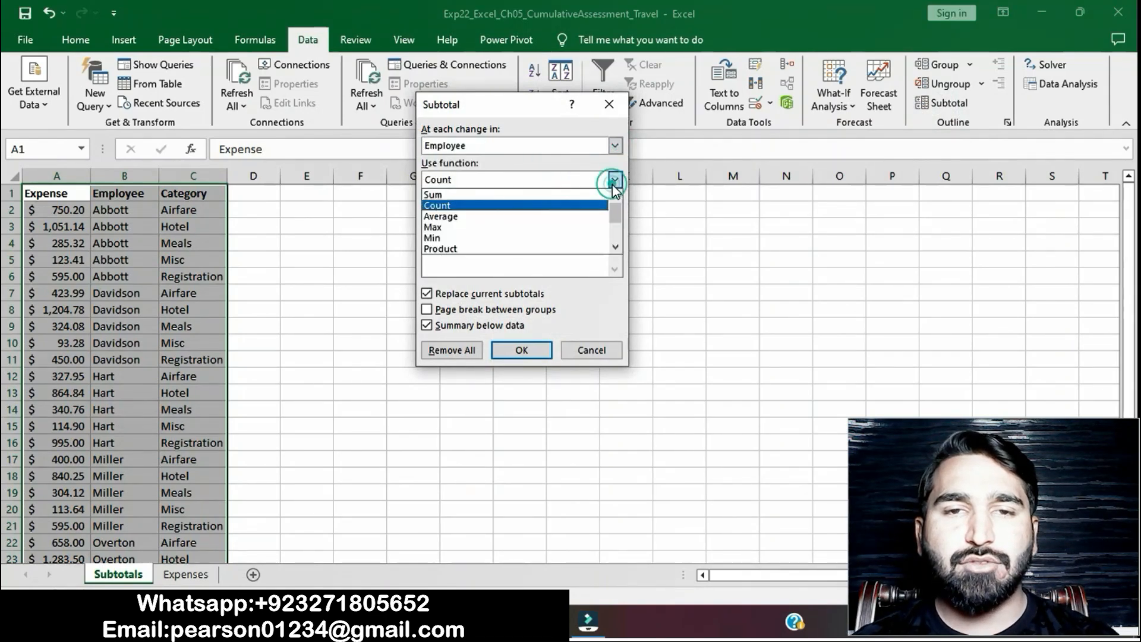
click(572, 188)
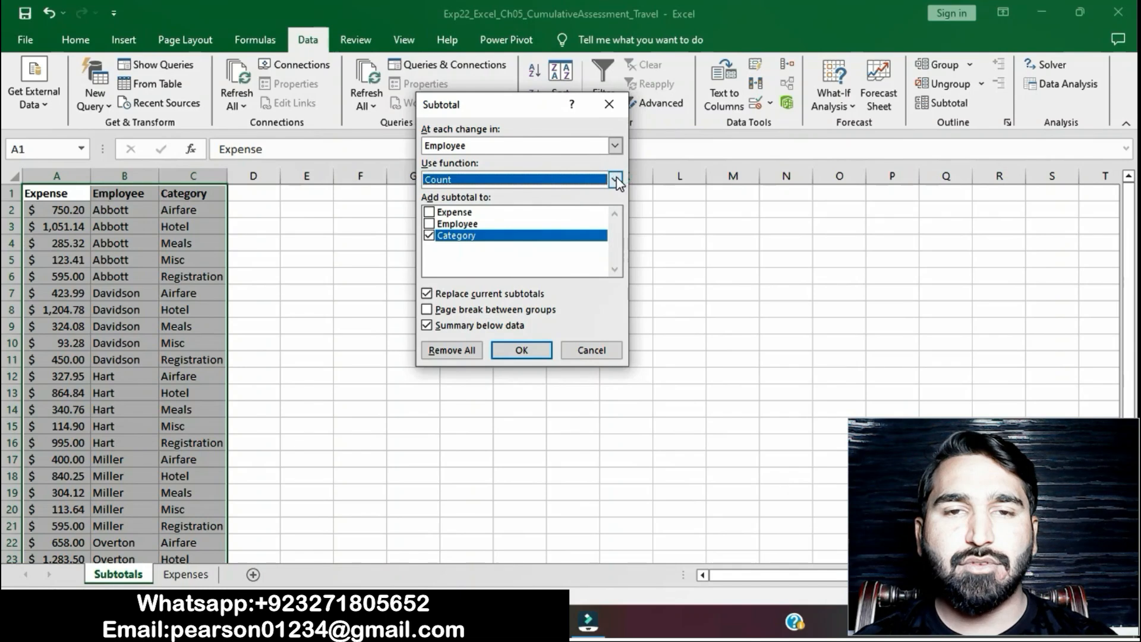
click(616, 179)
click(581, 192)
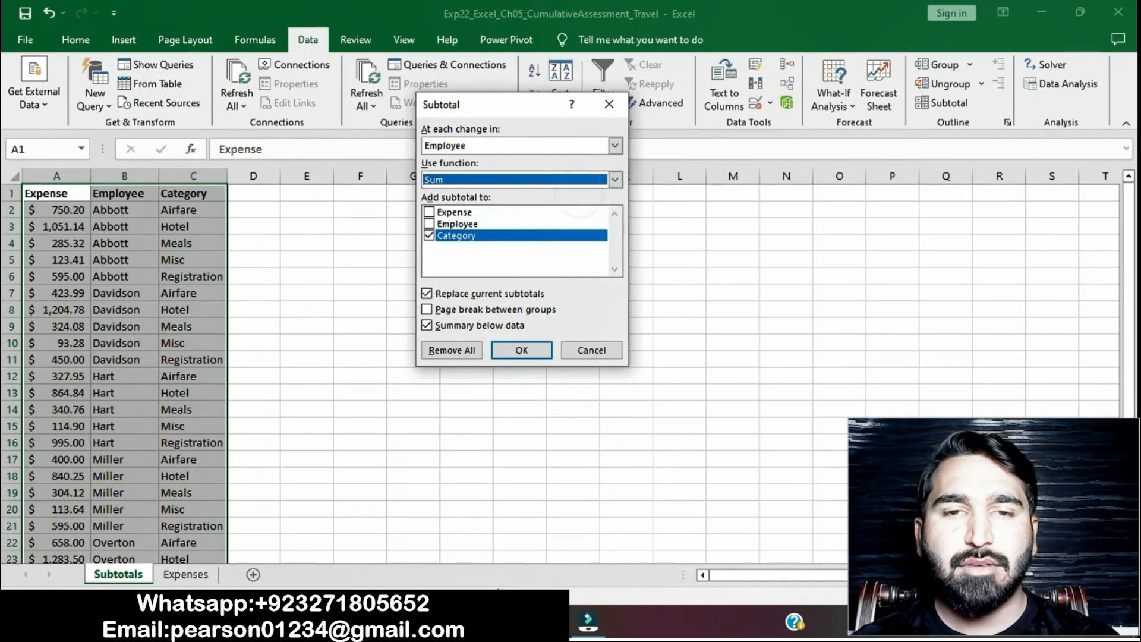
- Check the "calculate the total expense by employee" instruction in Word, and apply the Excel subtotals to Expense only, excluding Category
key(alt+Tab)
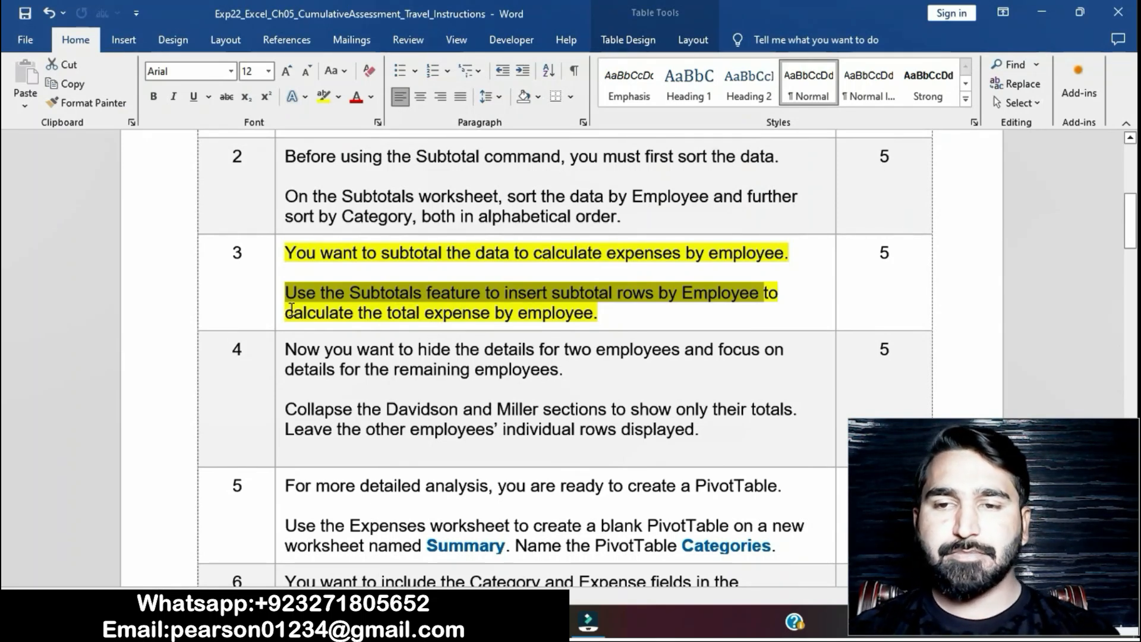
drag(287, 312, 598, 313)
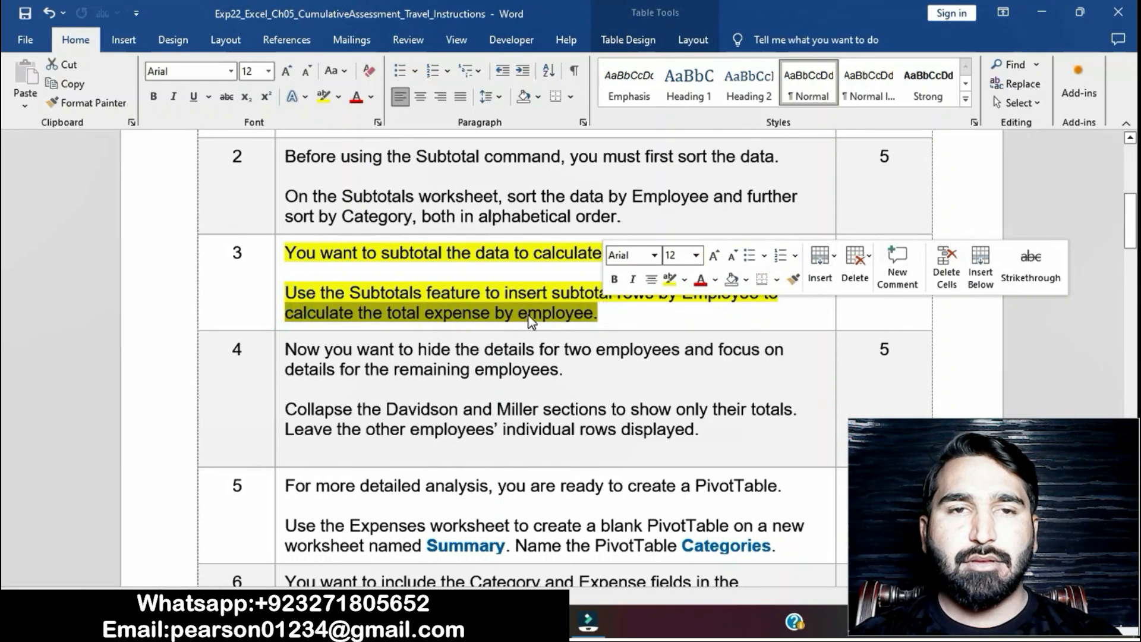
click(516, 622)
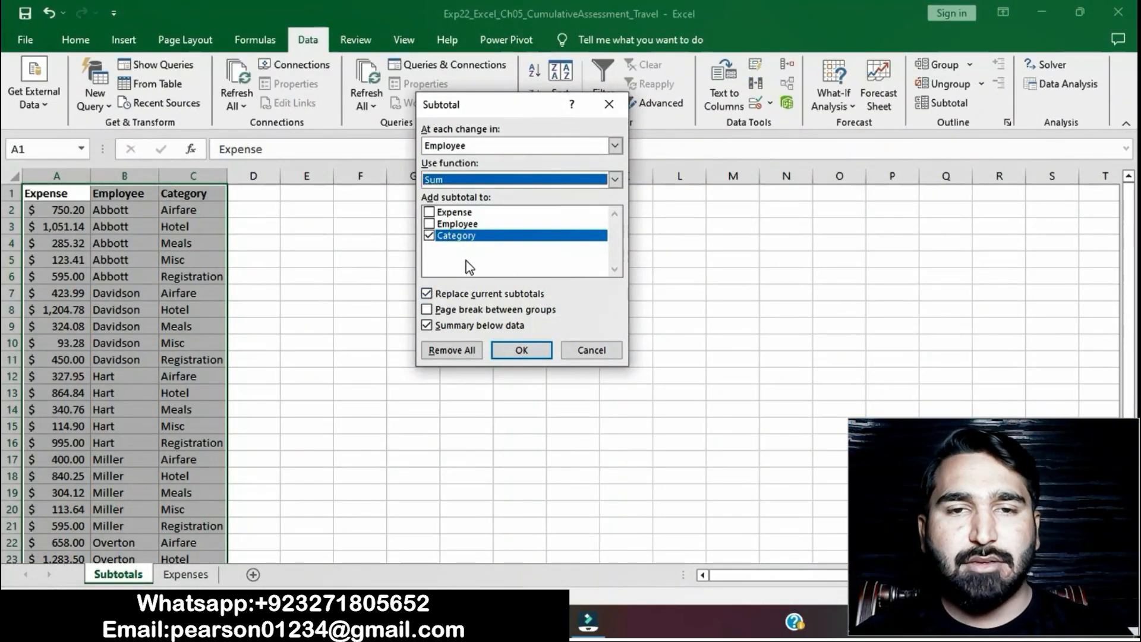
click(429, 212)
click(428, 235)
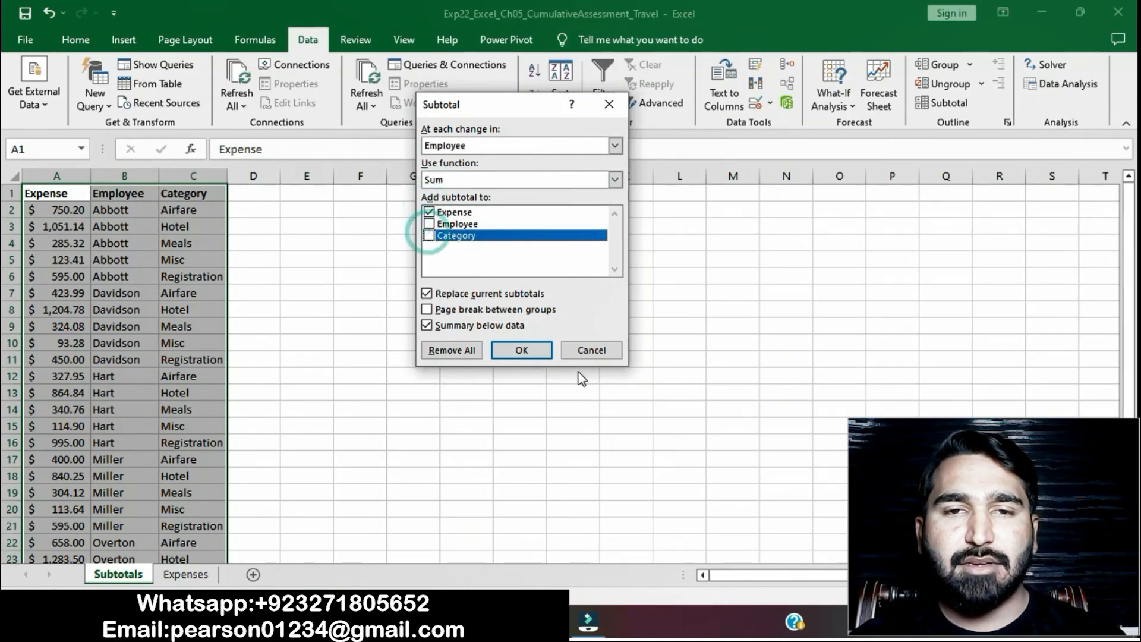
key(alt+Tab)
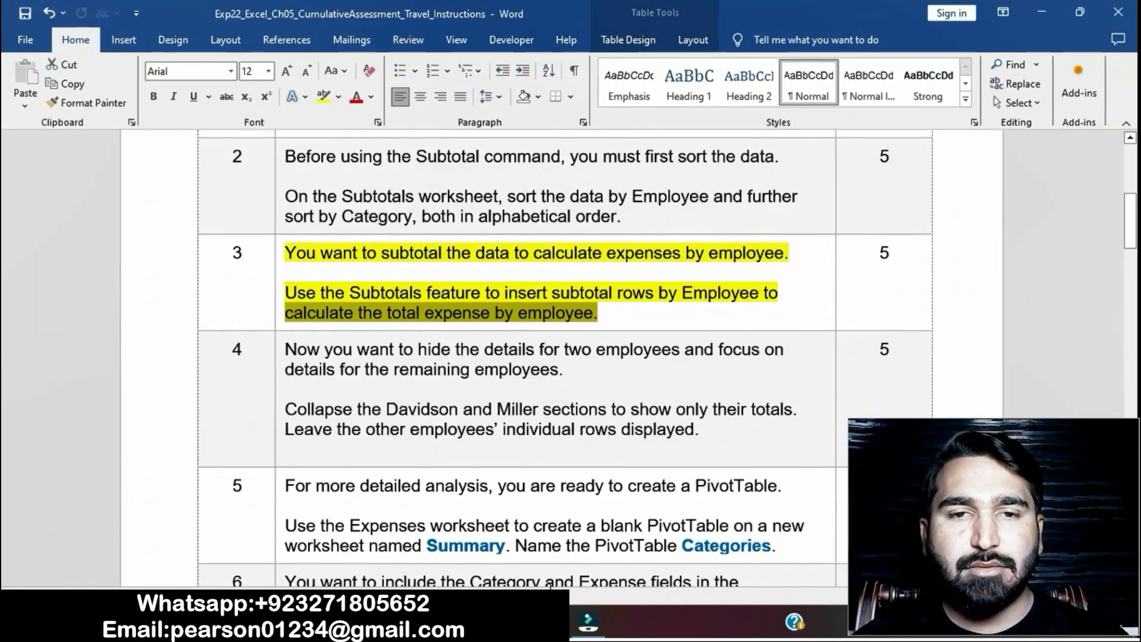
key(alt+Tab)
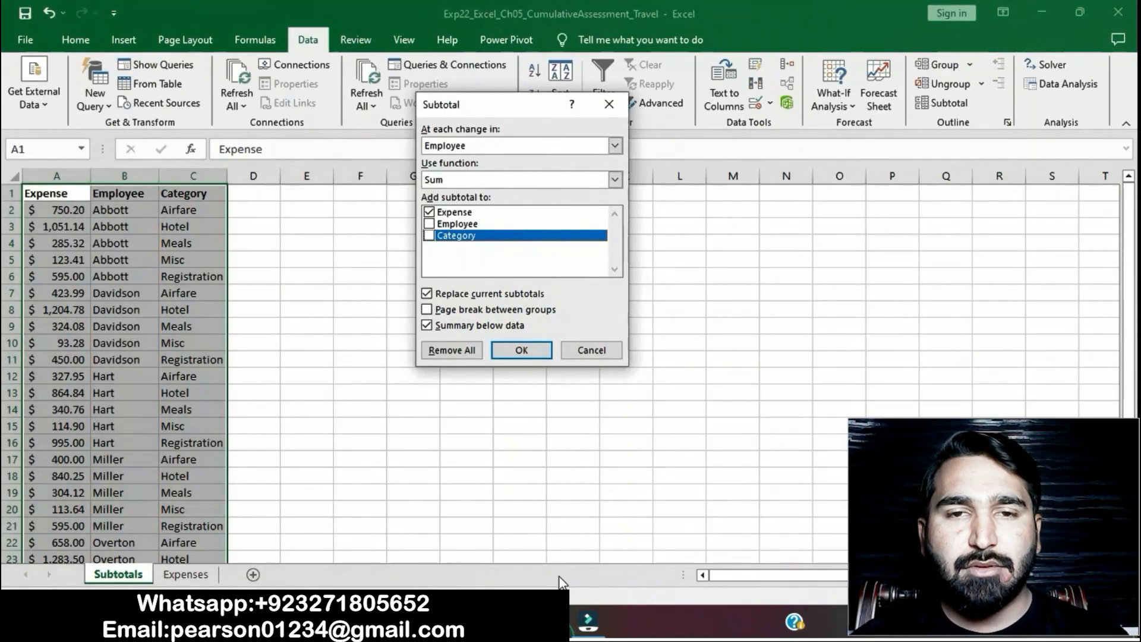
click(521, 350)
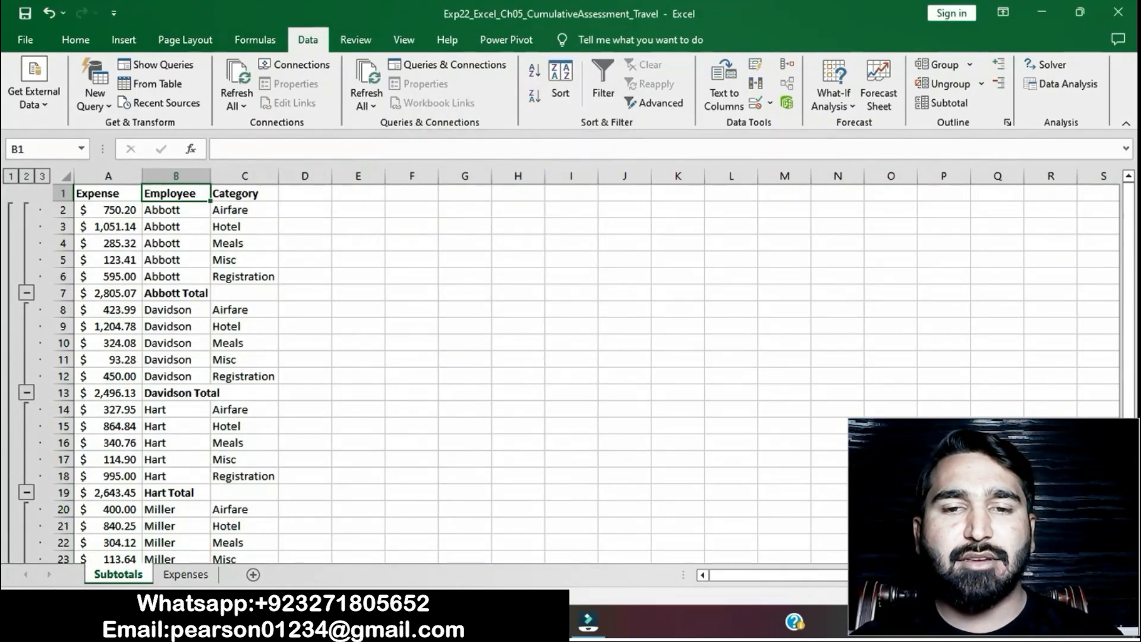
- Switch to the Word instructions and remove the yellow highlight from the step 3 text
click(509, 622)
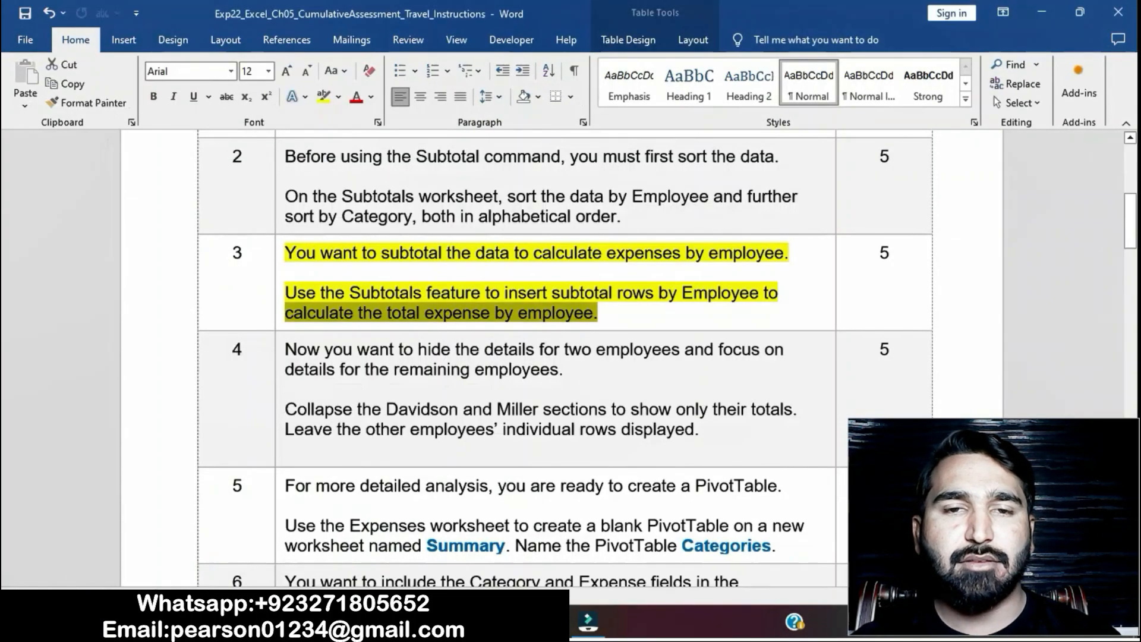
click(591, 291)
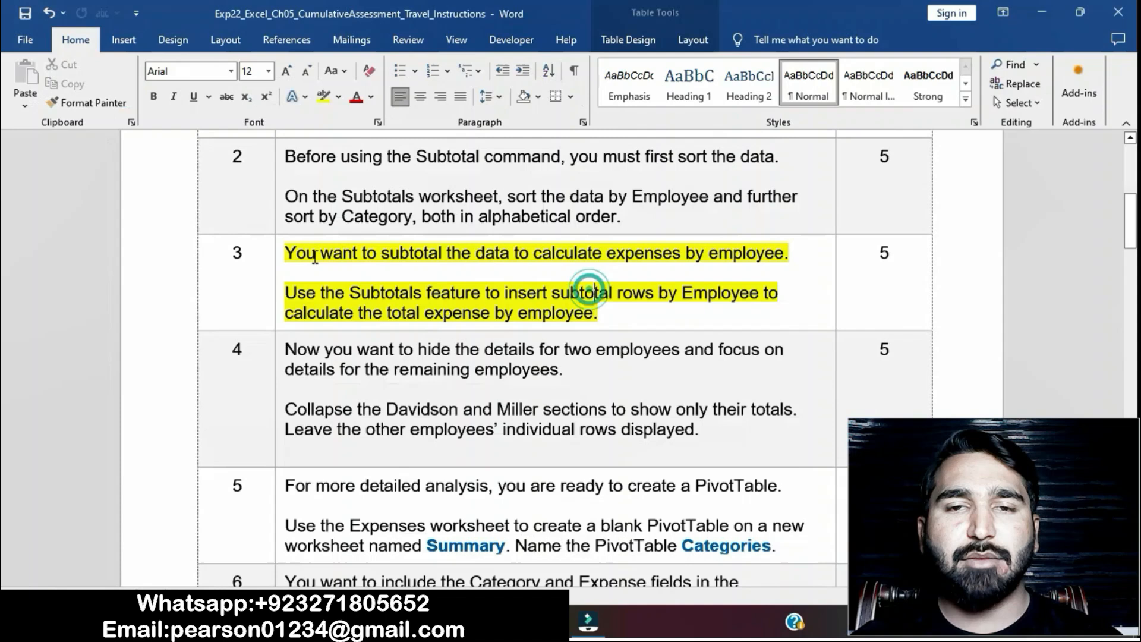
click(277, 256)
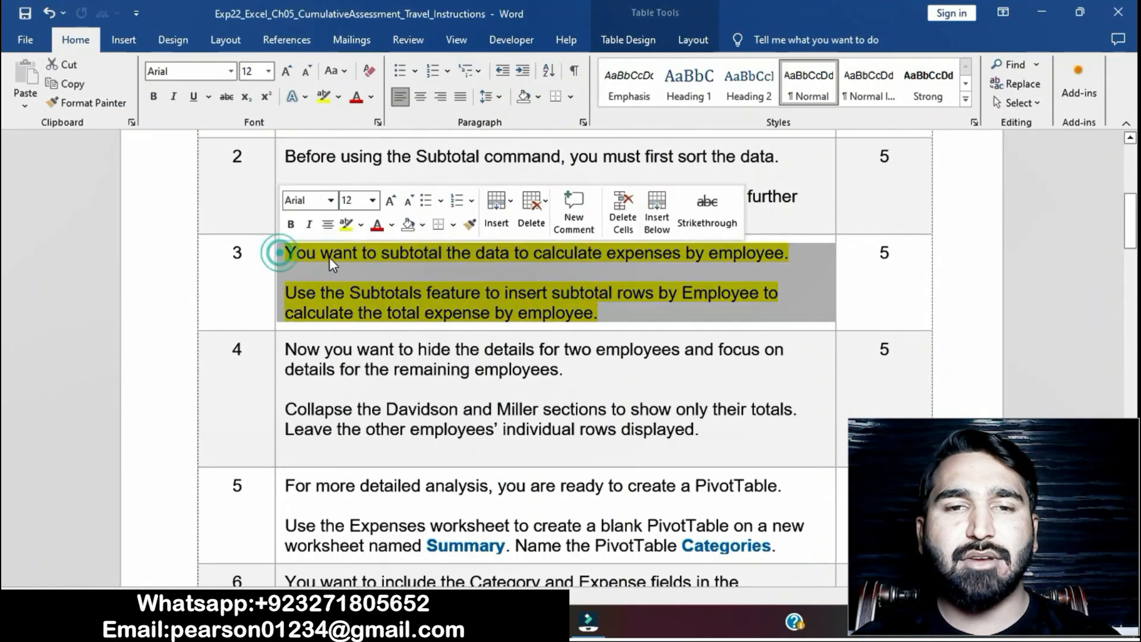
click(345, 229)
- Highlight the step 4 instruction text in yellow and select its sentence about collapsing two employee sections to show only their totals
scroll(458, 394, down, 3)
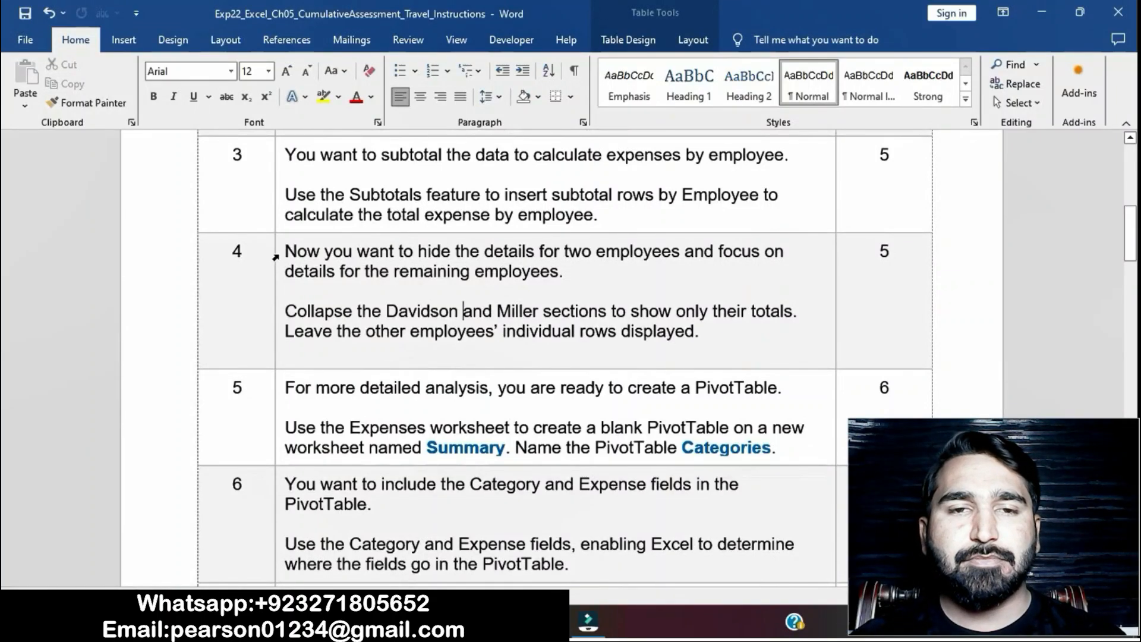
click(275, 257)
click(345, 229)
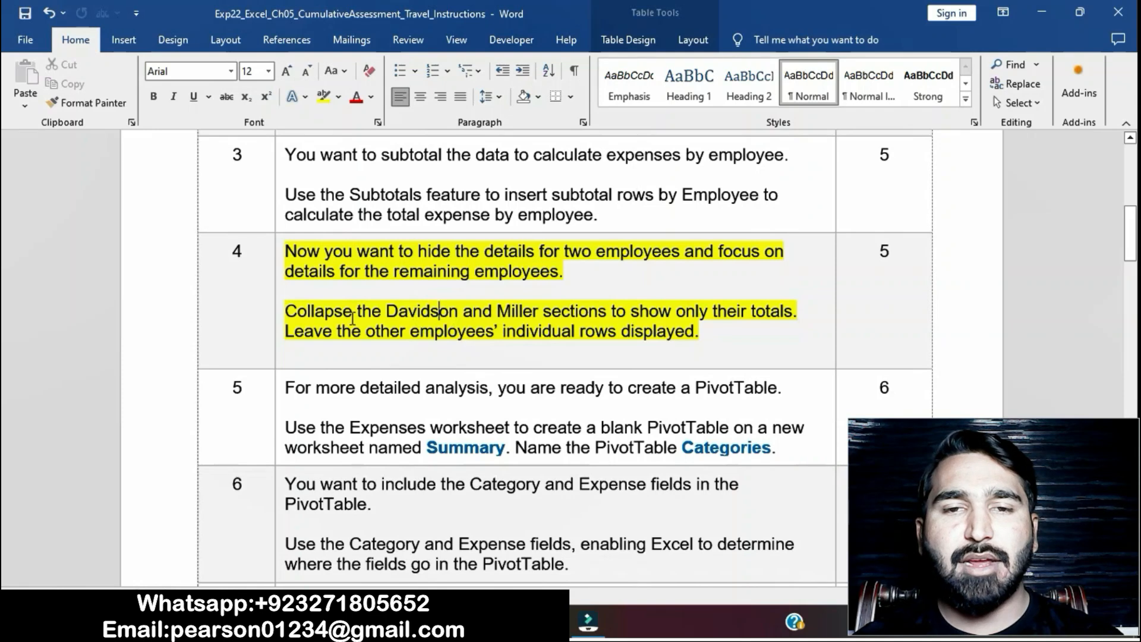
drag(287, 311, 790, 320)
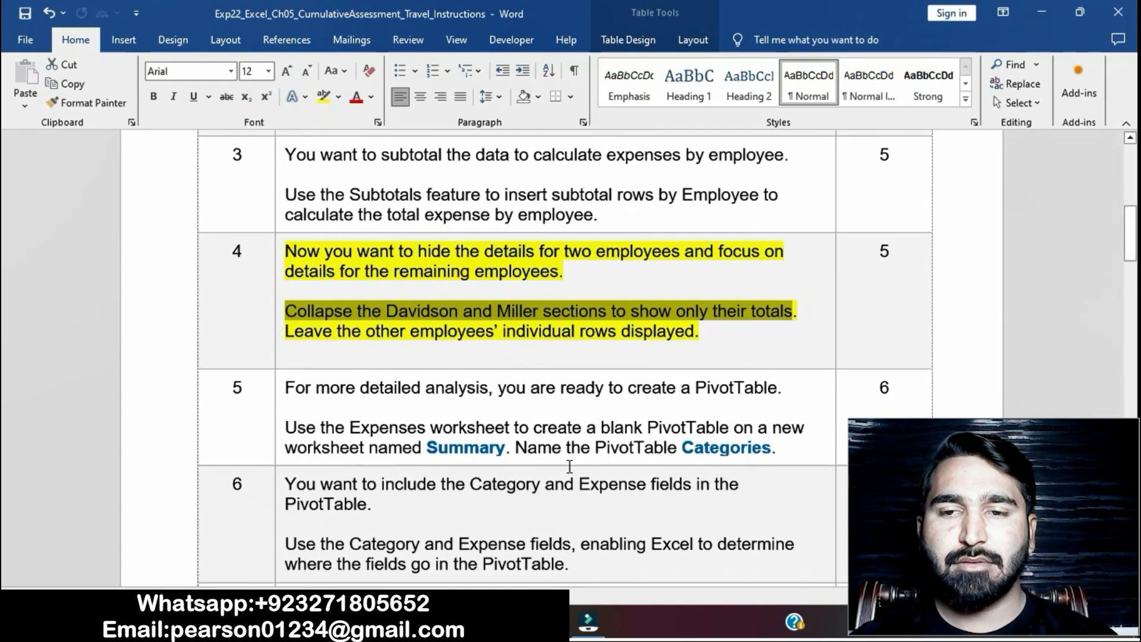
- In Excel, collapse the second and fourth employee groups on the Subtotals worksheet to their total rows
click(518, 621)
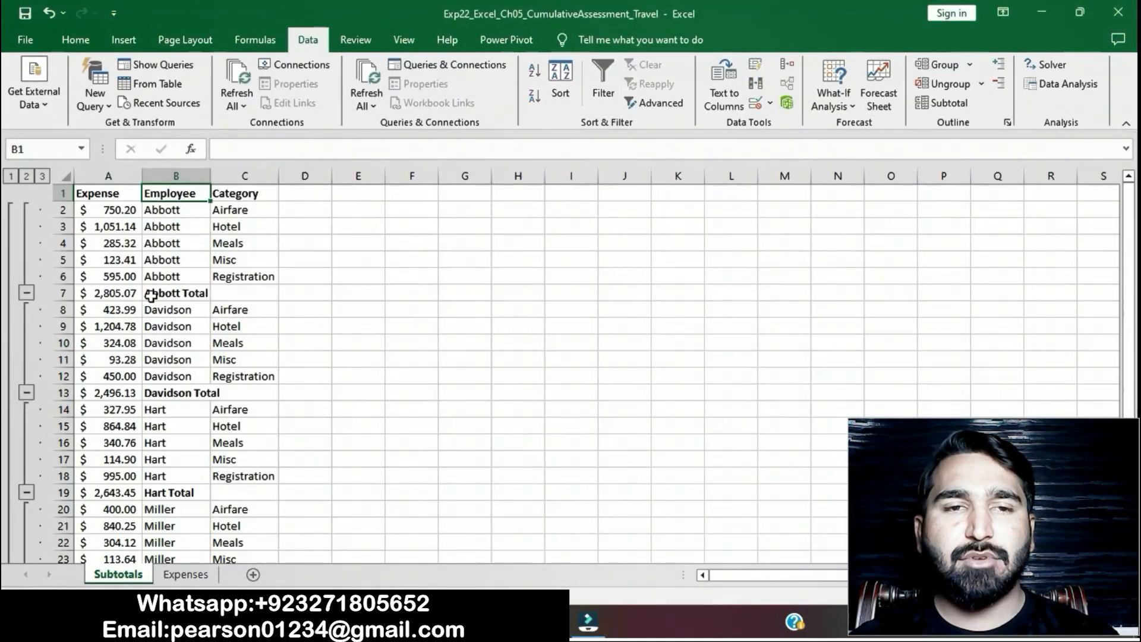
click(28, 394)
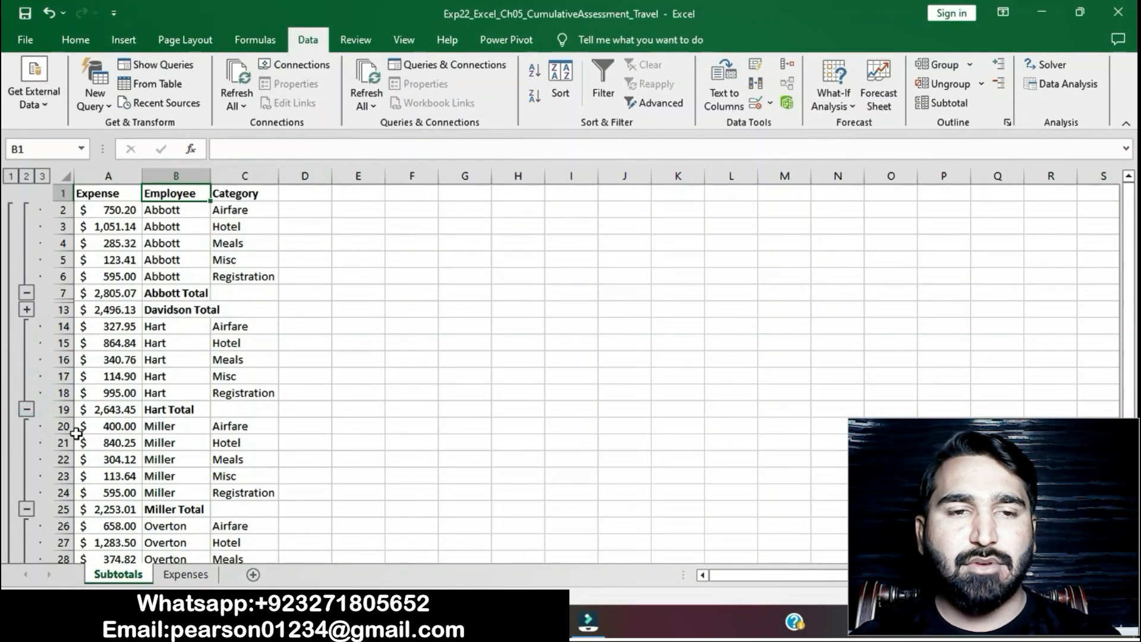
click(27, 509)
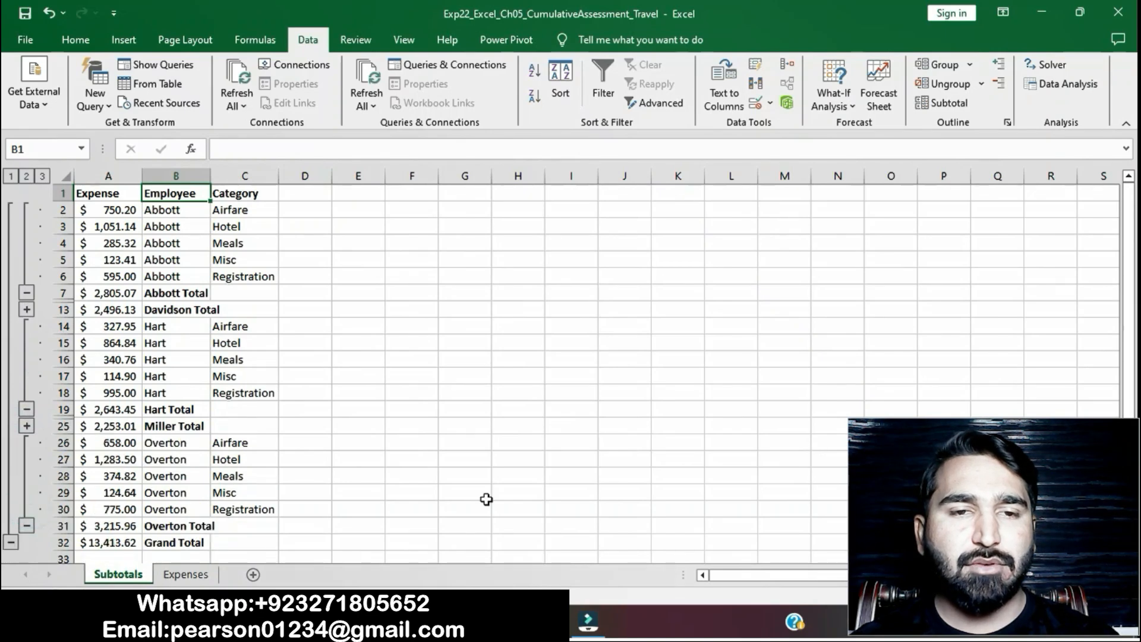
- Return to the Word instructions and remove the yellow highlight from the step 4 text
click(552, 622)
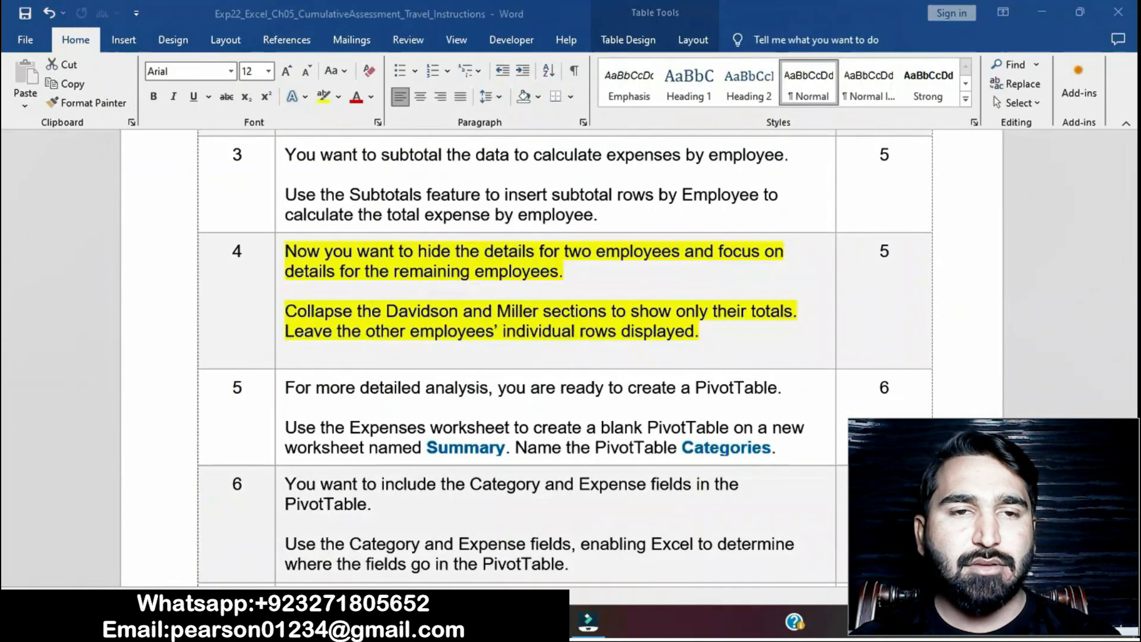
click(651, 343)
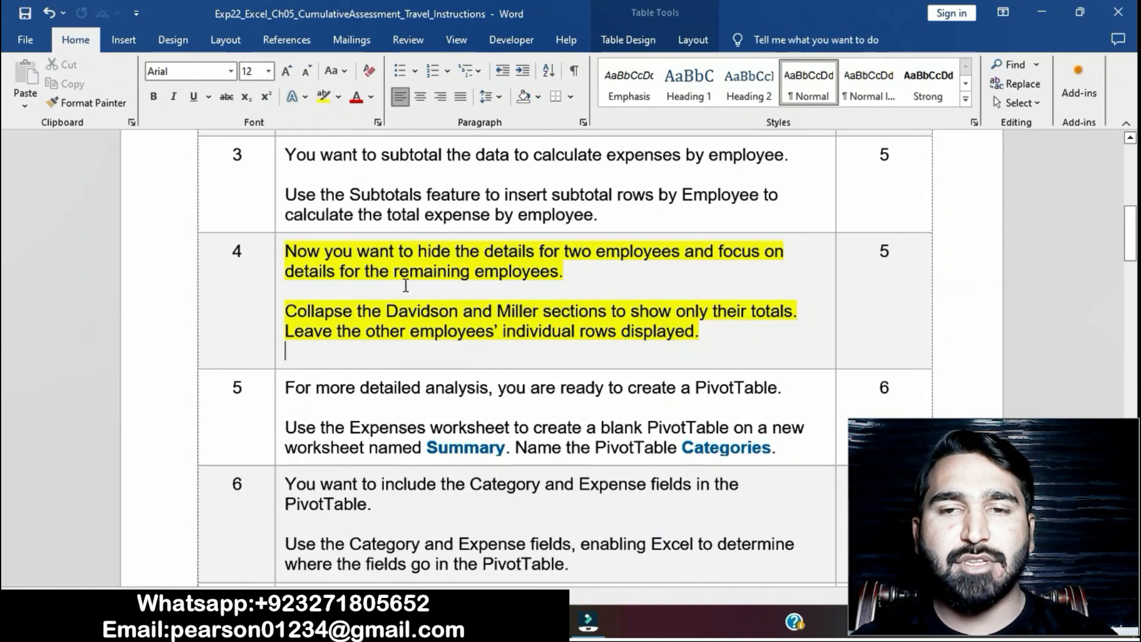
click(276, 256)
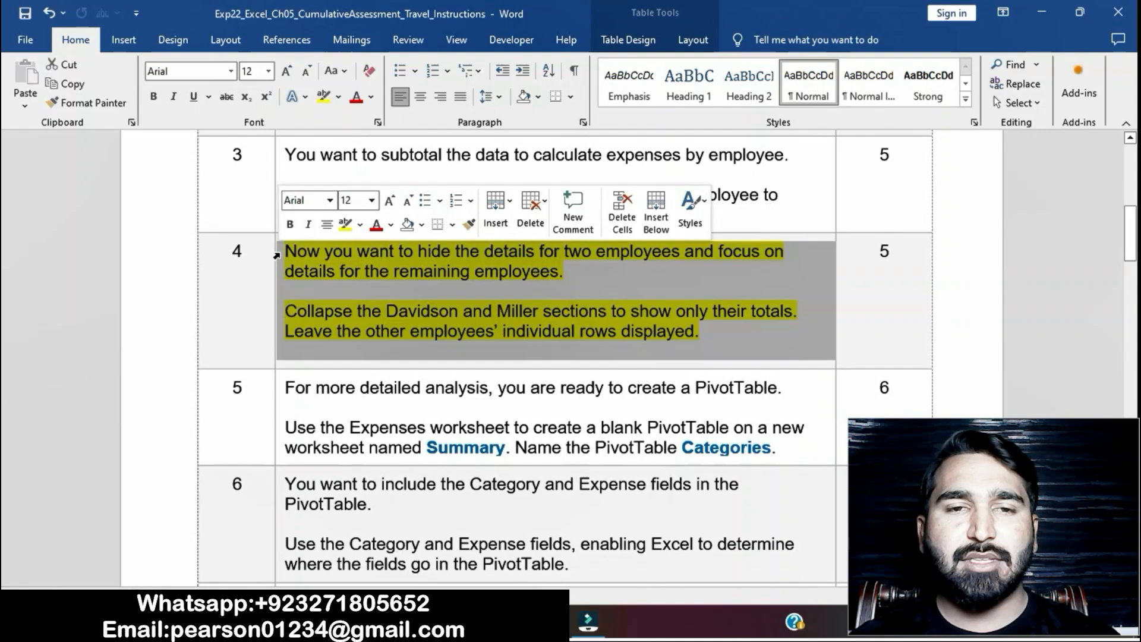
click(346, 225)
click(504, 428)
- Highlight the step 5 instruction text in yellow and select its phrase "Use the Expenses worksheet"
scroll(504, 428, down, 2)
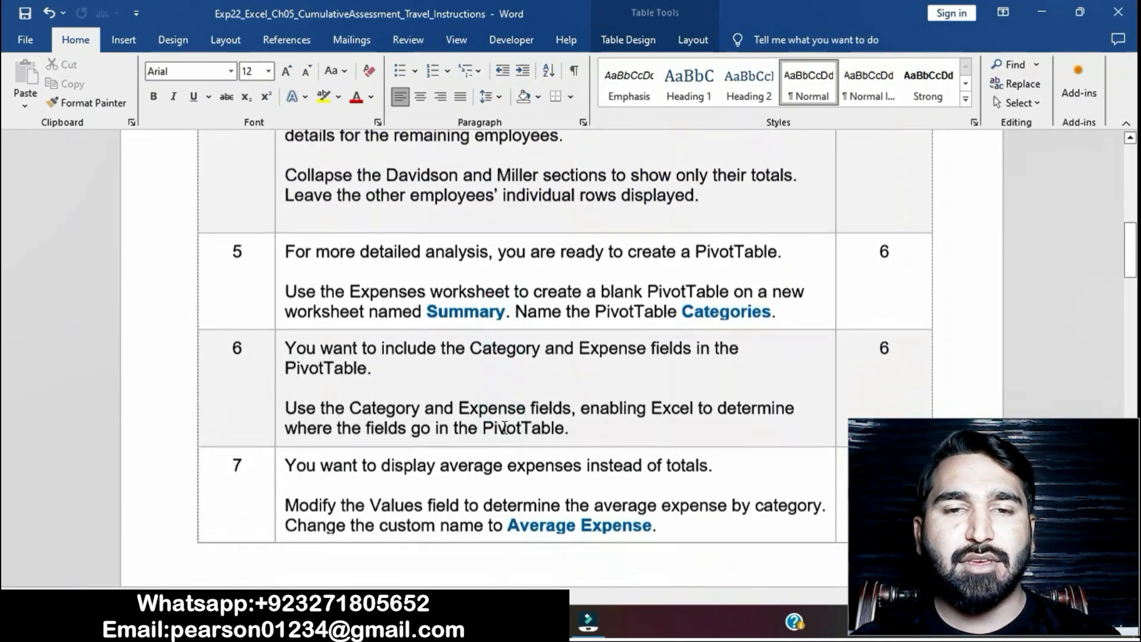
click(280, 253)
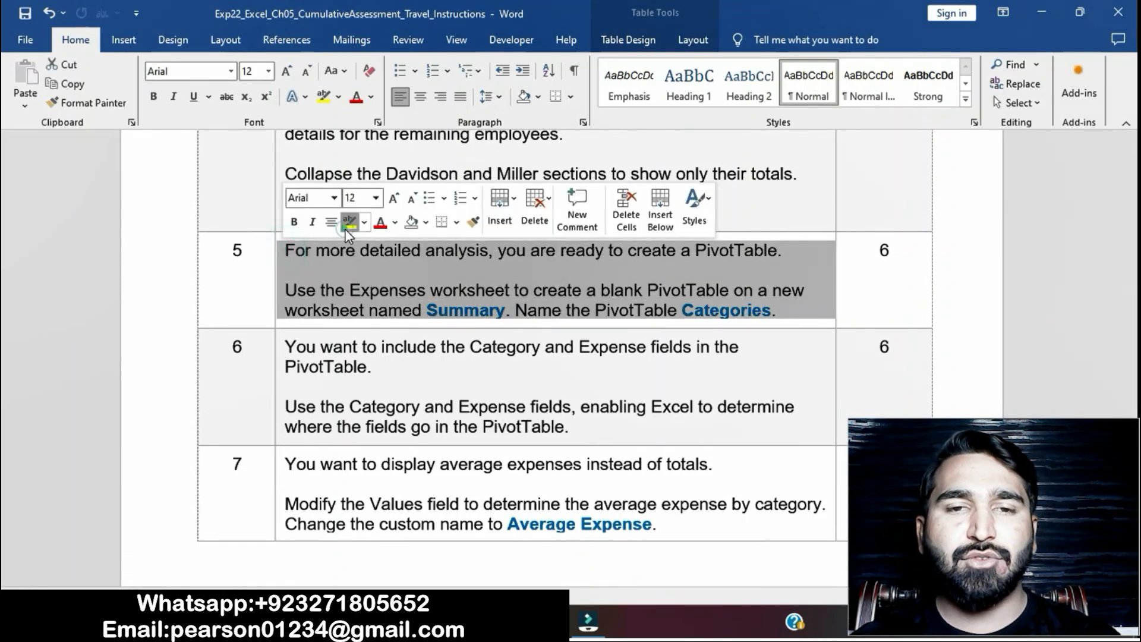
click(345, 228)
click(405, 291)
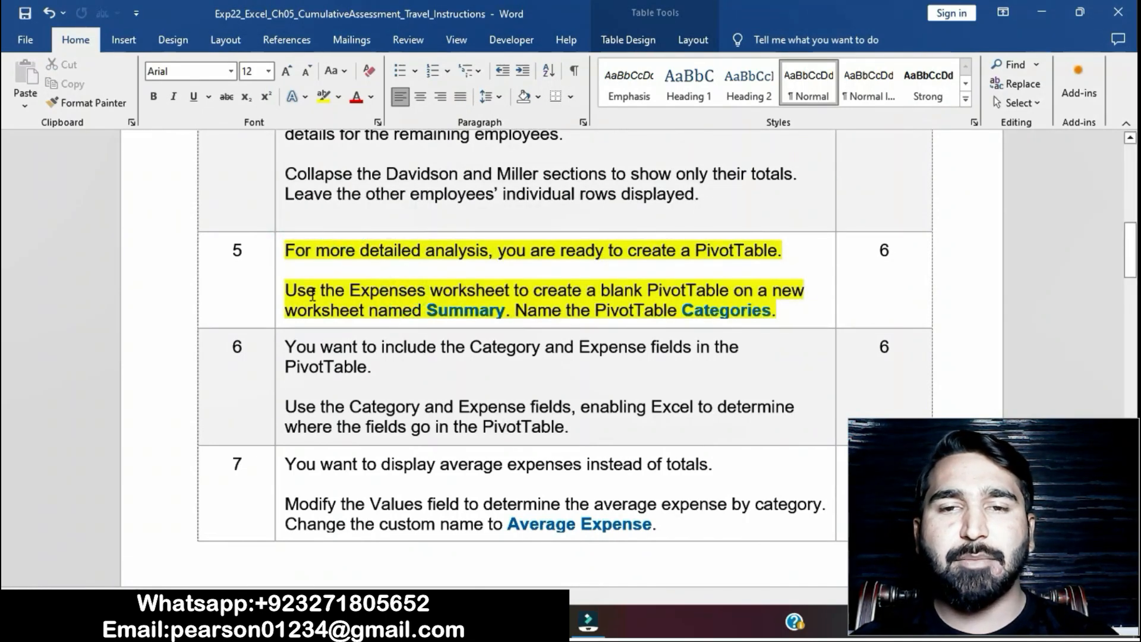
drag(286, 292, 484, 297)
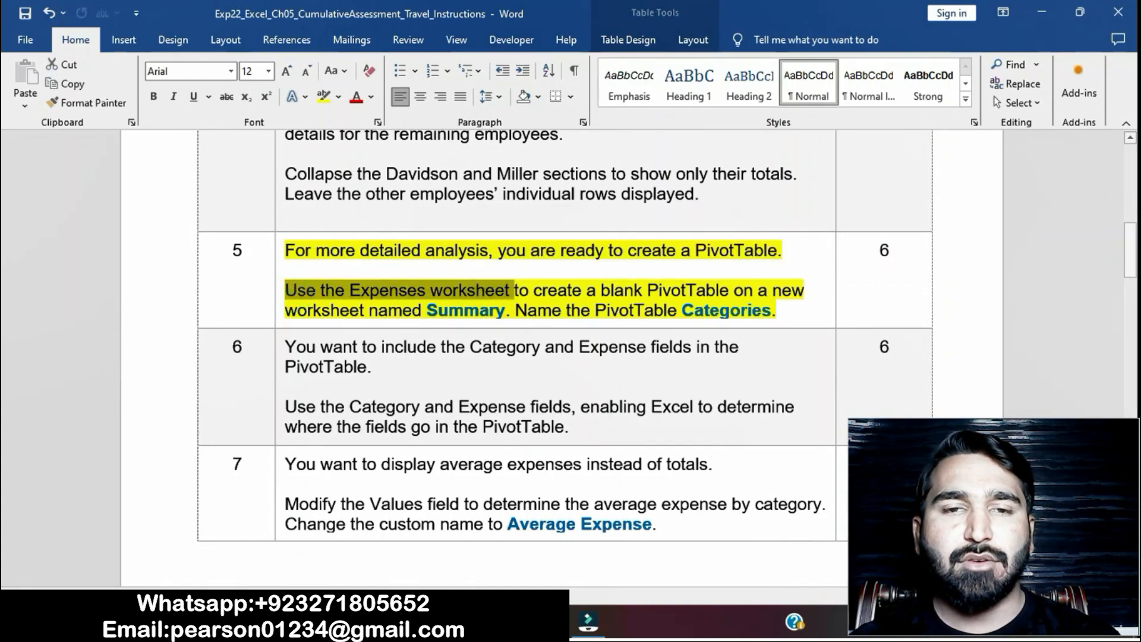
- Open the Expenses worksheet in Excel, and select the Word instruction "create a blank PivotTable on a new worksheet named Summary"
click(476, 622)
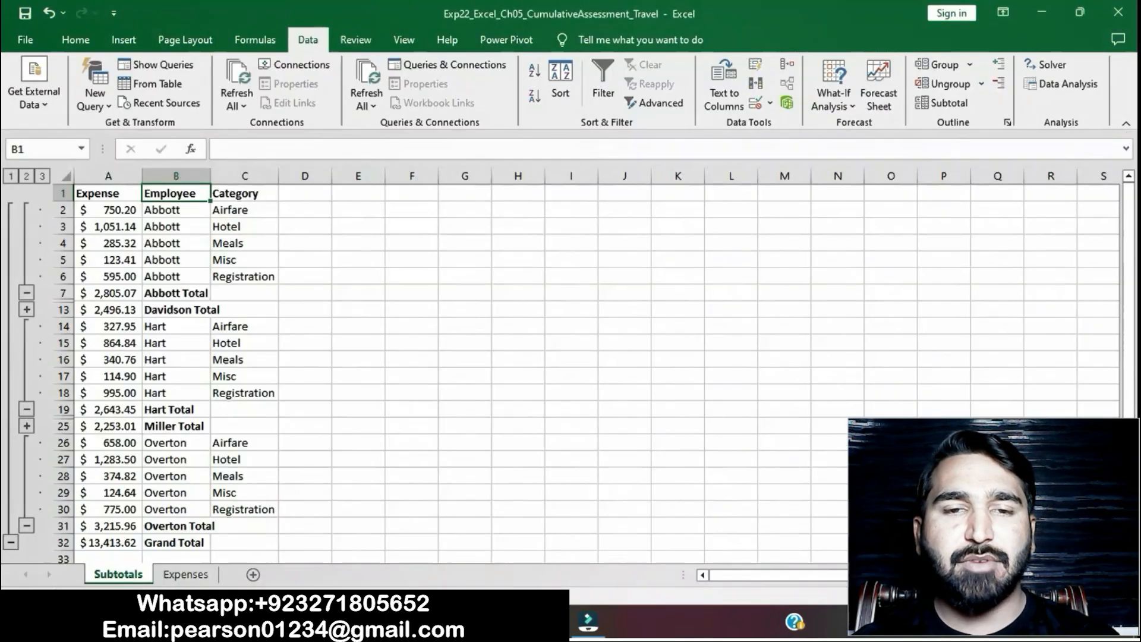
click(186, 574)
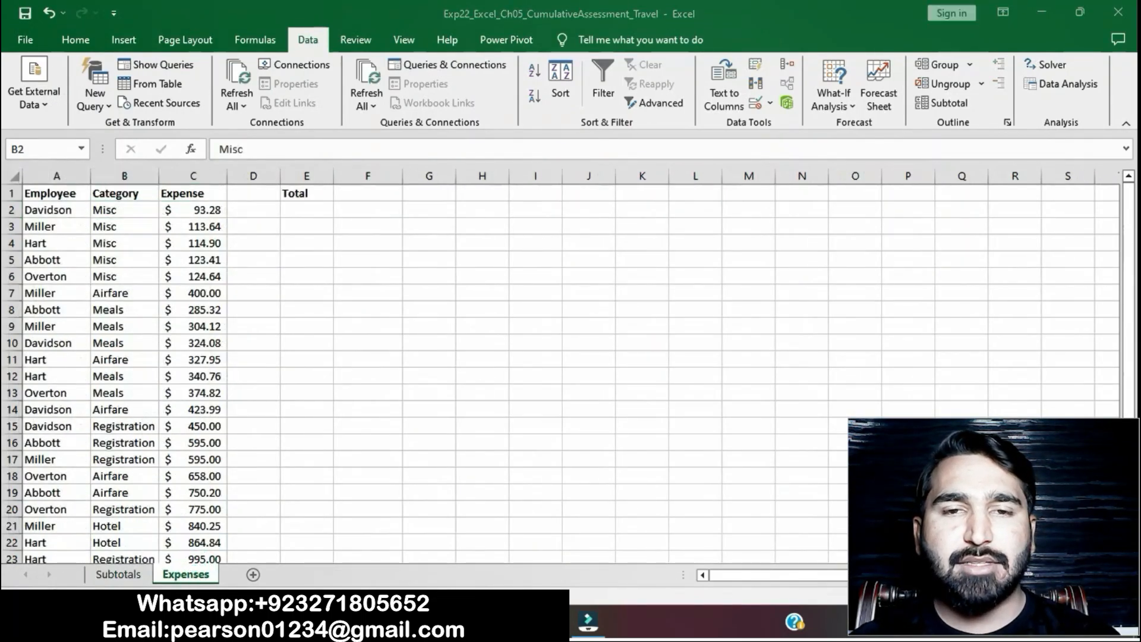
click(523, 622)
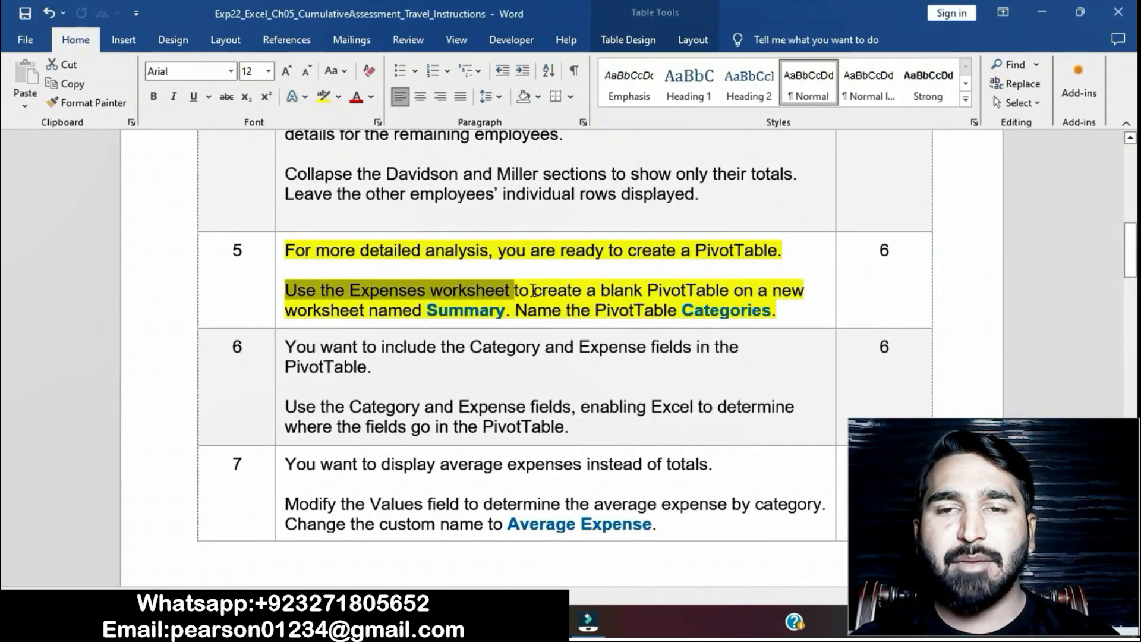
drag(538, 292, 515, 313)
- In Excel, create a blank PivotTable on a new worksheet from the Expenses data in A1:C26
click(538, 622)
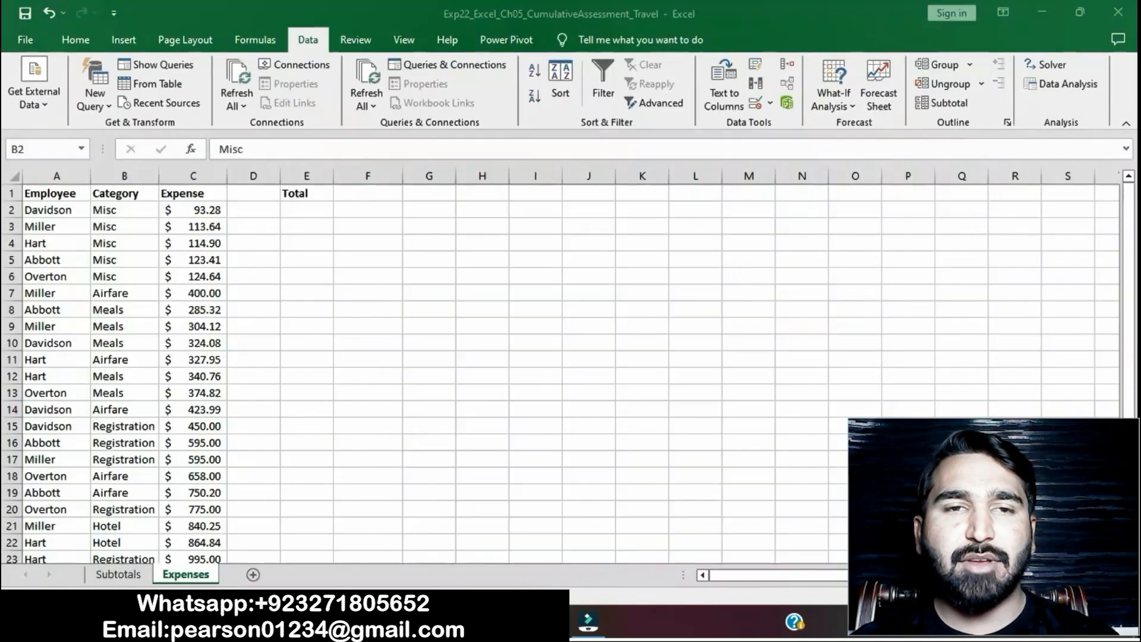
click(126, 40)
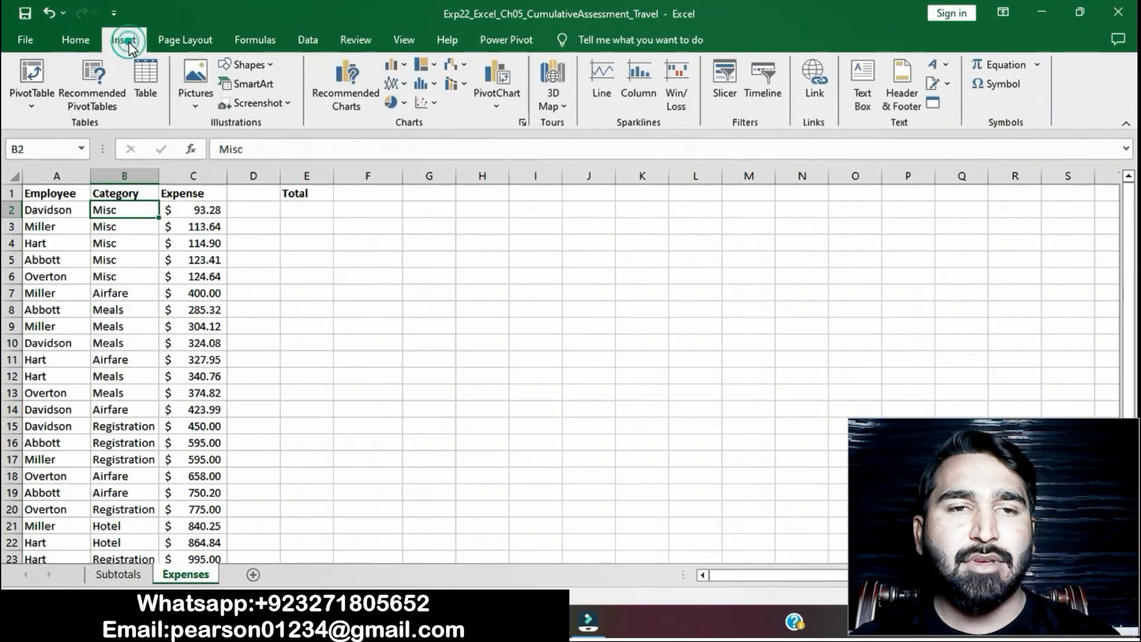
click(36, 69)
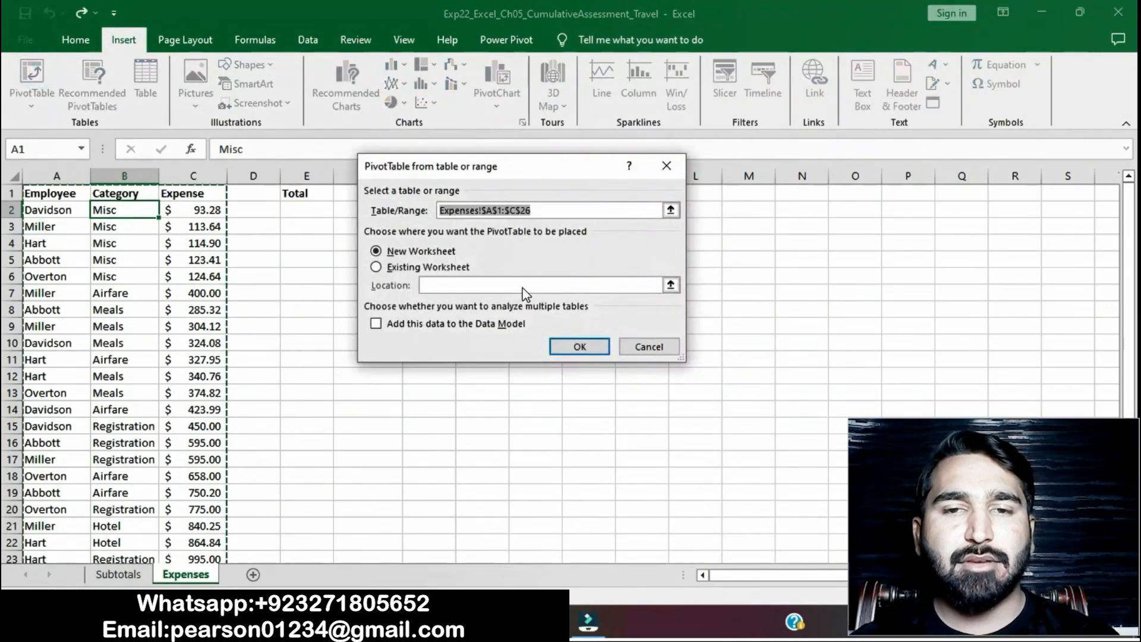
click(579, 345)
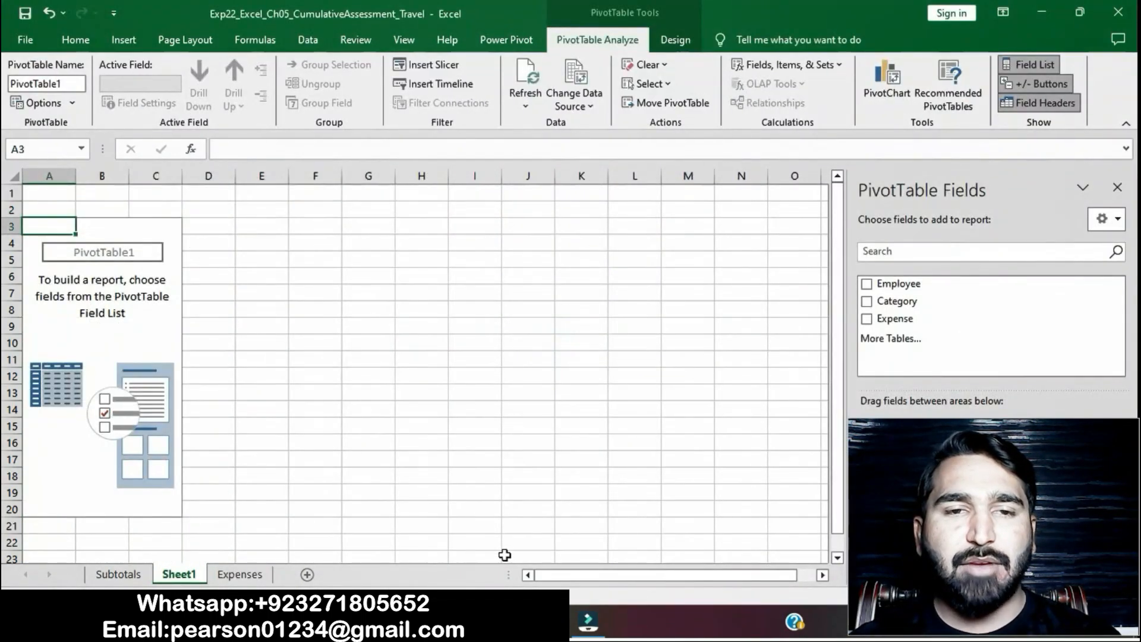
- Switch to the Word instructions and select the worksheet name "Summary" in step 5
key(alt+Tab)
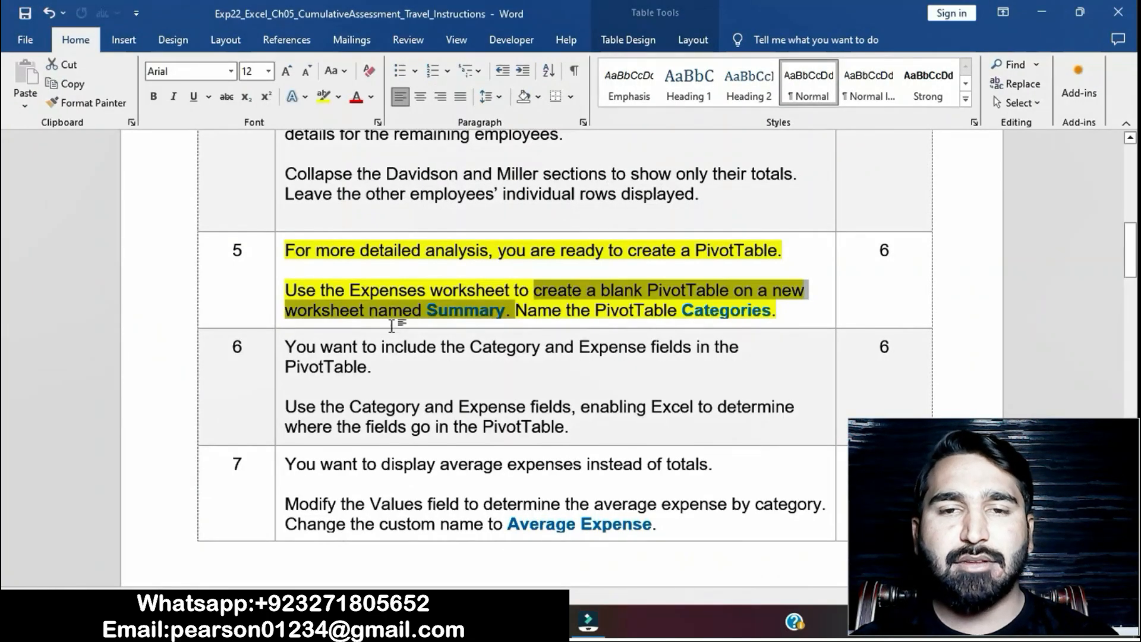
click(441, 318)
drag(427, 313, 504, 319)
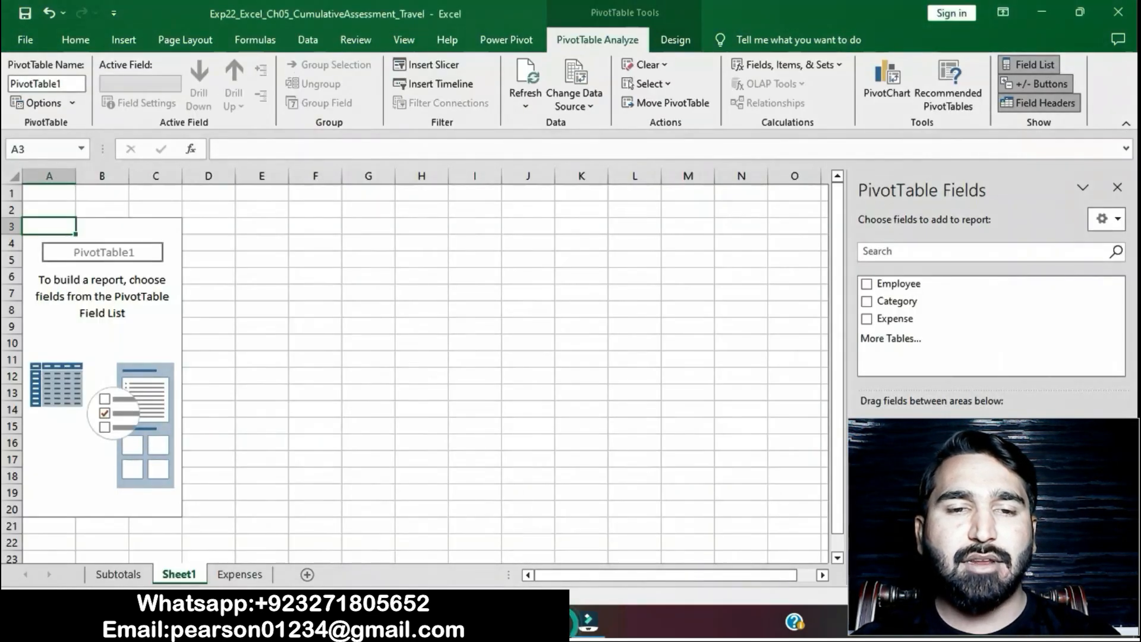
key(alt+Tab)
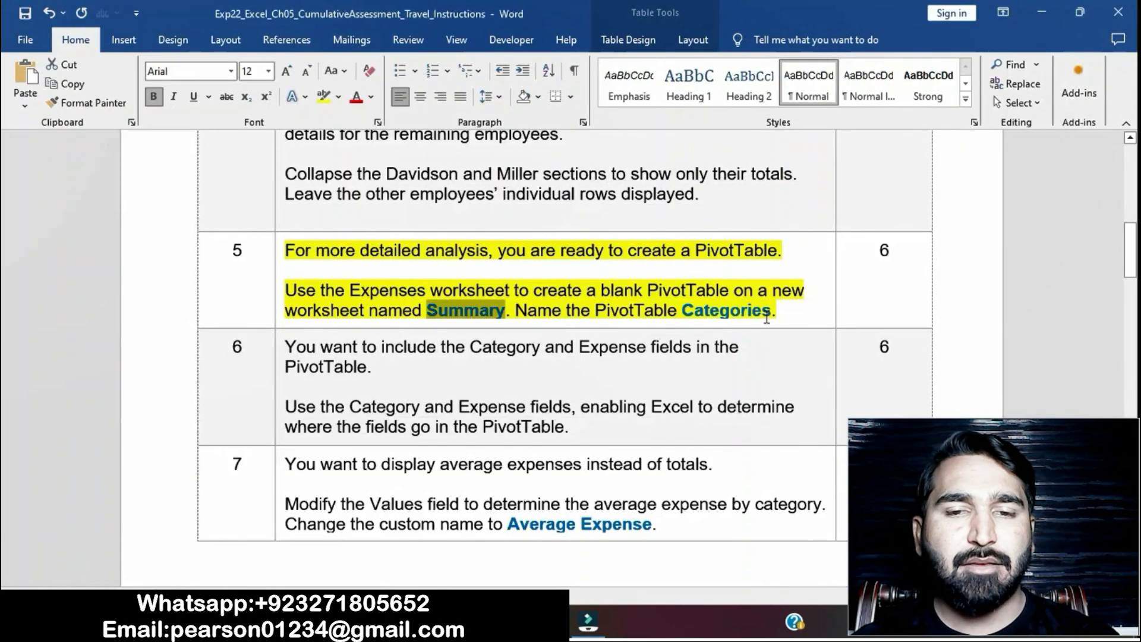
- In Excel, rename the new PivotTable worksheet as Summary
key(alt+Tab)
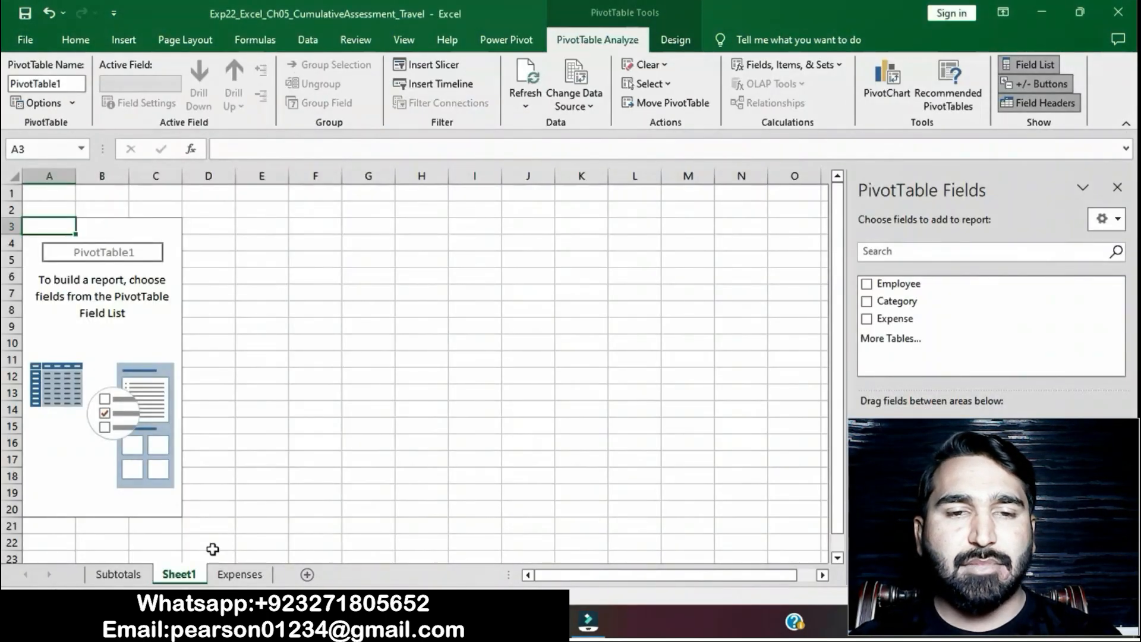
right_click(200, 575)
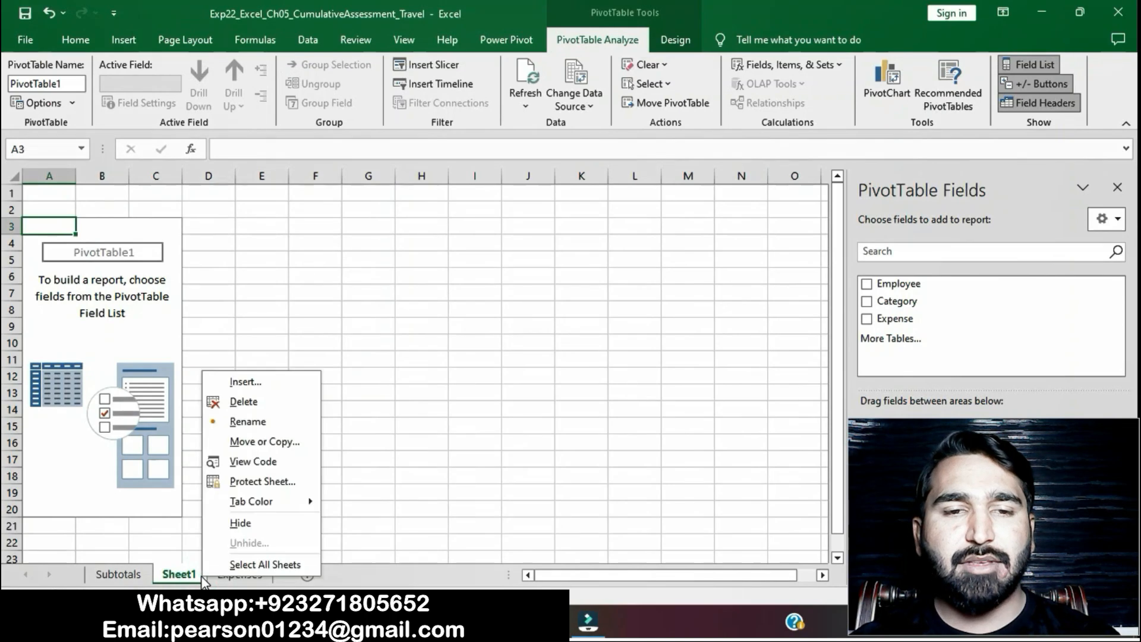
click(238, 421)
text(Summary)
click(238, 421)
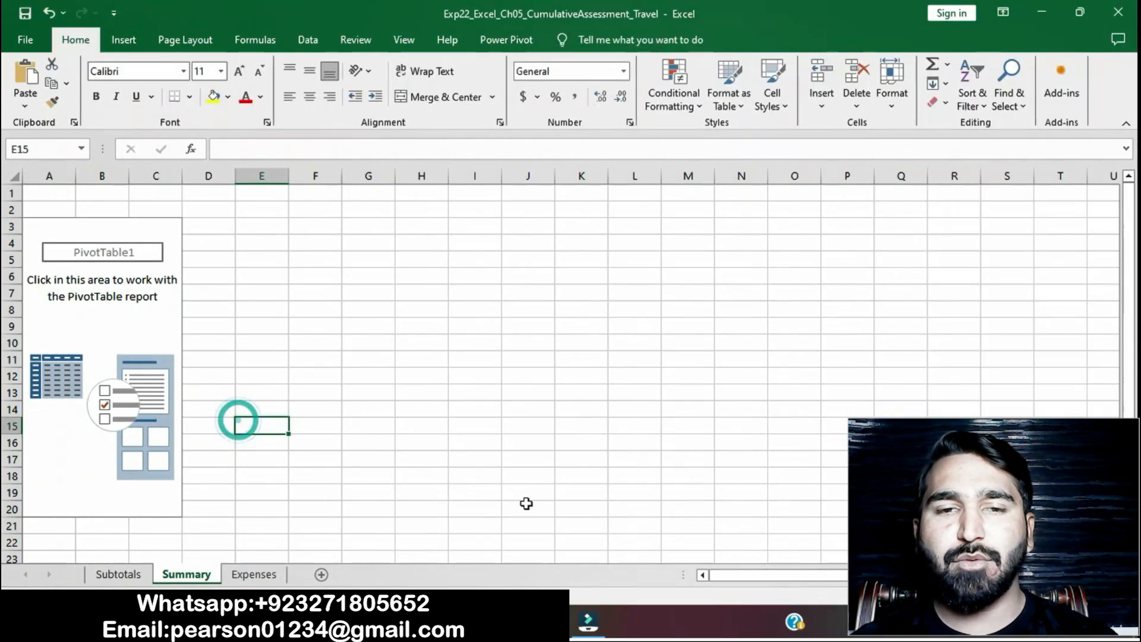
- Select "Categories" in step 5 of the Word instructions, and name the PivotTable on Excel's Summary worksheet Categories
key(alt+Tab)
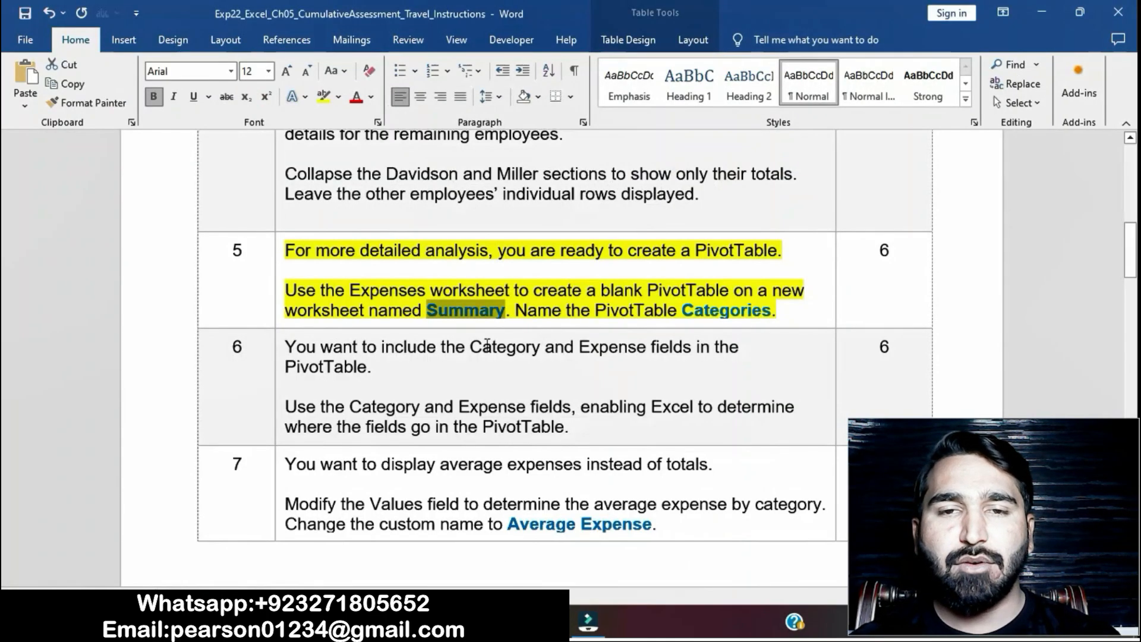
drag(684, 312, 770, 317)
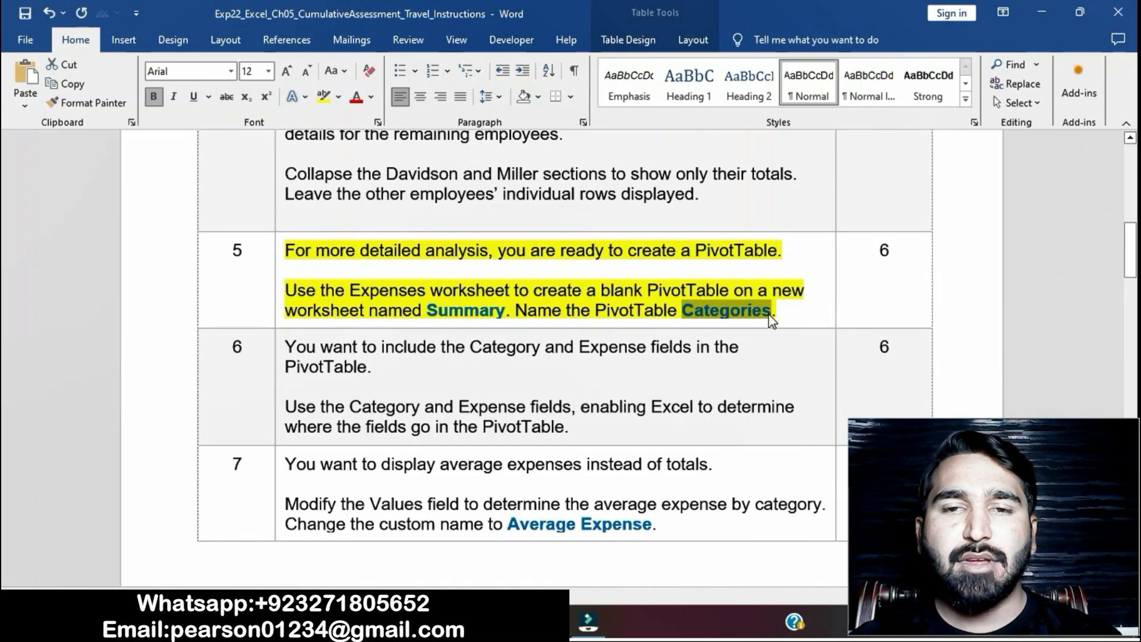
key(alt+Tab)
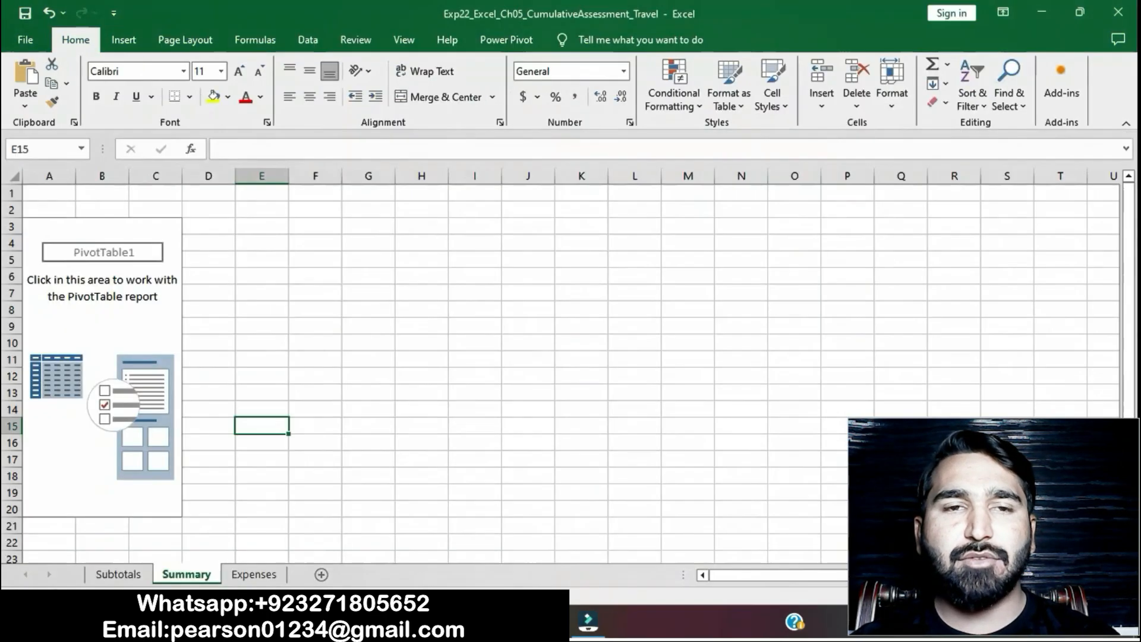
click(171, 228)
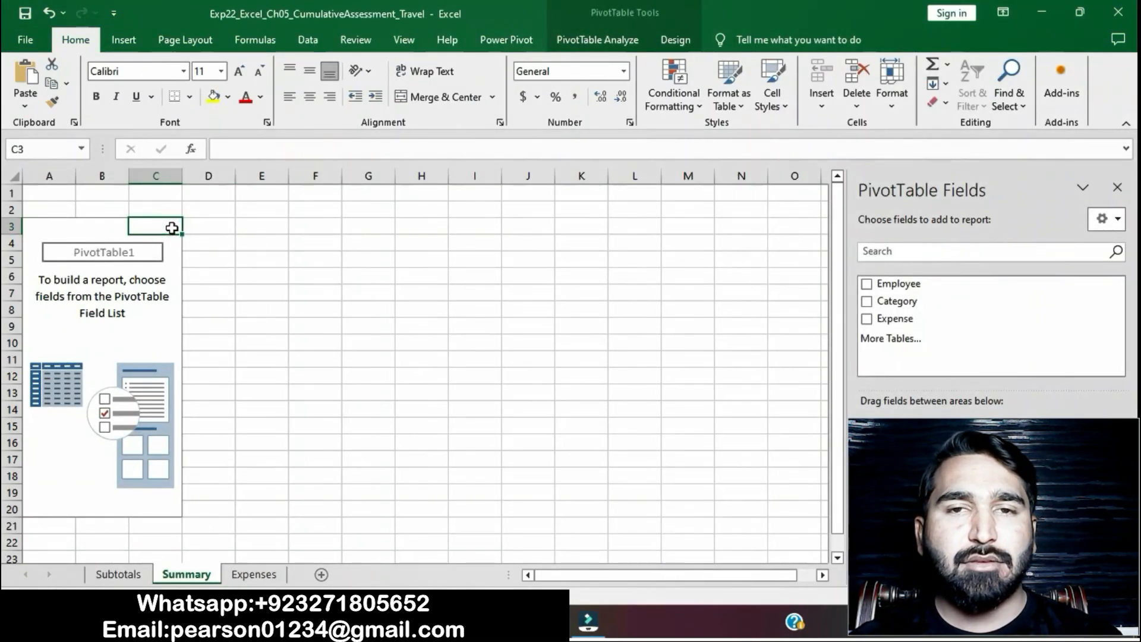
click(601, 40)
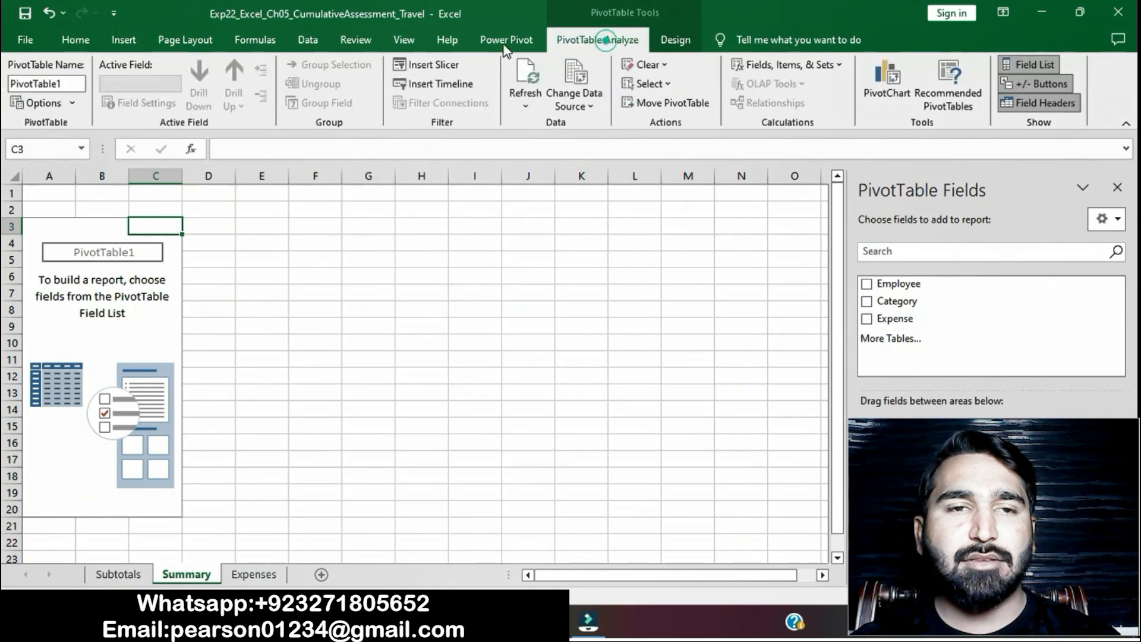
click(64, 86)
text(Categories)
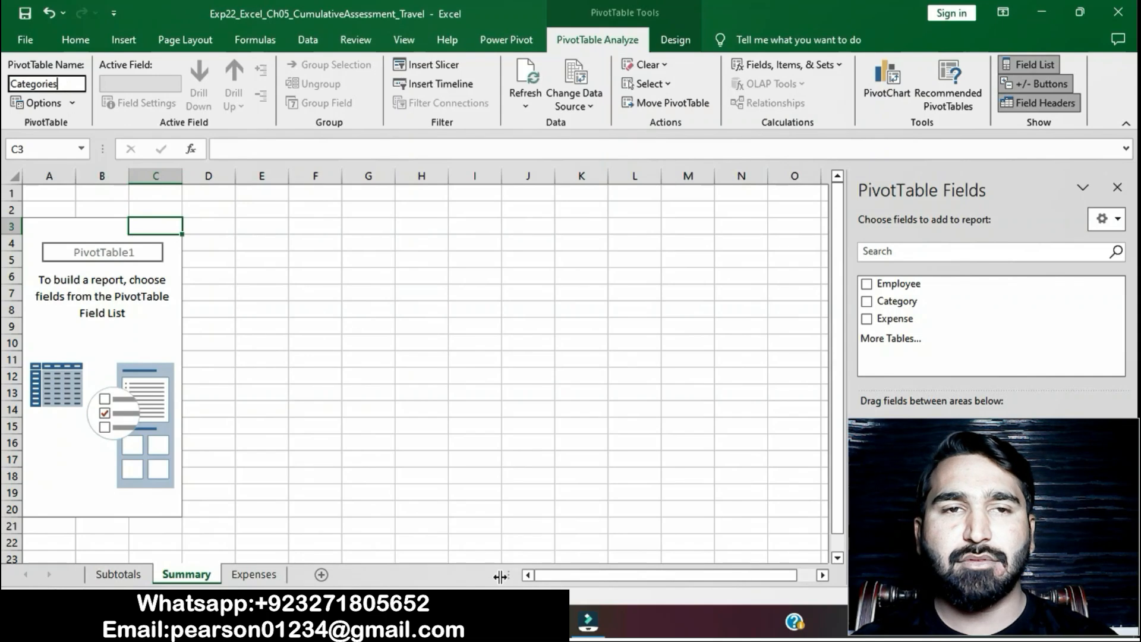
- Return to the Word instructions and remove the yellow highlight from the step 5 text
key(alt+Tab)
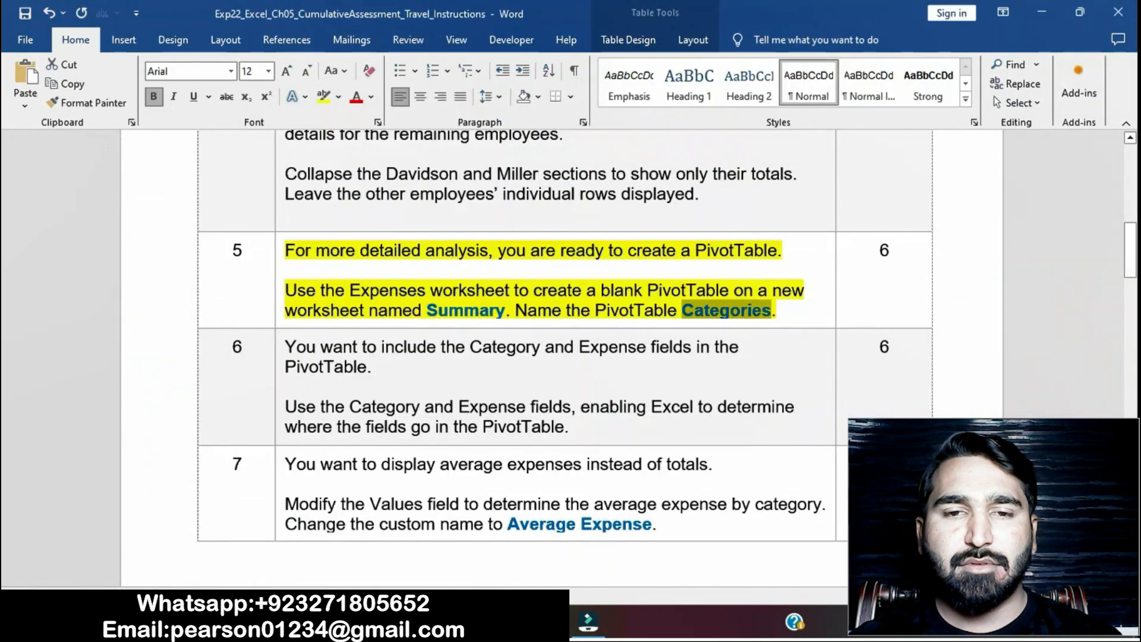
click(548, 316)
click(279, 257)
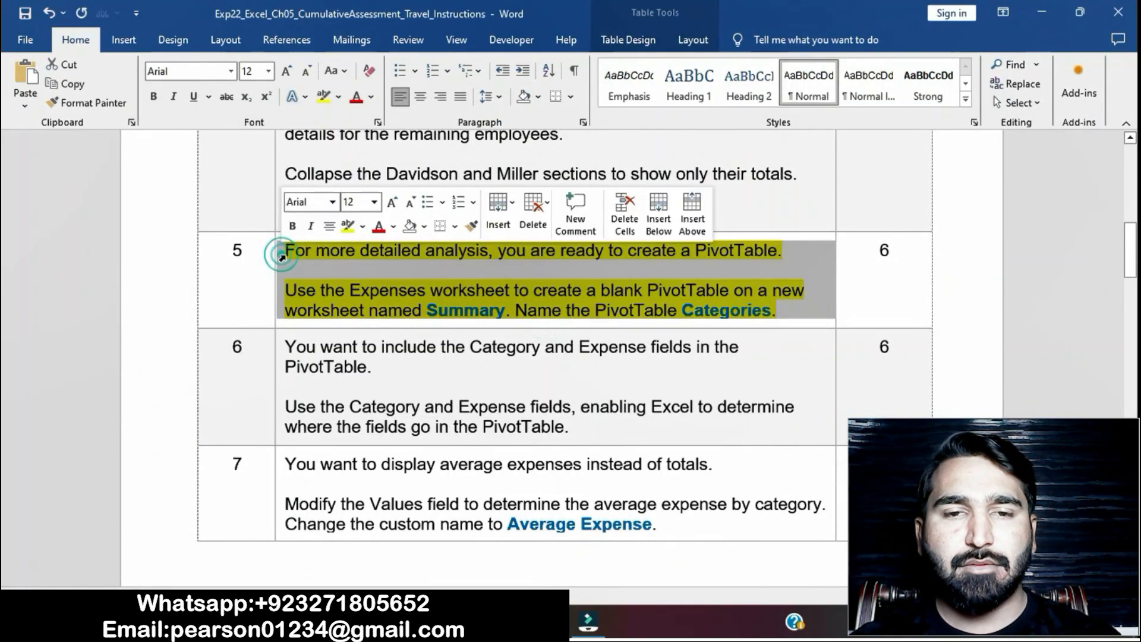
click(347, 233)
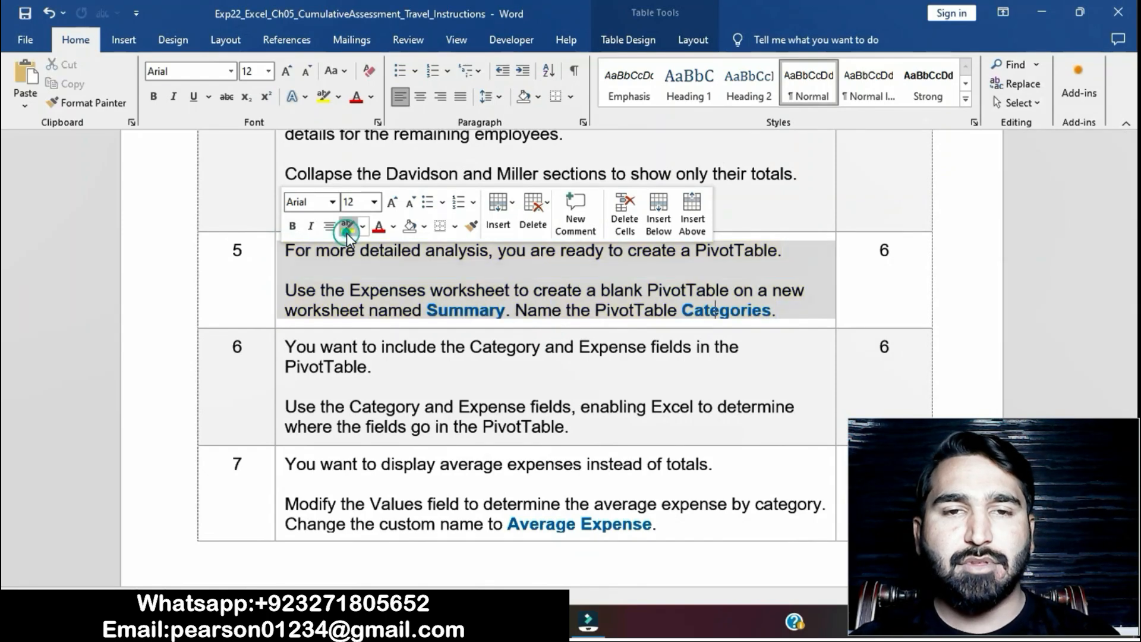
click(493, 387)
scroll(494, 387, down, 3)
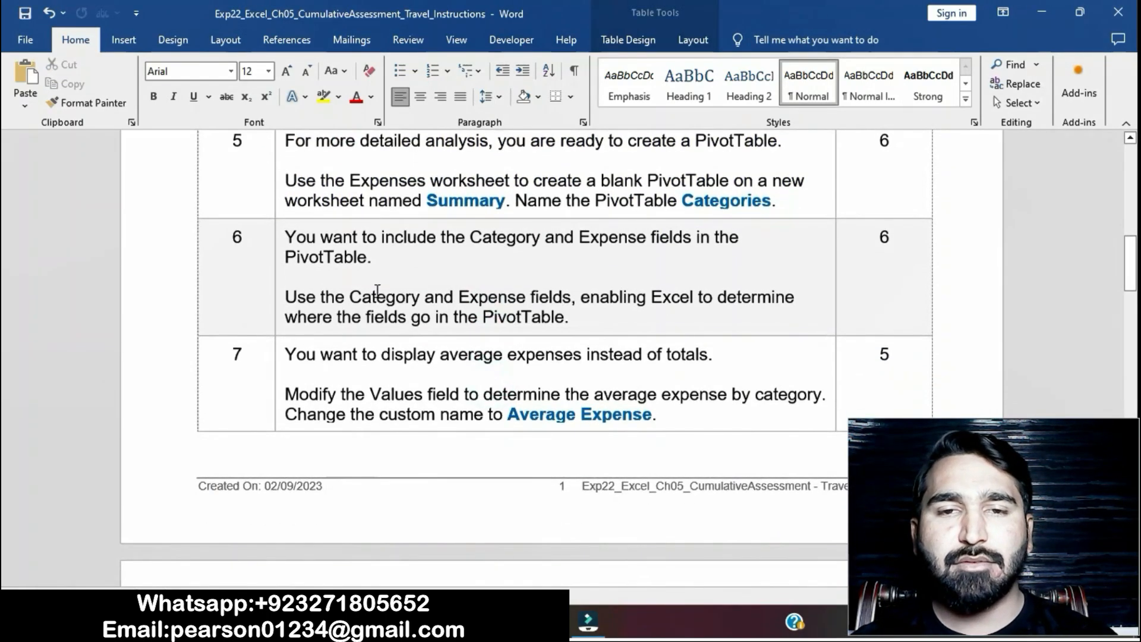
- Highlight the step 6 instruction text in yellow and select its sentence about using the Category and Expense fields
click(281, 240)
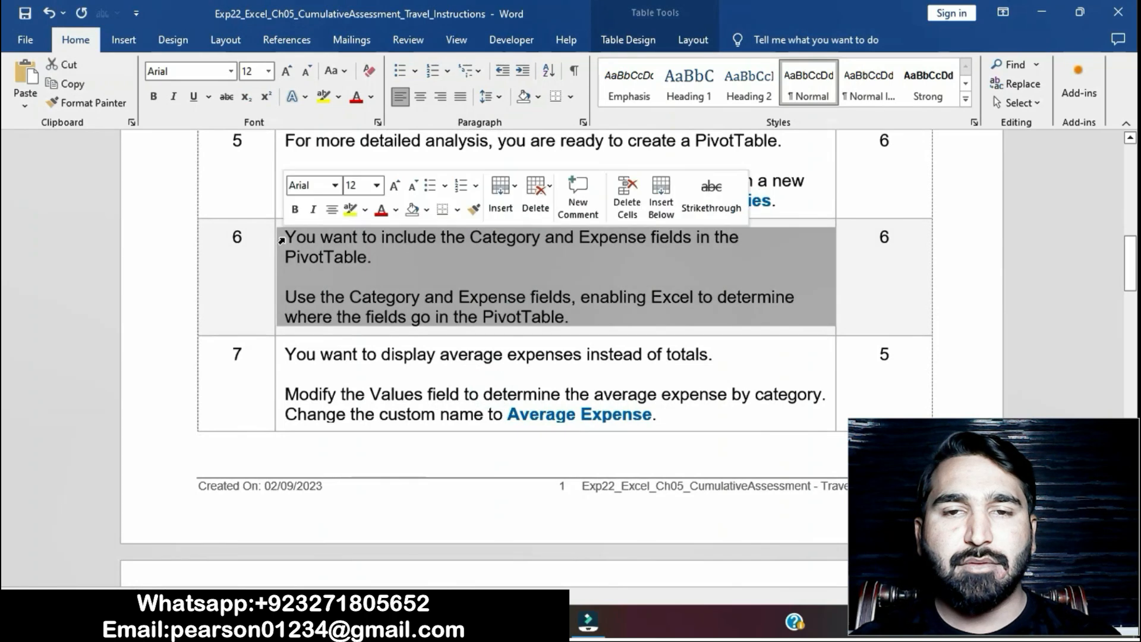
click(350, 211)
click(425, 297)
drag(287, 298, 676, 309)
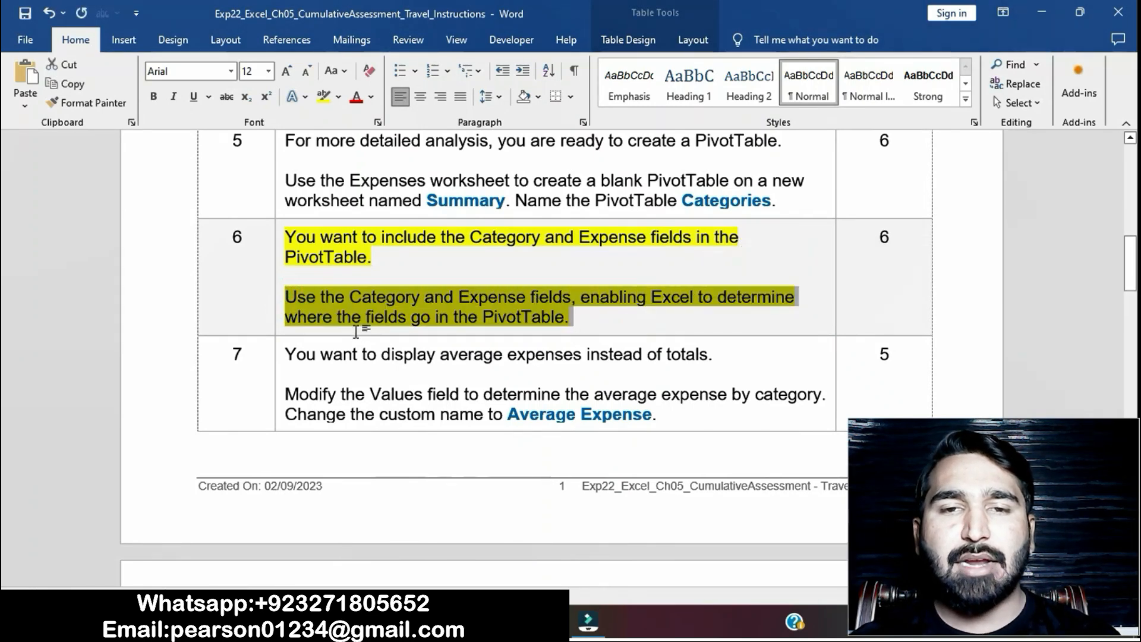
- In Excel, add the Category and Expense fields to the Categories PivotTable in their default areas
key(alt+Tab)
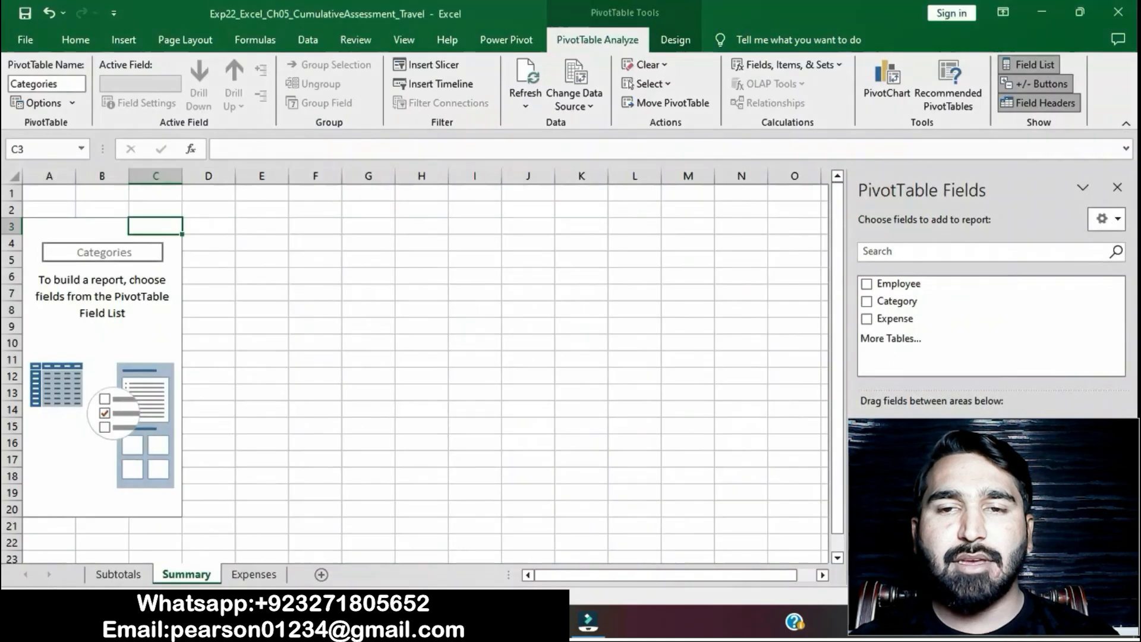
click(866, 301)
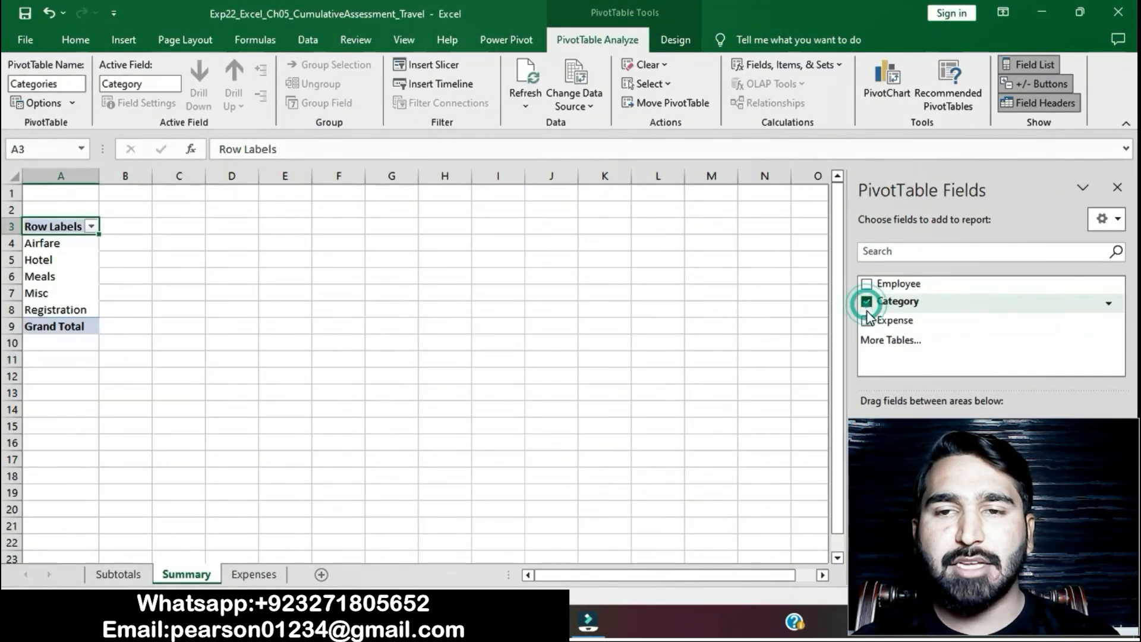
click(866, 321)
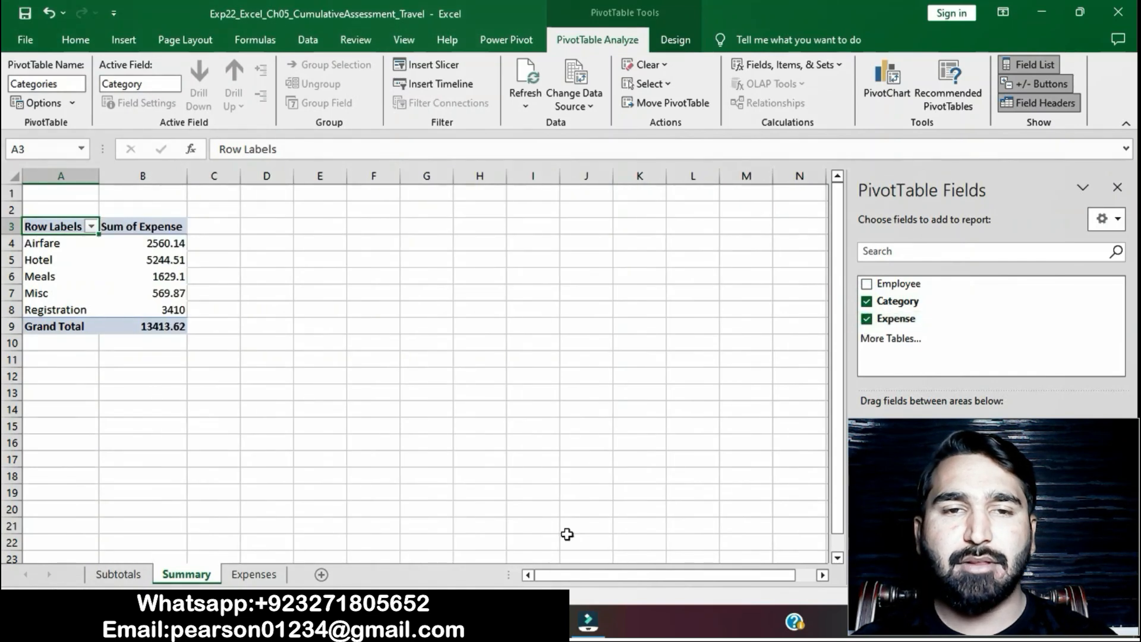
- Go back to the Word instructions and clear the yellow highlight from the step 6 text
mouse_move(502, 629)
click(519, 526)
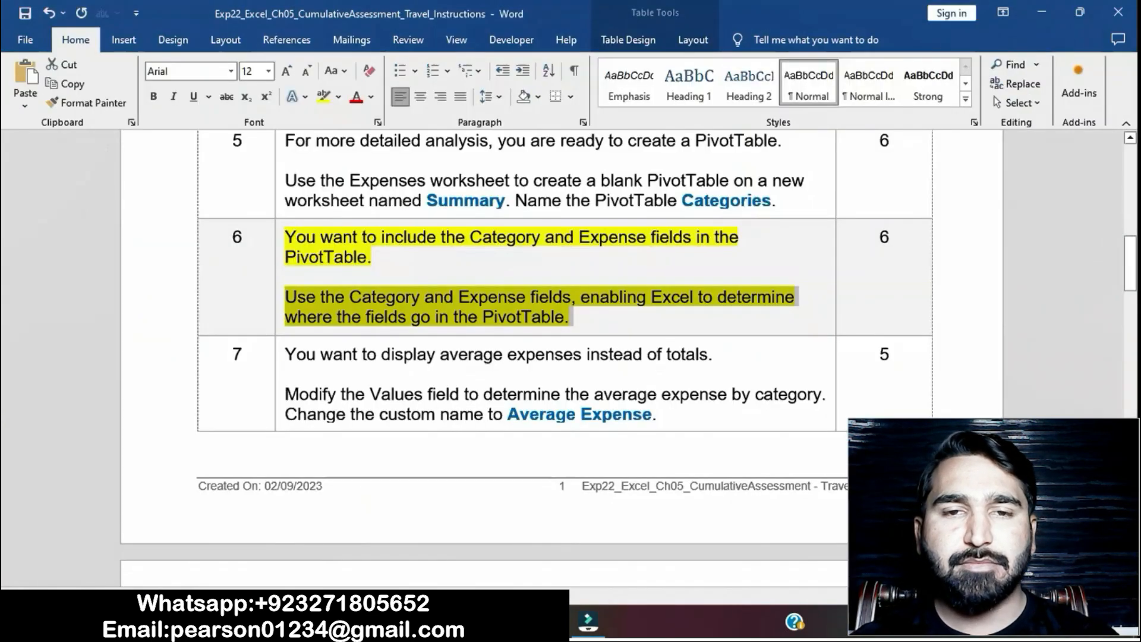
click(565, 310)
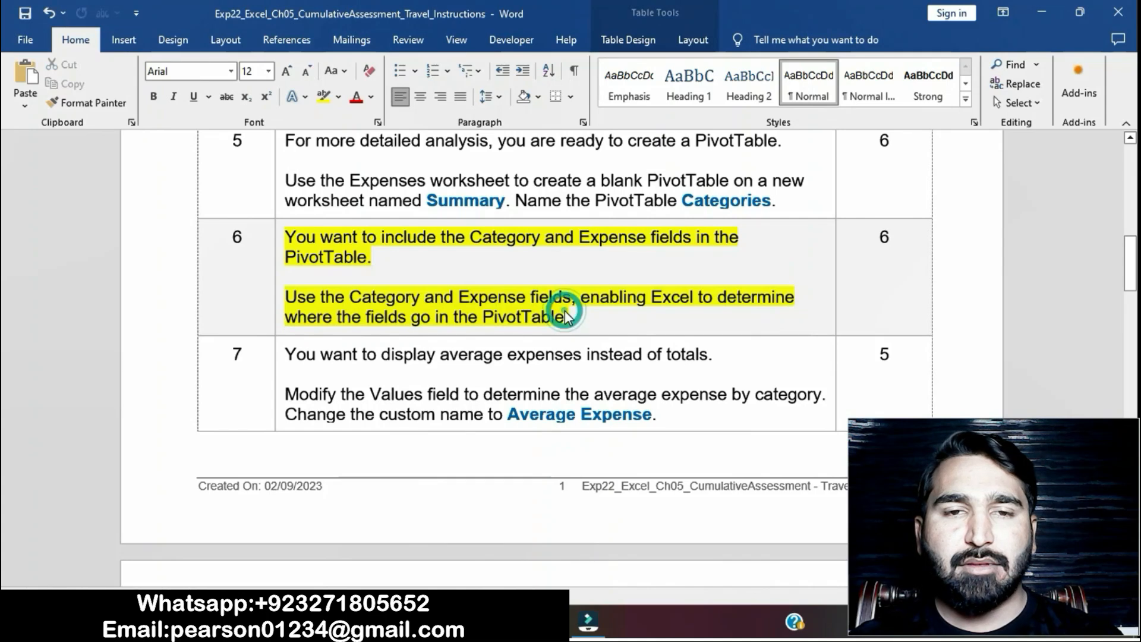
click(279, 245)
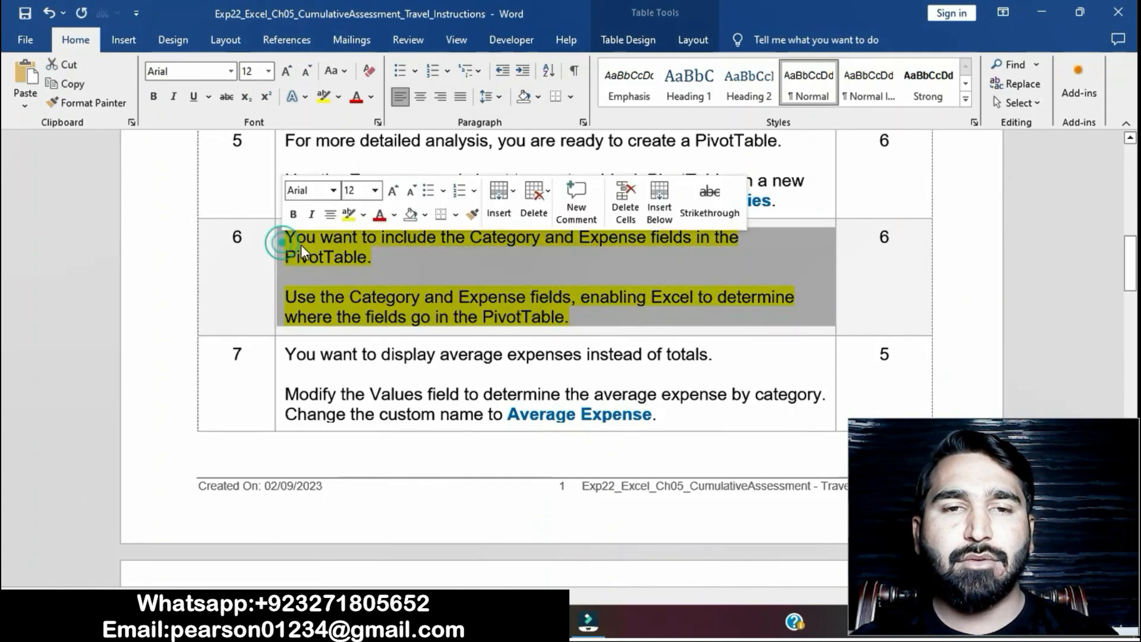
click(348, 215)
click(522, 389)
scroll(521, 387, down, 2)
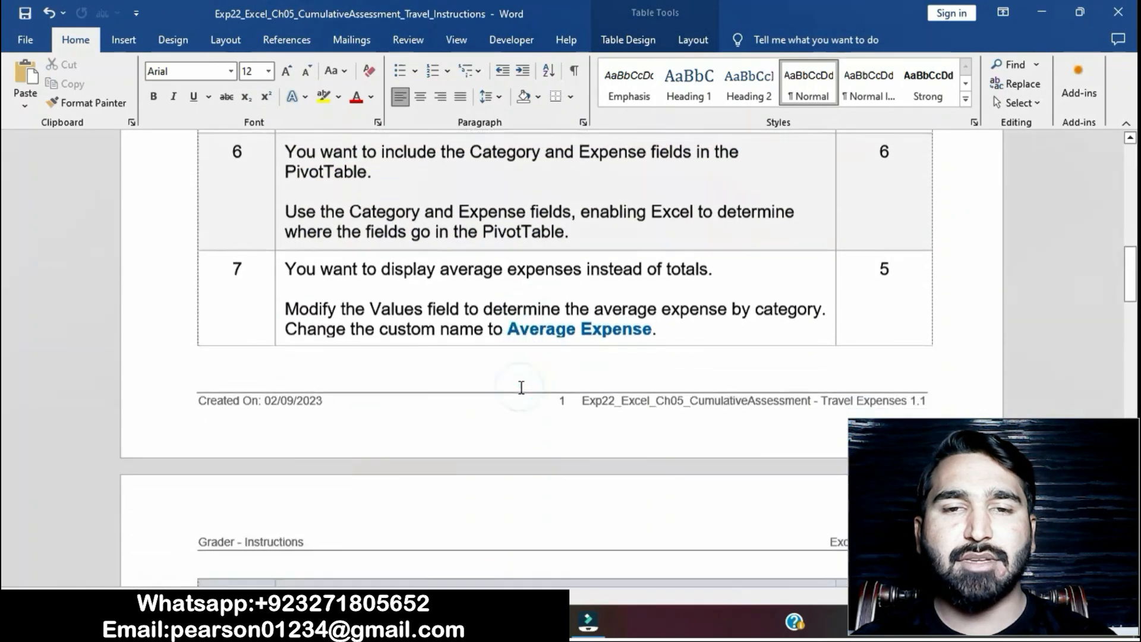
- Highlight the step 7 instruction text in yellow and select its sentence about modifying the Values field
click(282, 271)
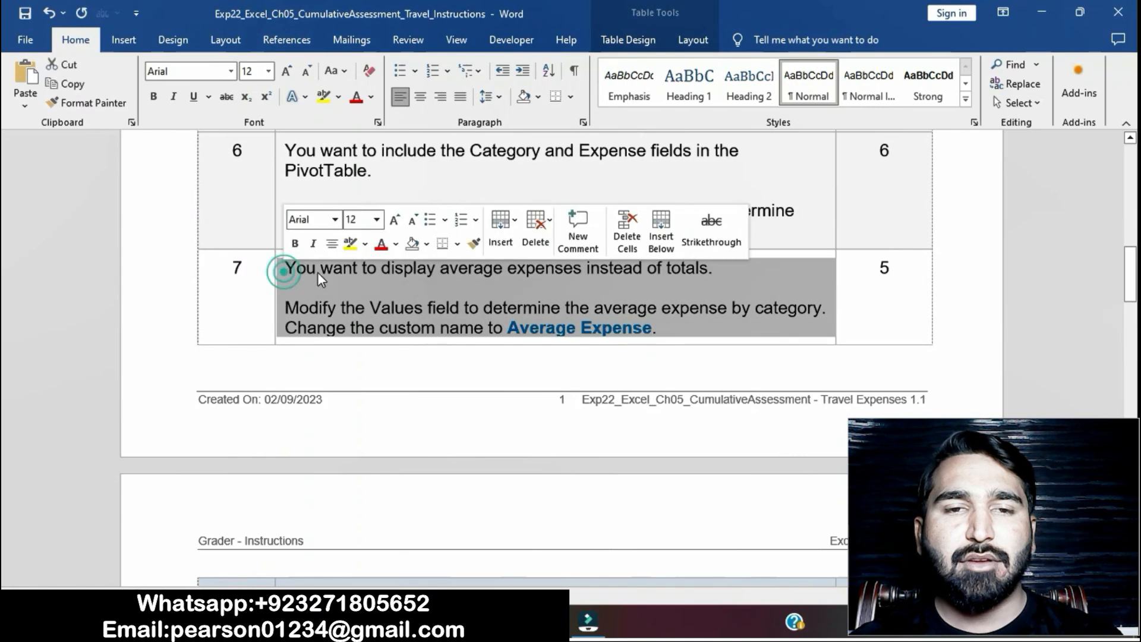
click(350, 244)
click(418, 326)
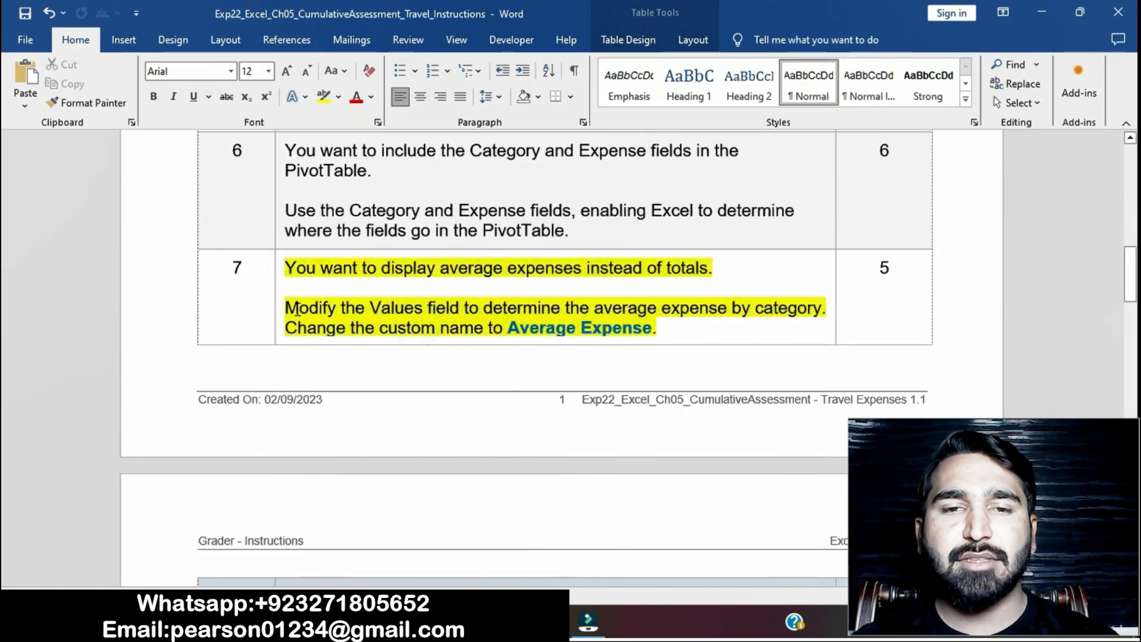
drag(286, 308, 824, 308)
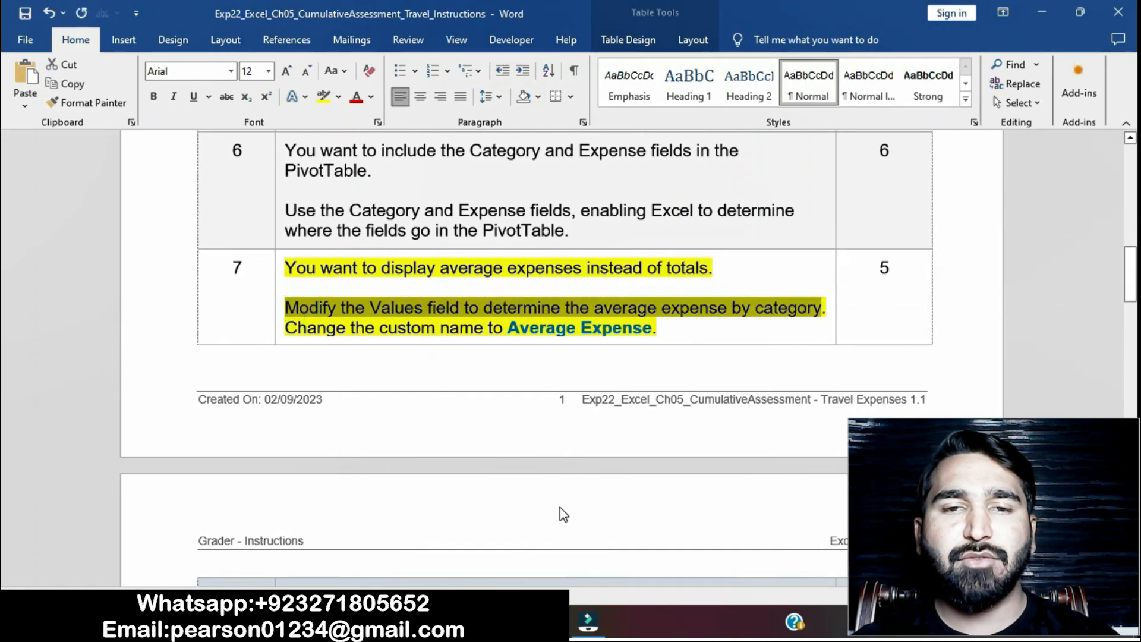
- In Excel, change the Expense field in the Values area to summarize by Average
click(546, 622)
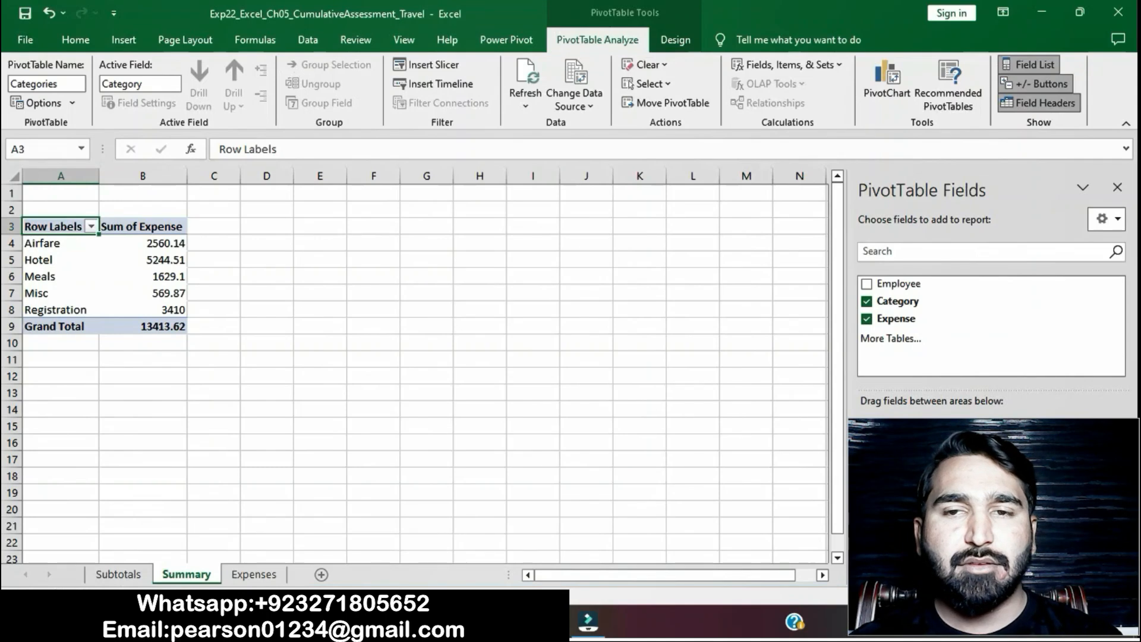
click(1058, 514)
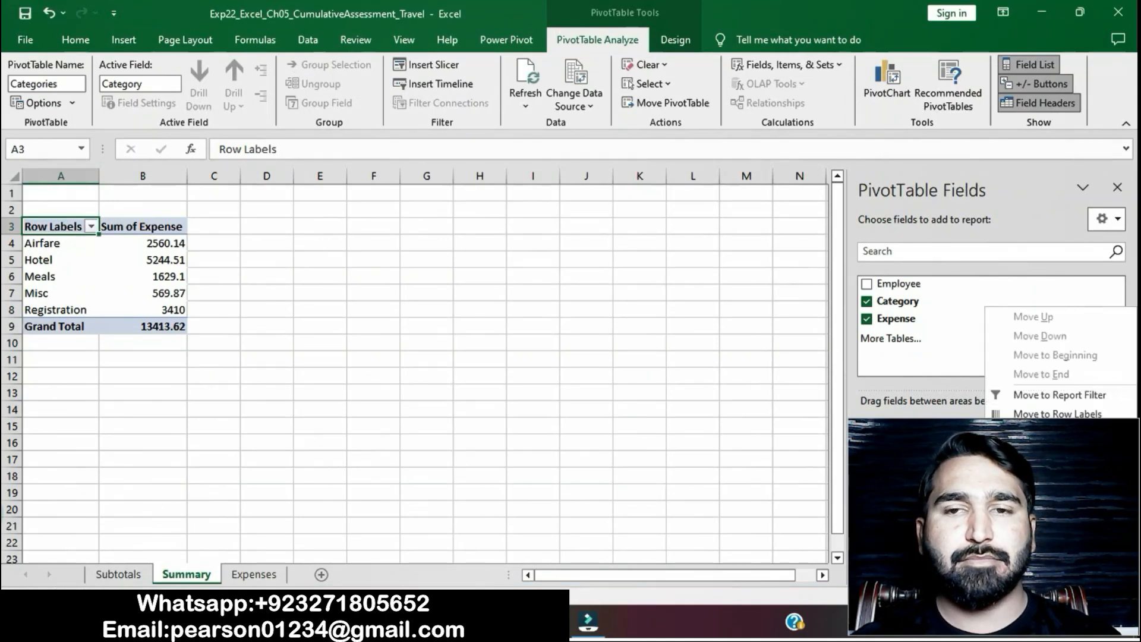
click(1047, 493)
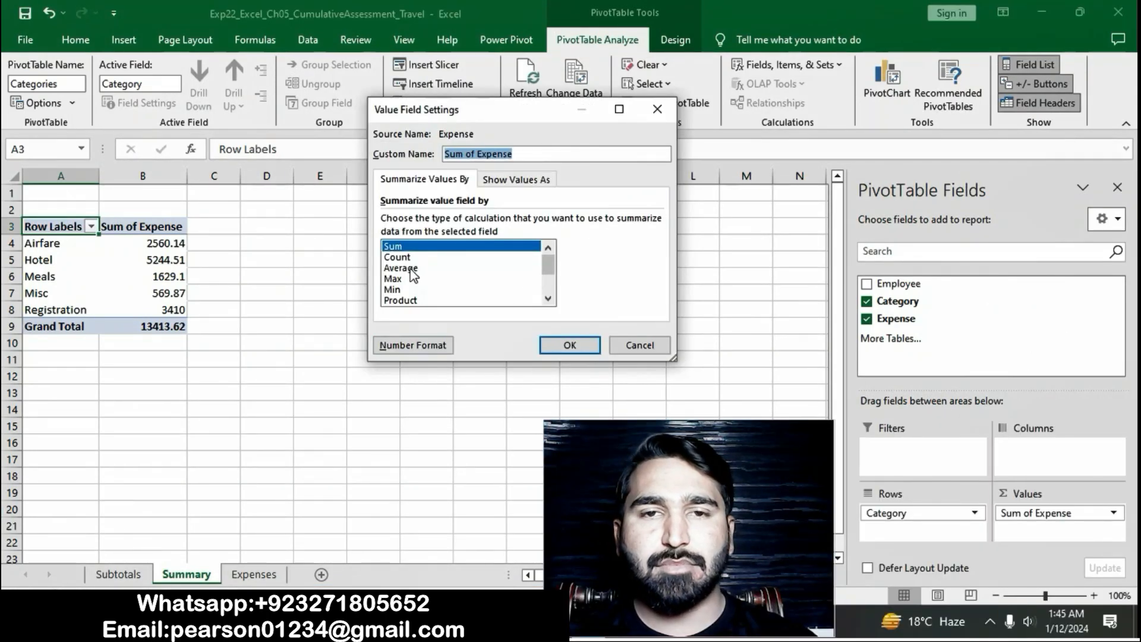
click(412, 269)
click(562, 339)
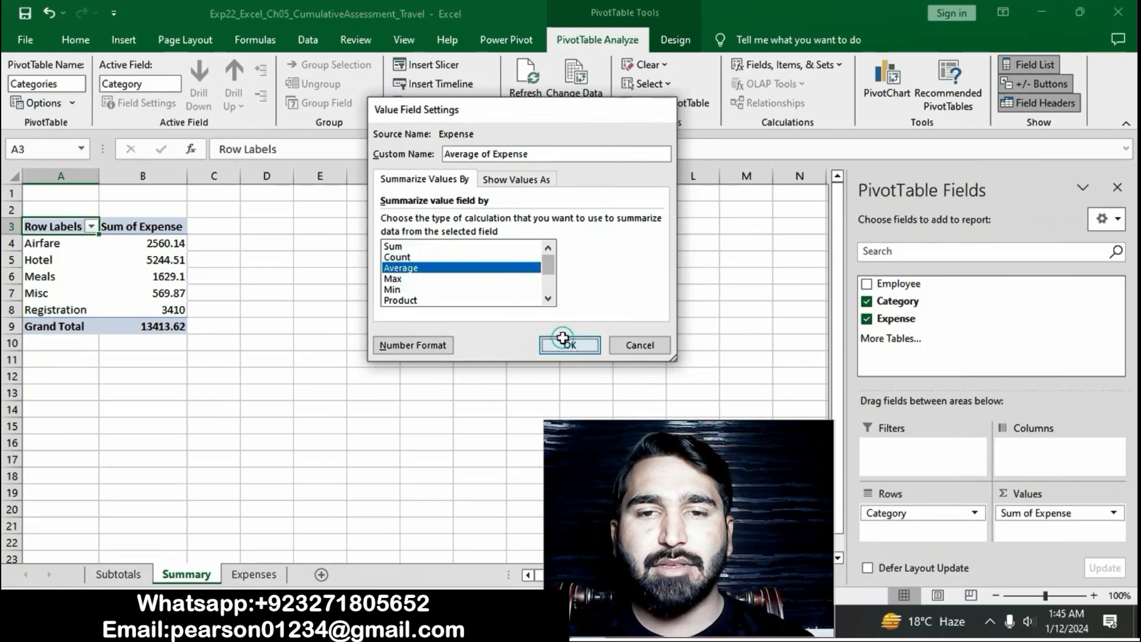
- Select the custom name Average Expense in the Word step 7 instruction, and set it as the Expense value field's custom name in Excel
key(alt+Tab)
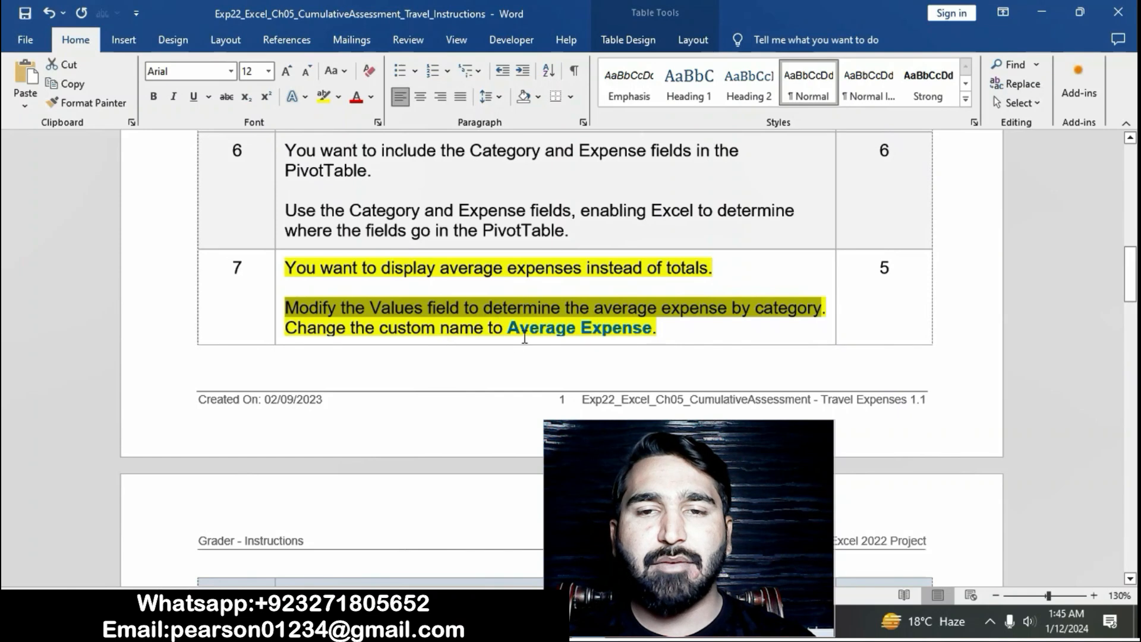
drag(510, 330, 652, 331)
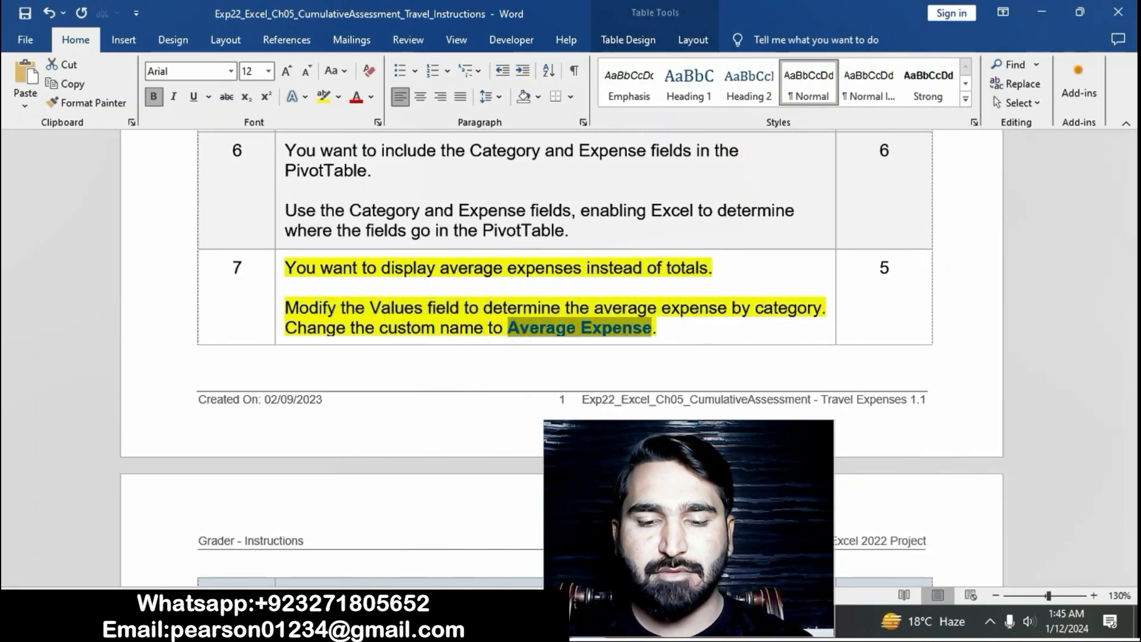
key(alt+Tab)
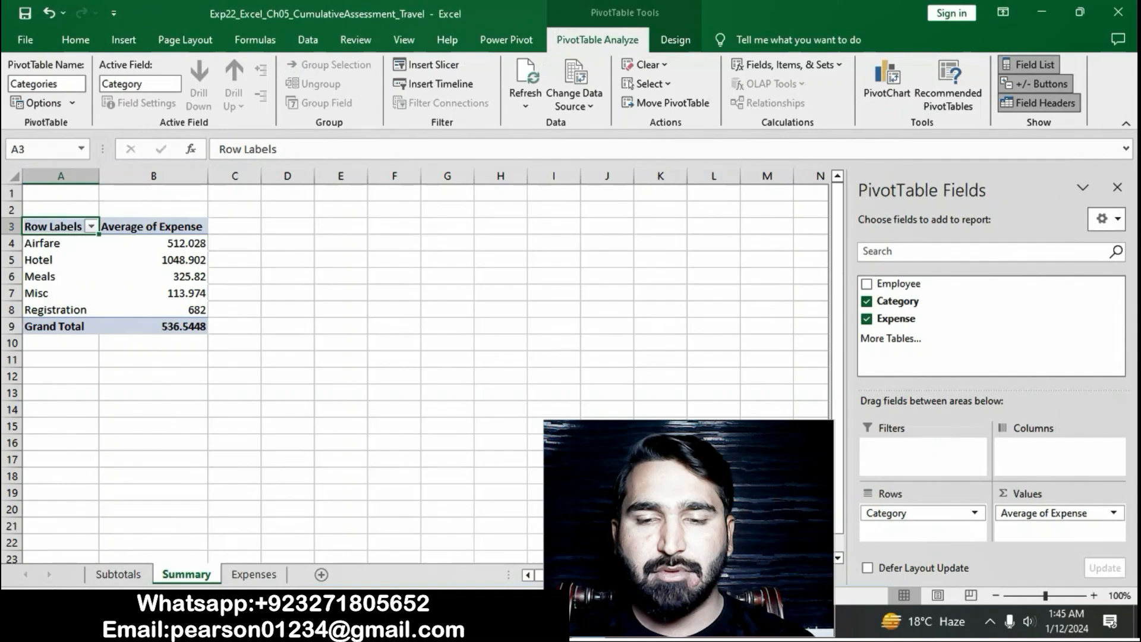
click(1113, 512)
click(1090, 494)
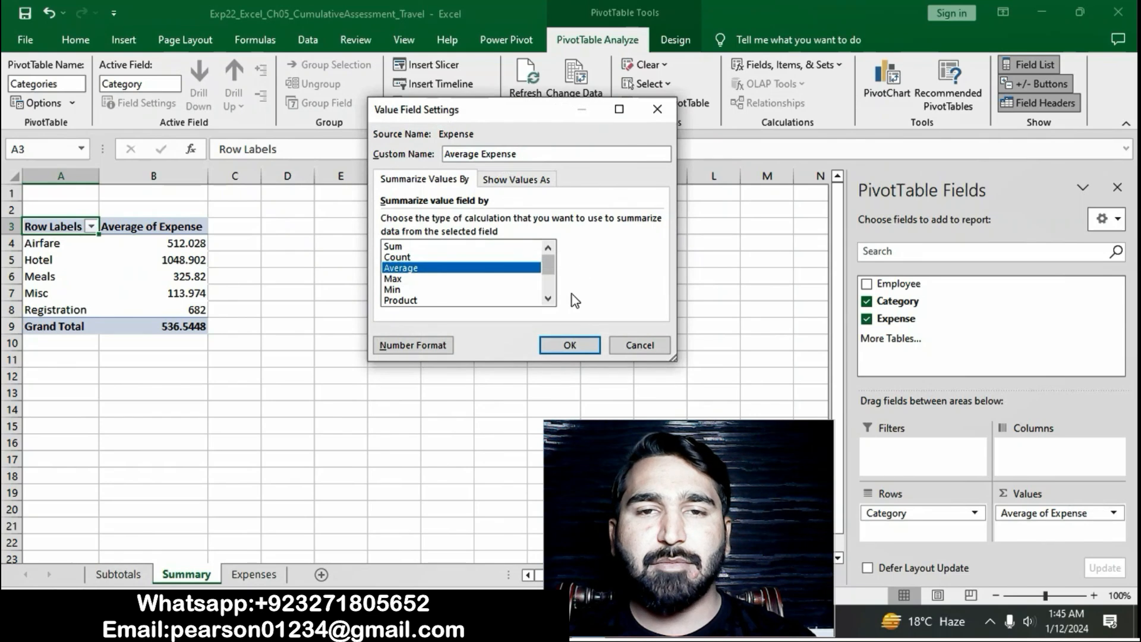
click(570, 345)
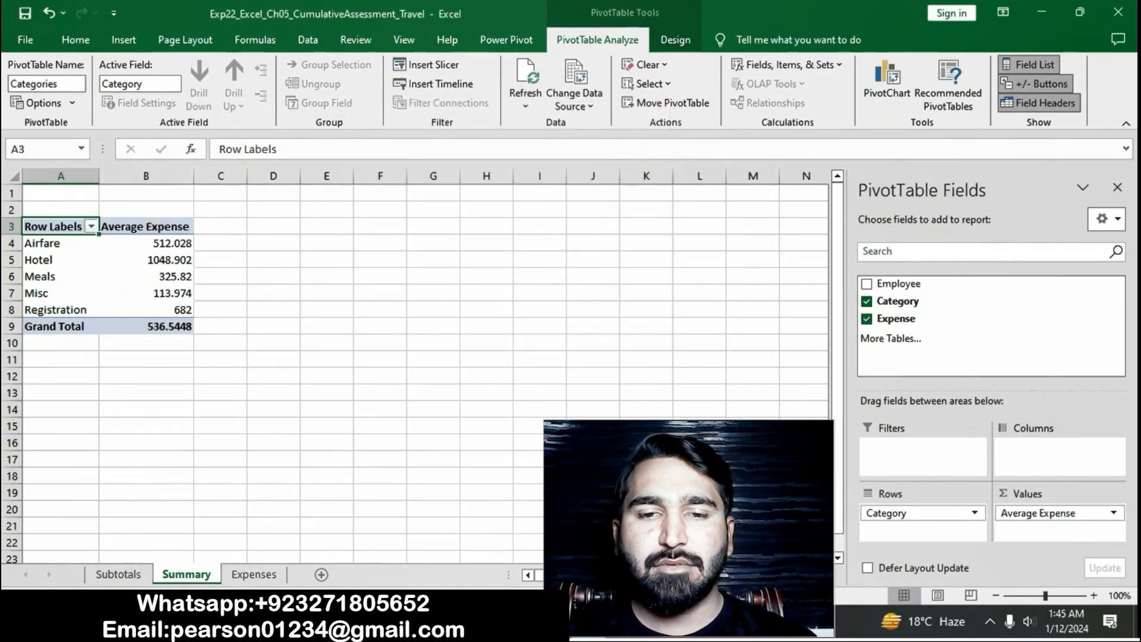
- Go back to the Word instructions and clear the yellow highlight from the step 7 text
key(alt+Tab)
click(541, 350)
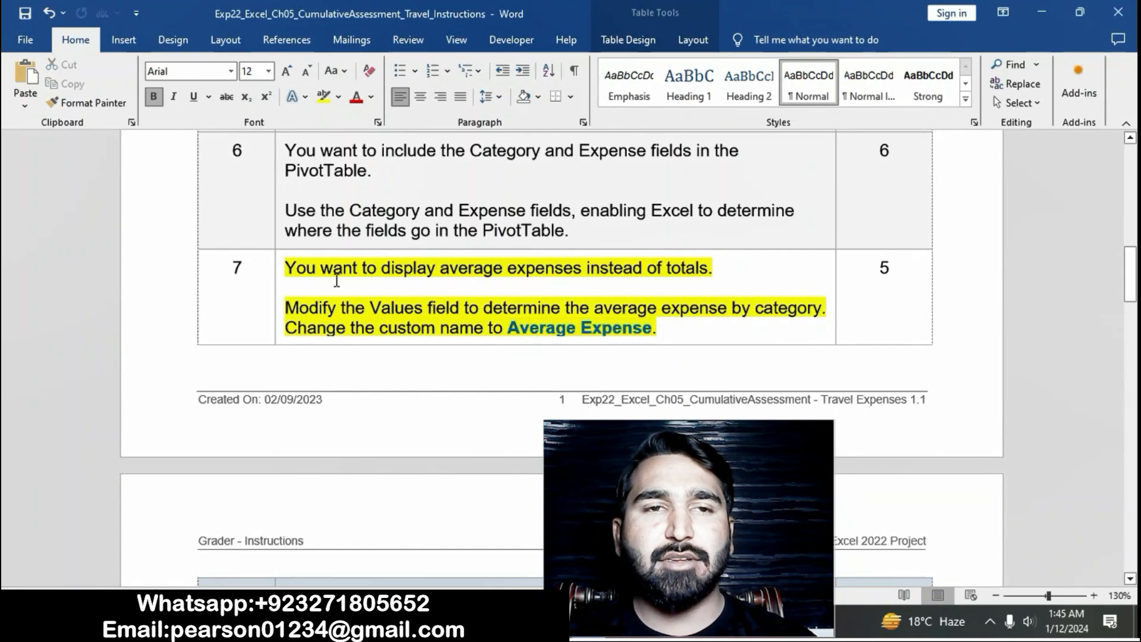
click(278, 273)
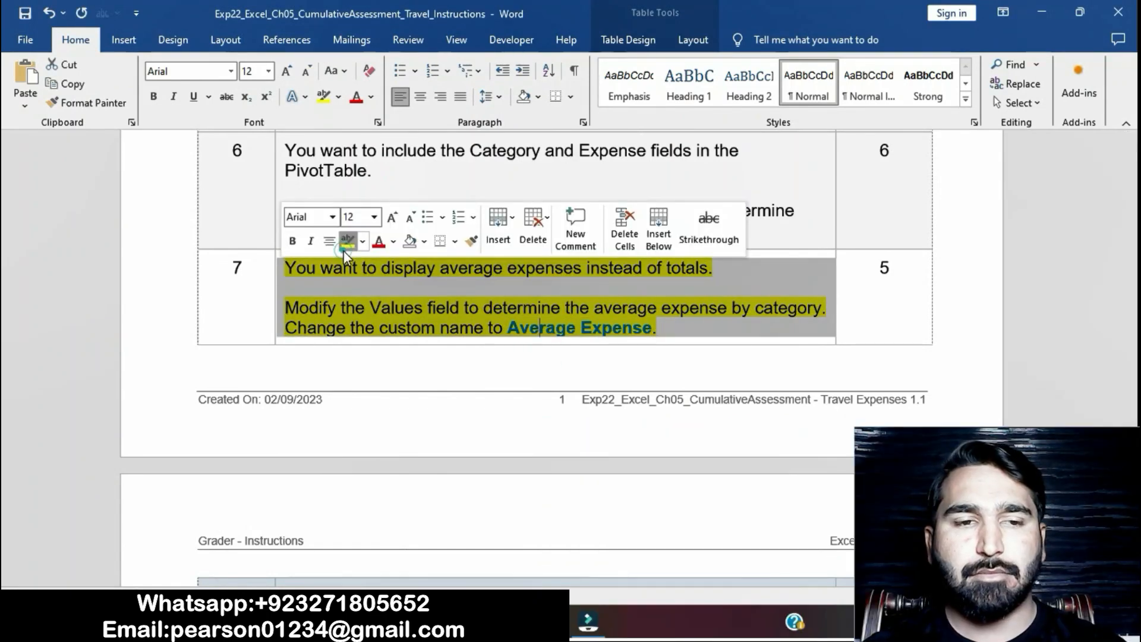
click(344, 249)
- Highlight the step 8 instruction in yellow and select its sentence about formatting the Values field with Accounting Number Format
scroll(437, 331, down, 6)
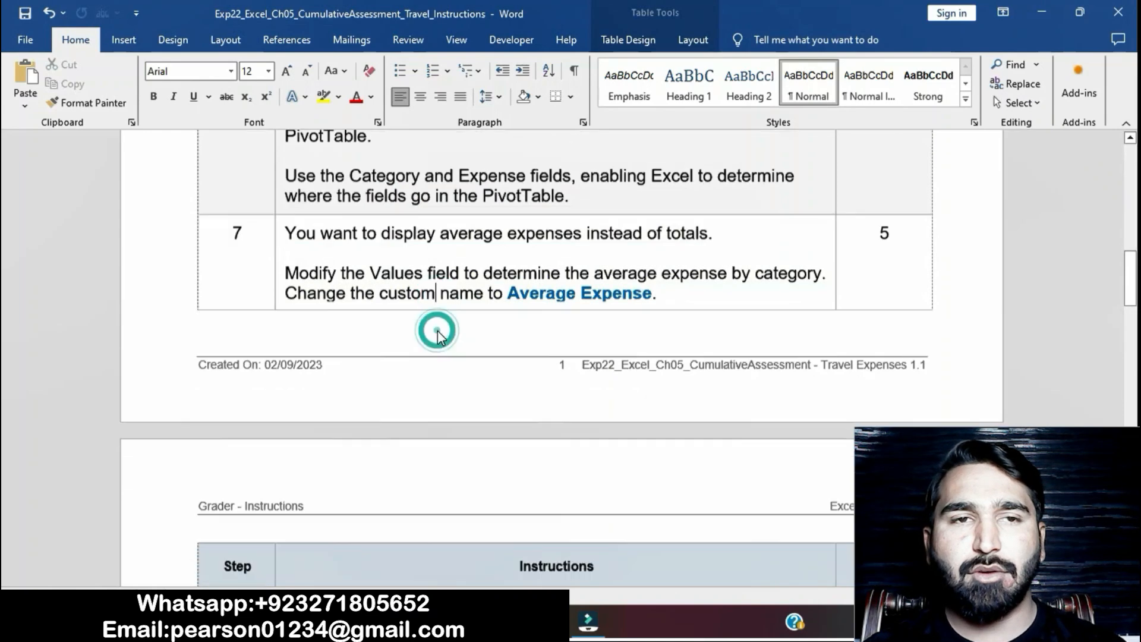
click(281, 253)
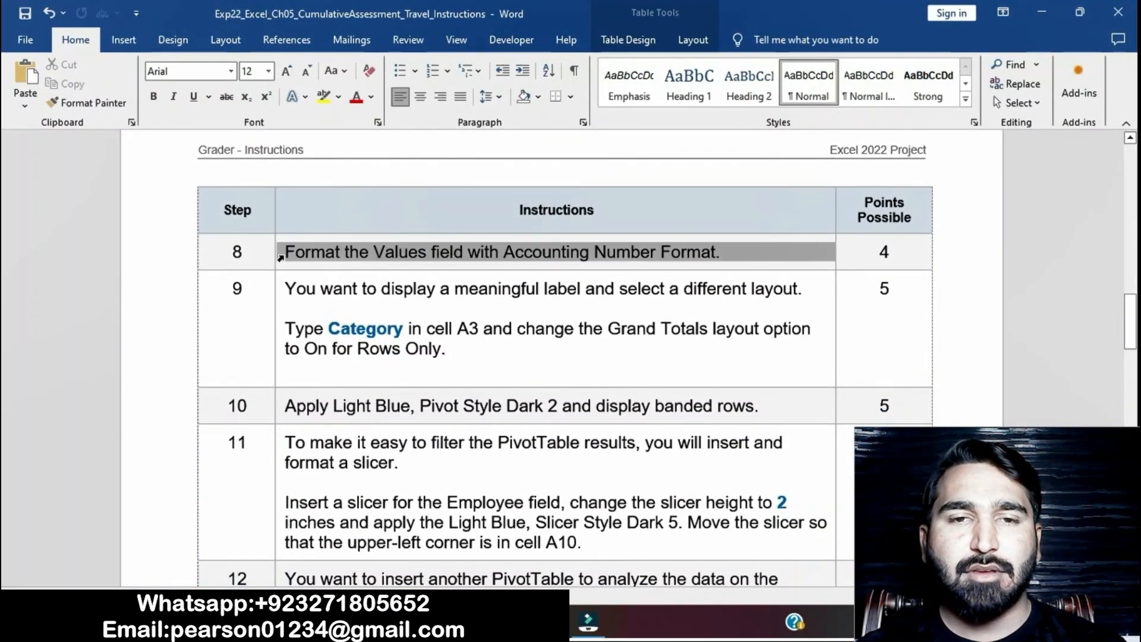
click(349, 226)
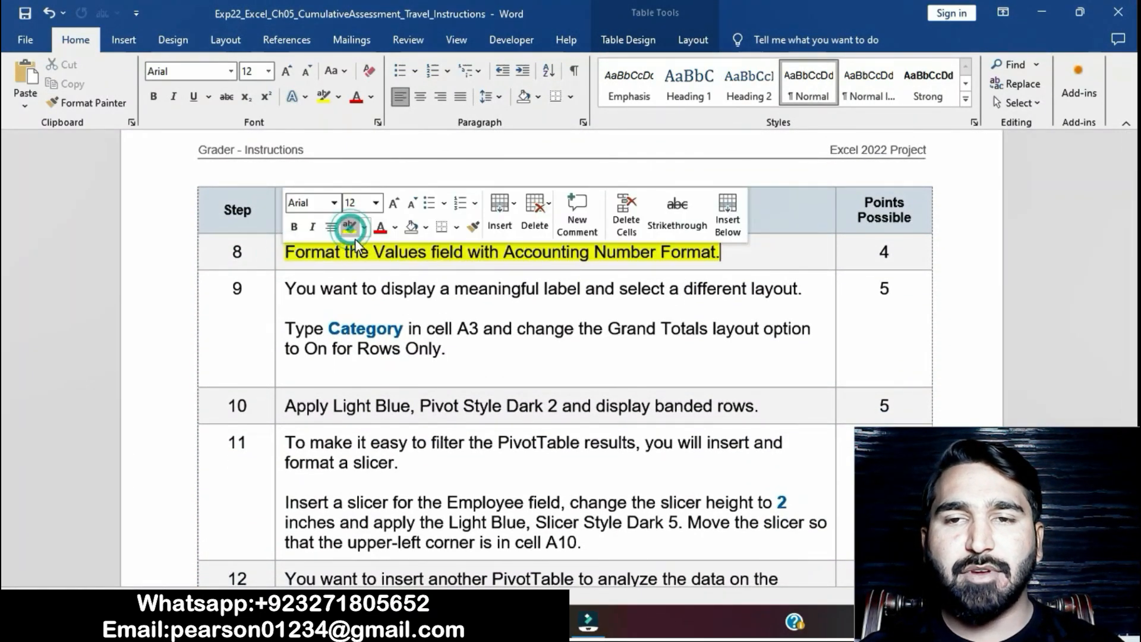
click(368, 262)
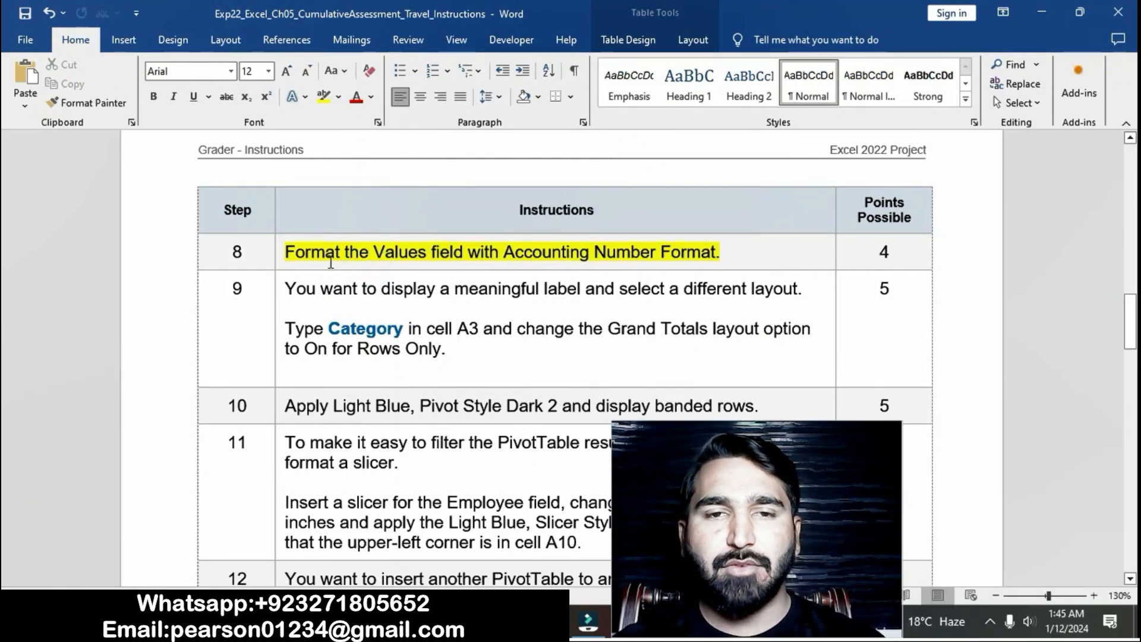
drag(286, 252, 717, 256)
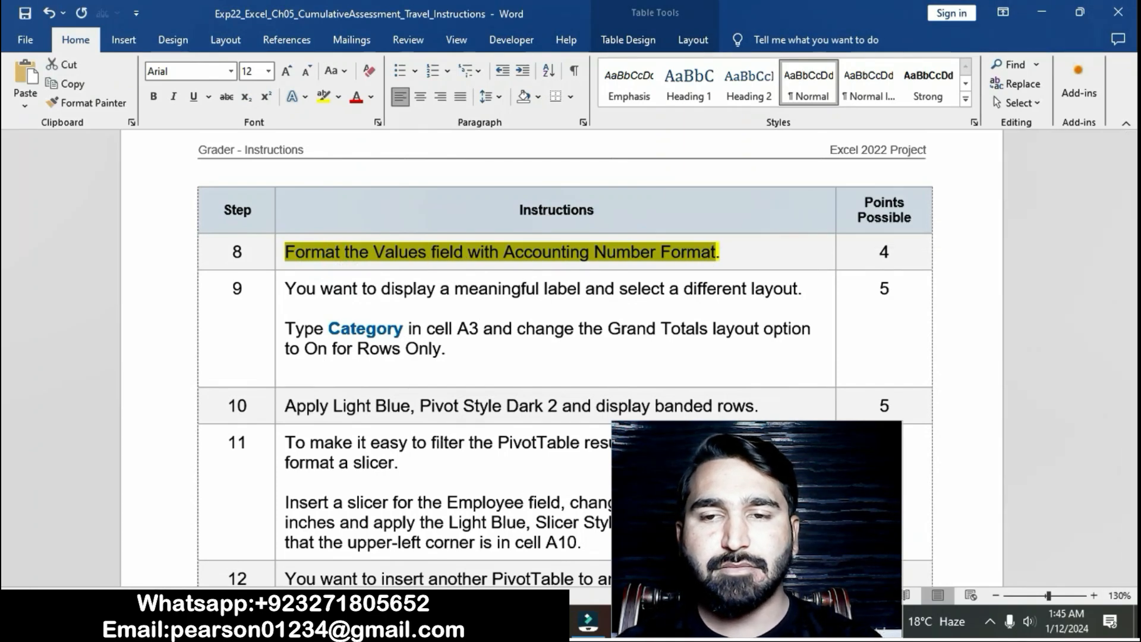
- In Excel, apply the Accounting number format to the Average Expense value field of the Categories PivotTable
click(545, 621)
click(1111, 514)
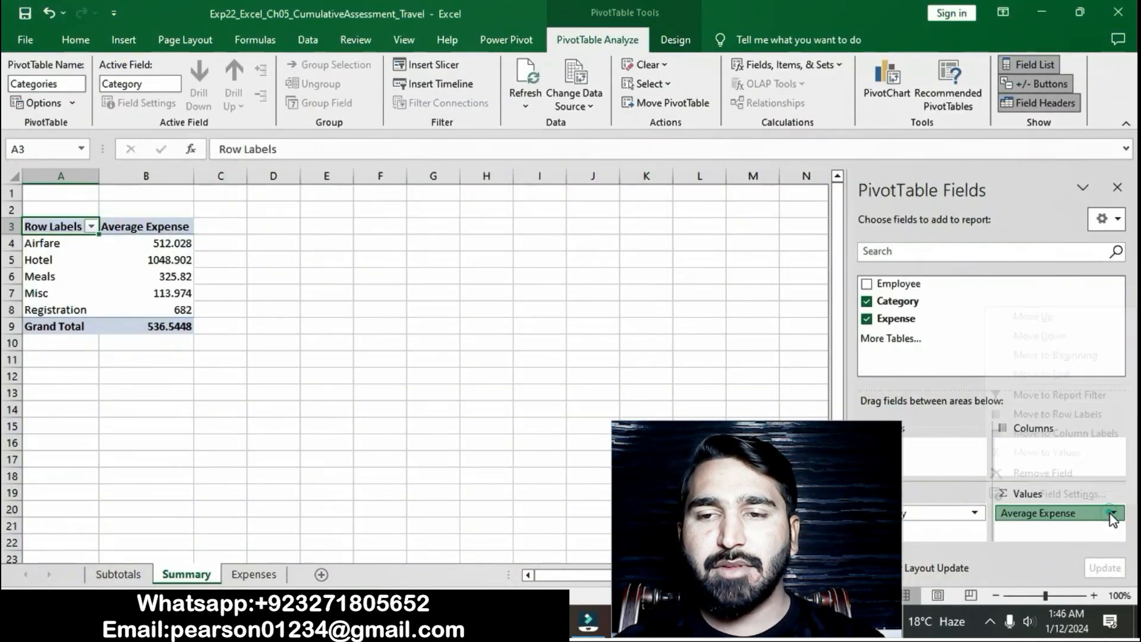
click(1097, 498)
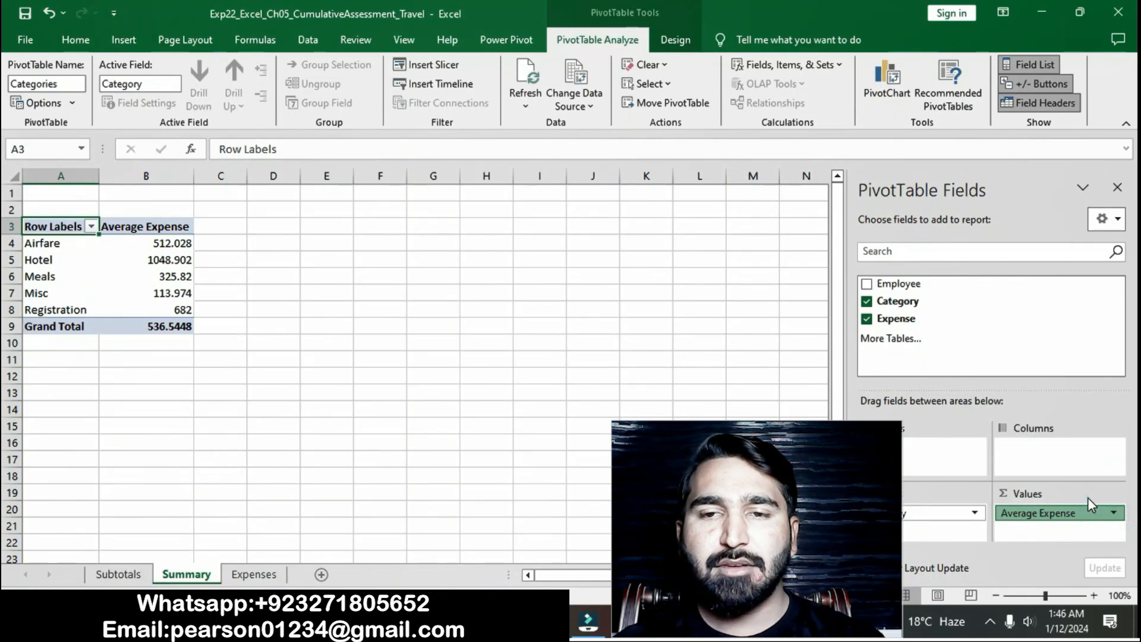
click(427, 345)
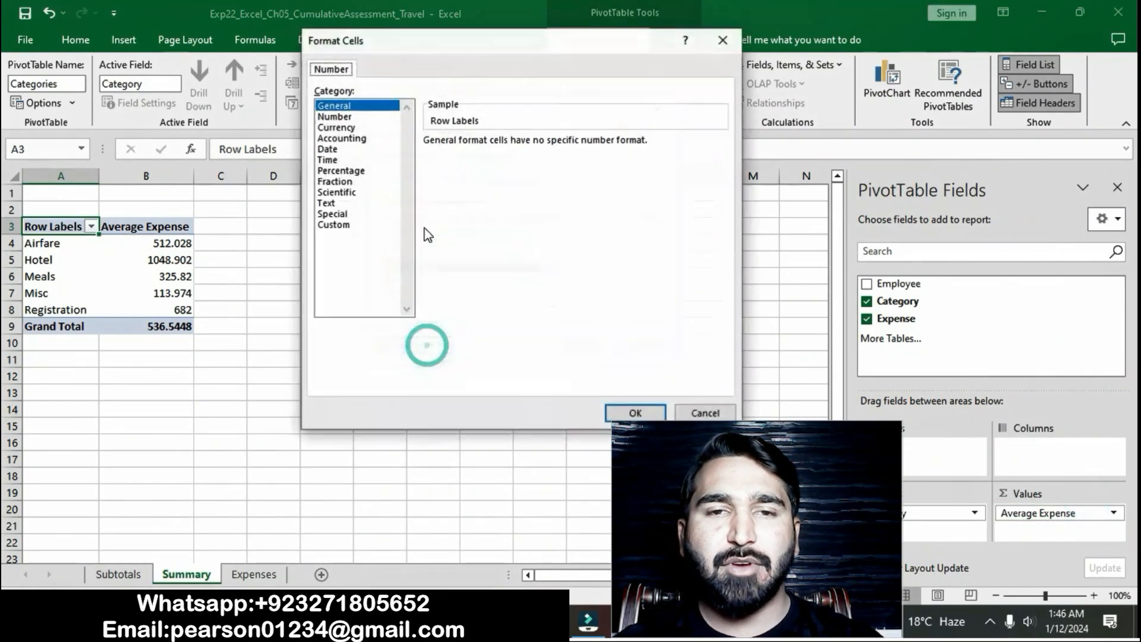
click(346, 141)
click(635, 413)
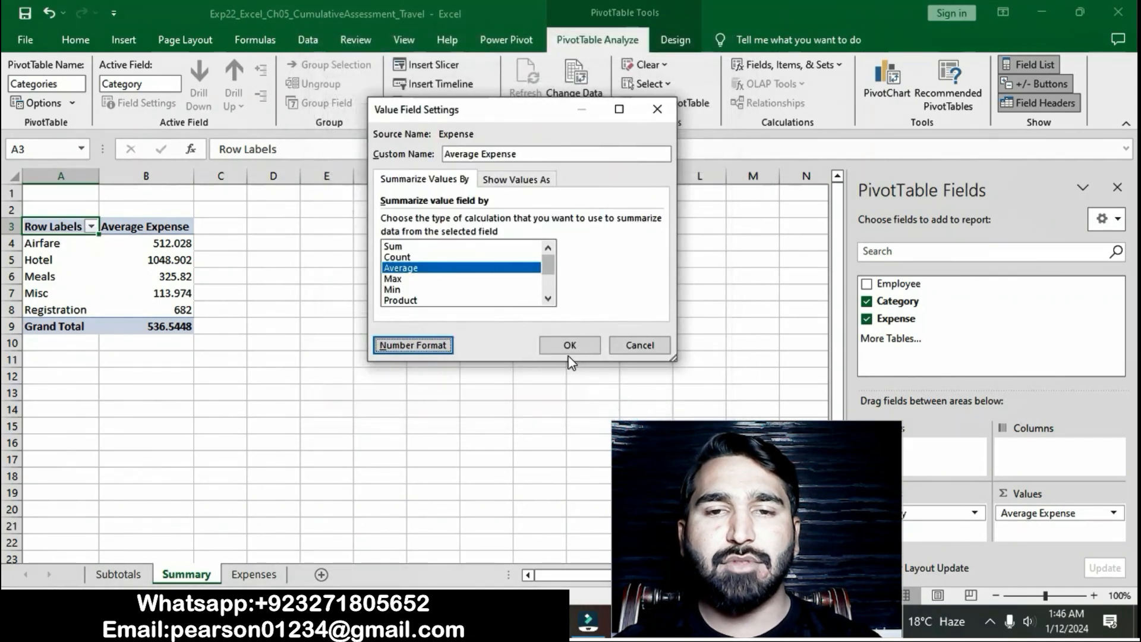
click(570, 346)
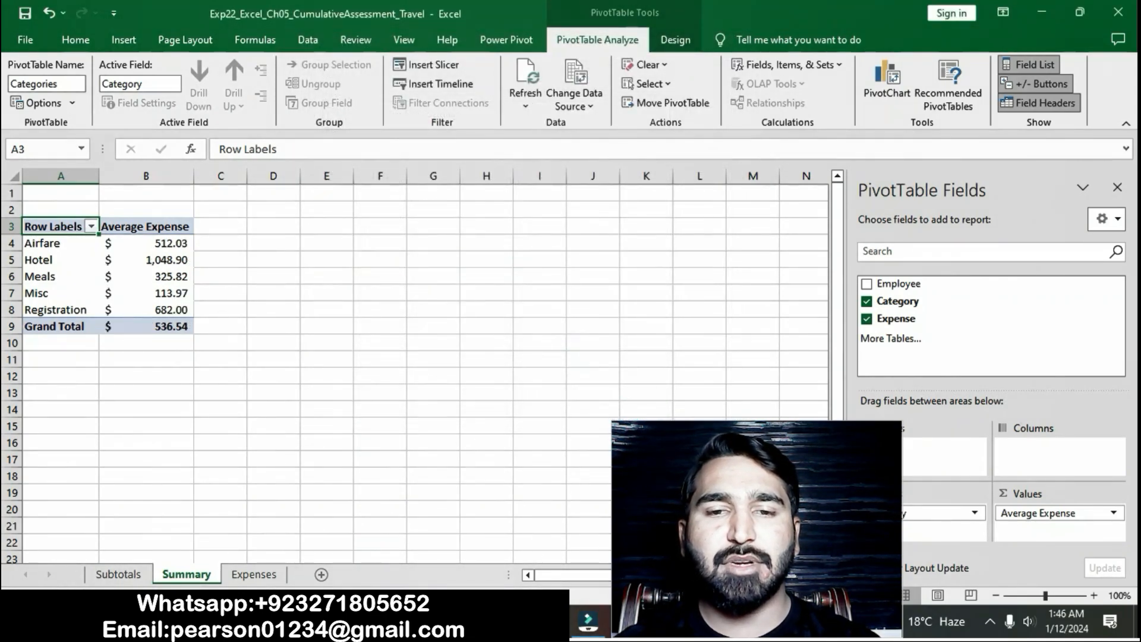
- Return to the Word instructions and remove the yellow highlight from the step 8 text
key(alt+Tab)
click(604, 250)
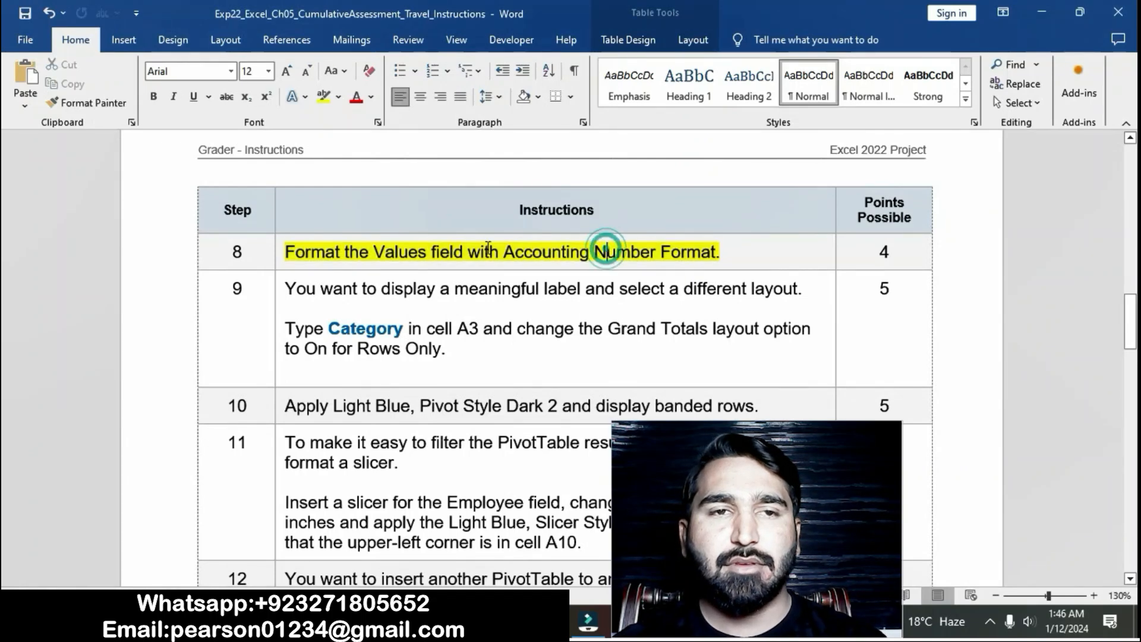
click(278, 253)
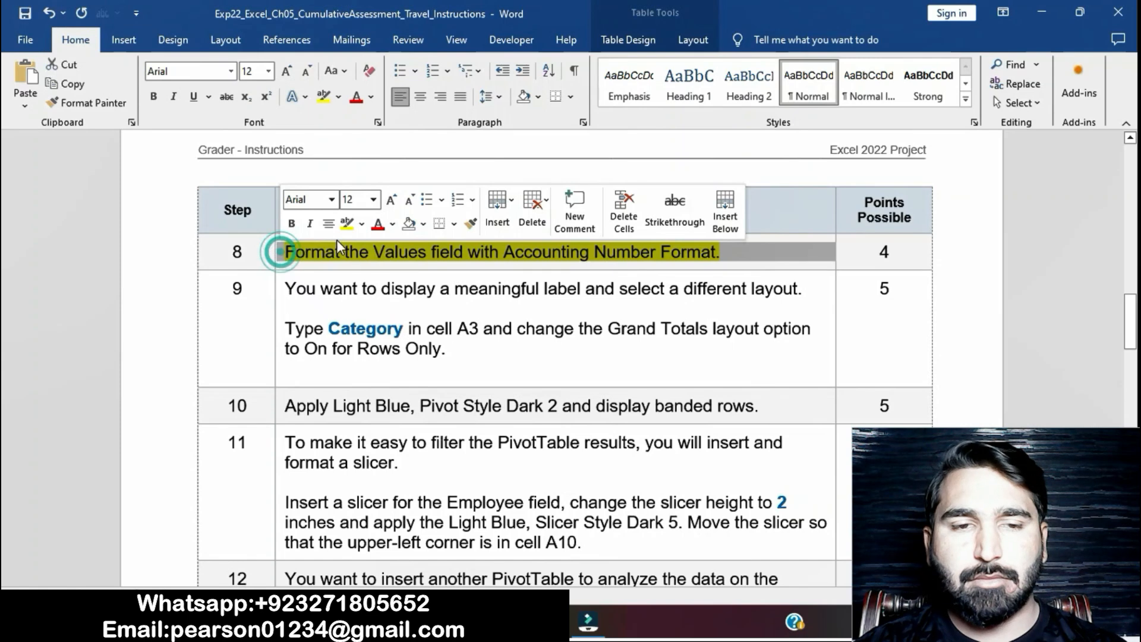
click(346, 232)
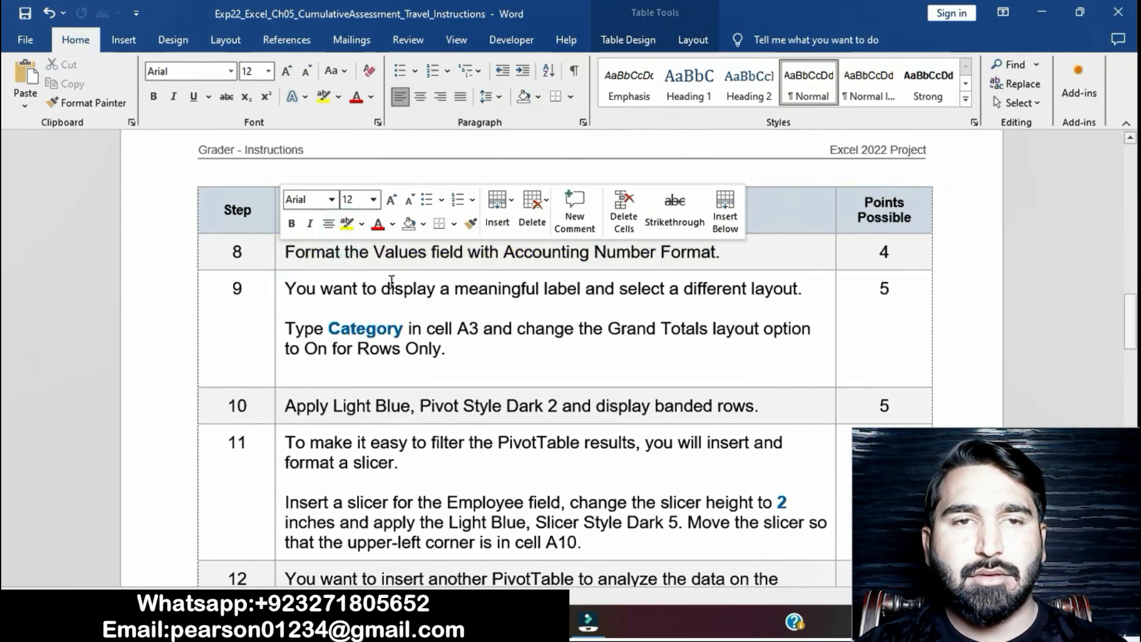
click(405, 309)
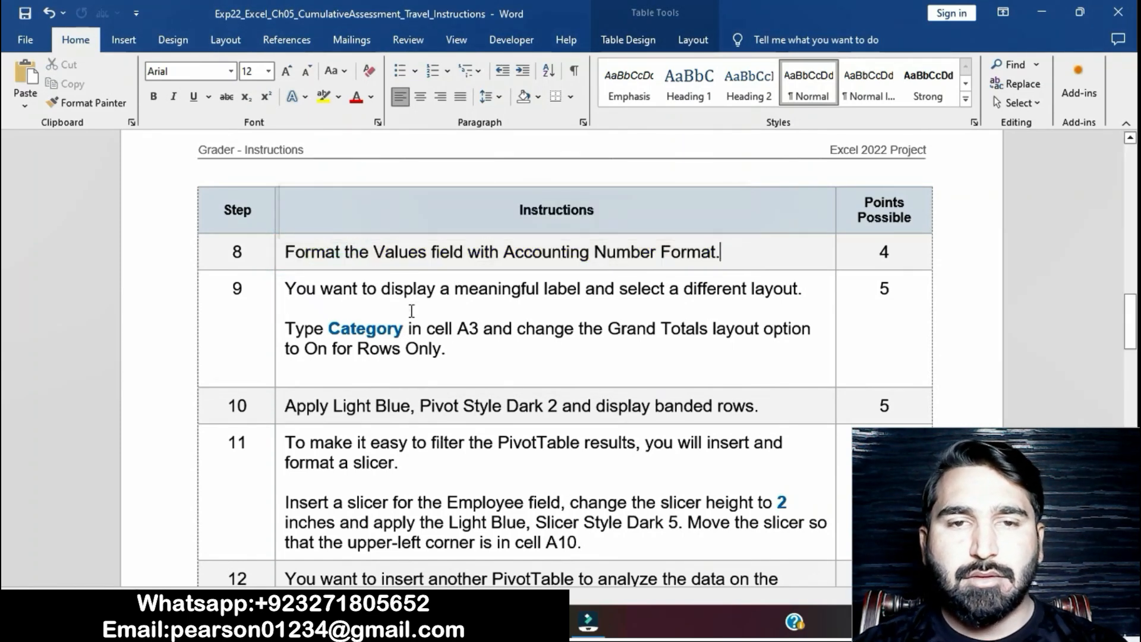
- Highlight the step 9 instruction text in yellow and copy the word Category from it
click(280, 291)
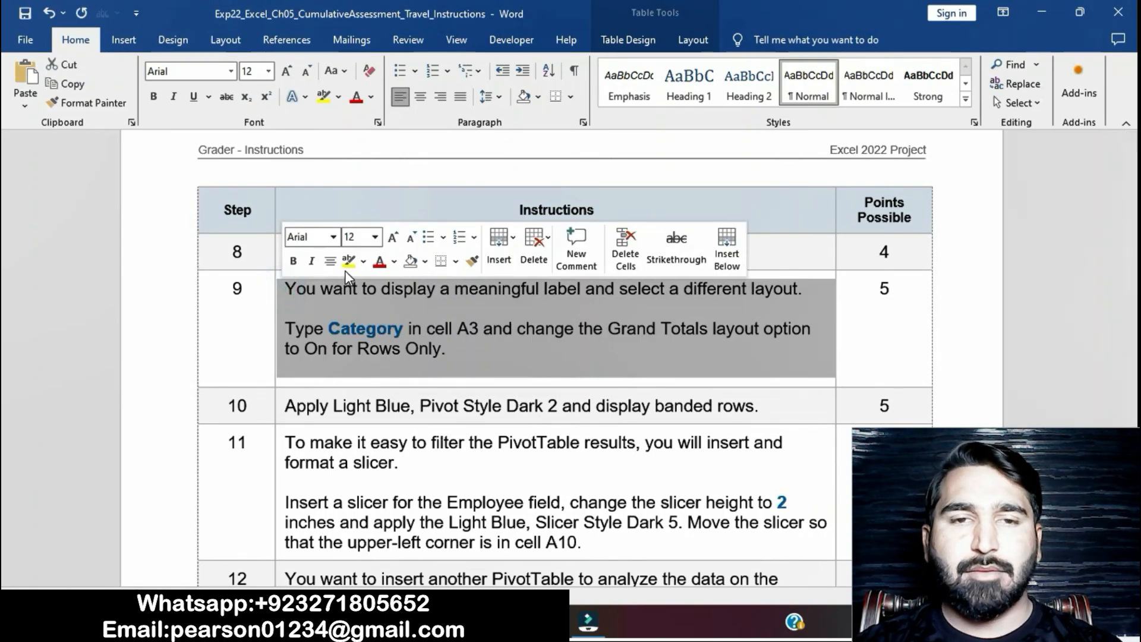
click(345, 269)
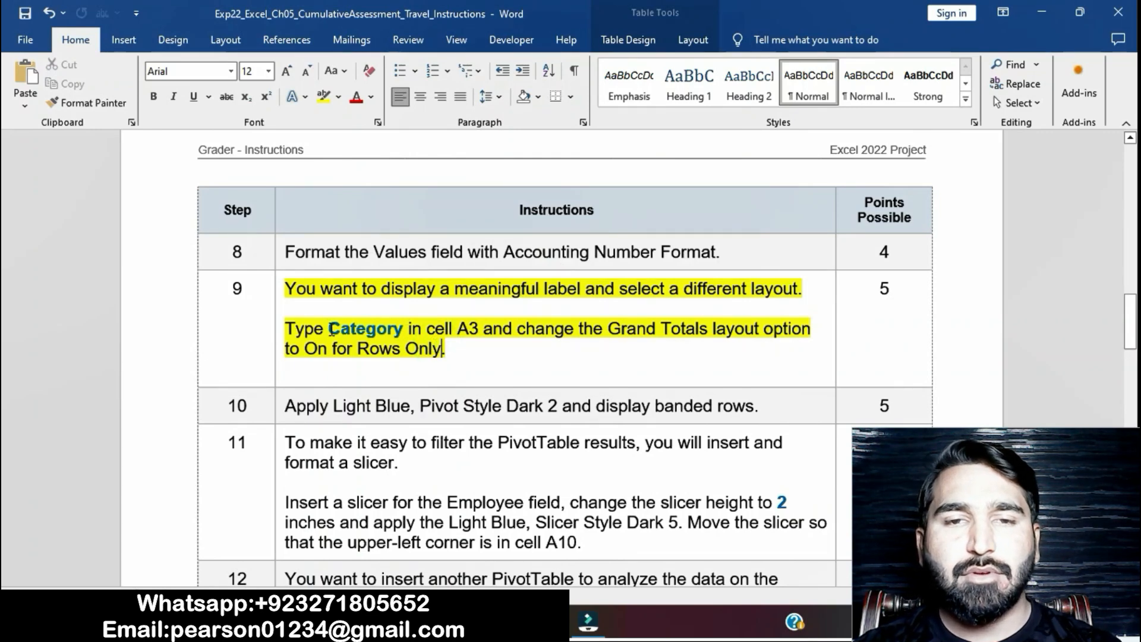
drag(325, 329, 396, 329)
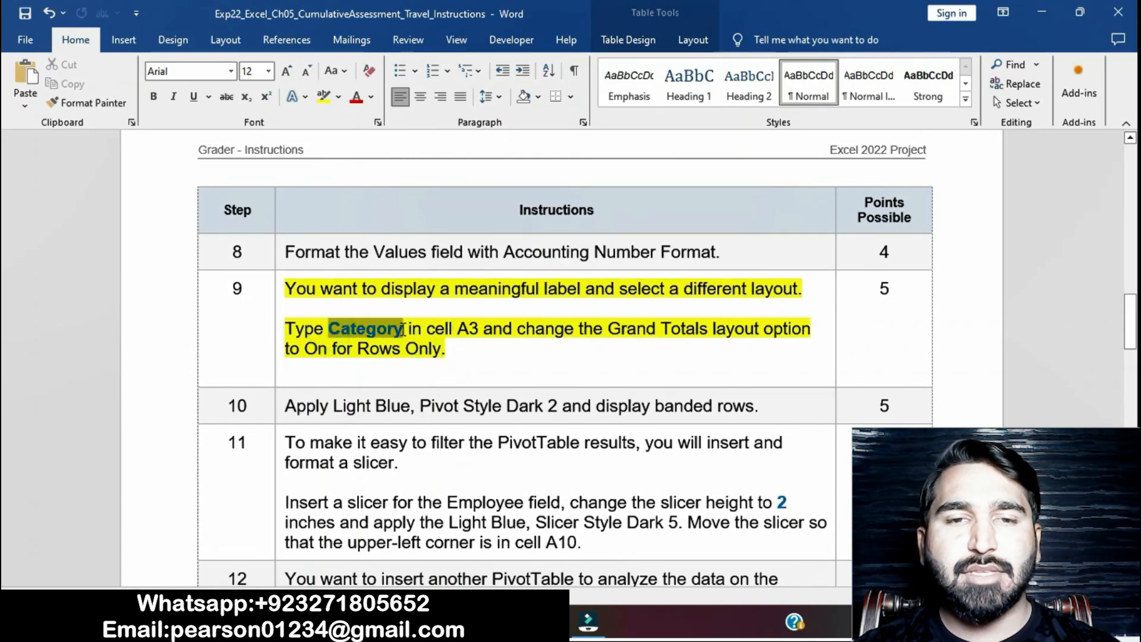
key(ctrl+c)
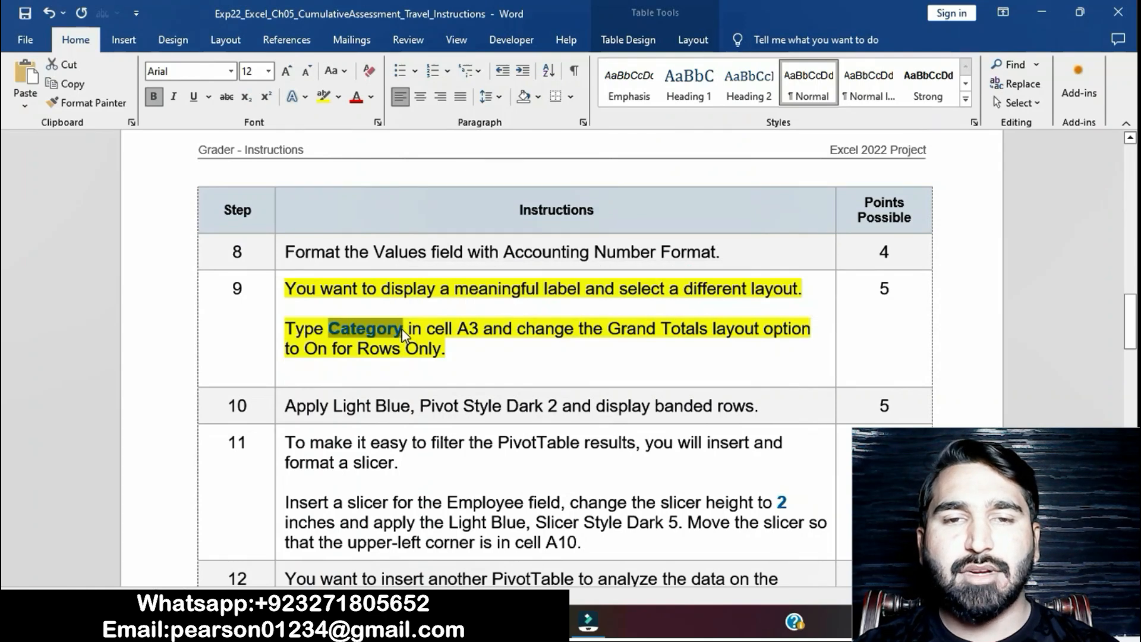
- In Excel, replace the PivotTable's row heading in cell A3 with Category
key(alt+Tab)
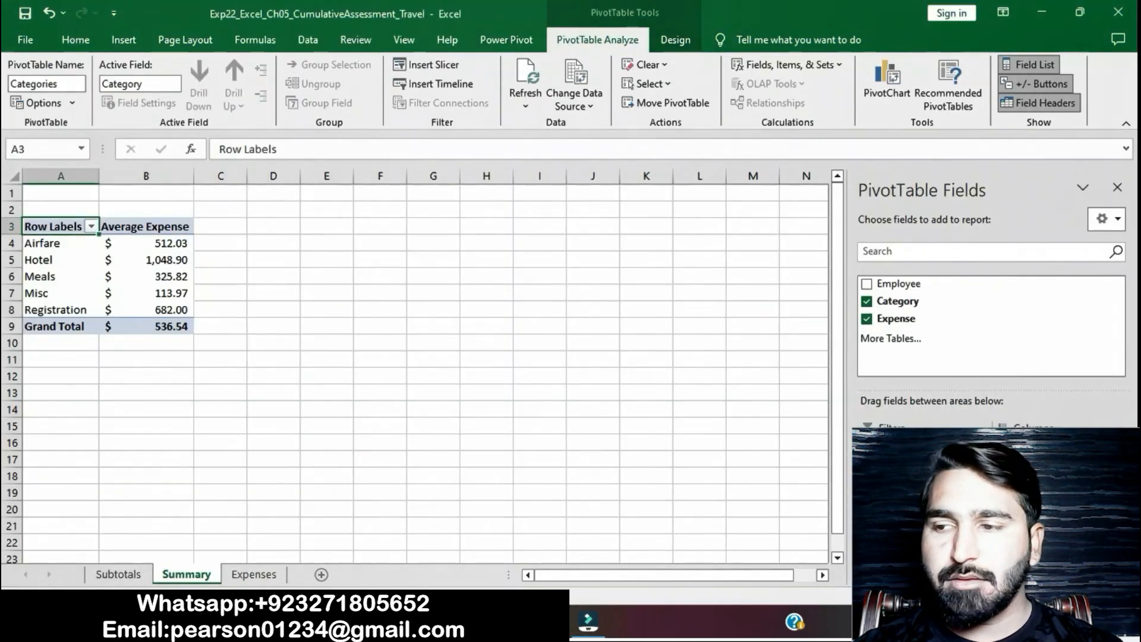
click(293, 146)
key(BackSpace)
key(BackSpace)
key(BackSpace)
key(BackSpace)
key(BackSpace)
key(BackSpace)
key(BackSpace)
text(Category)
key(Return)
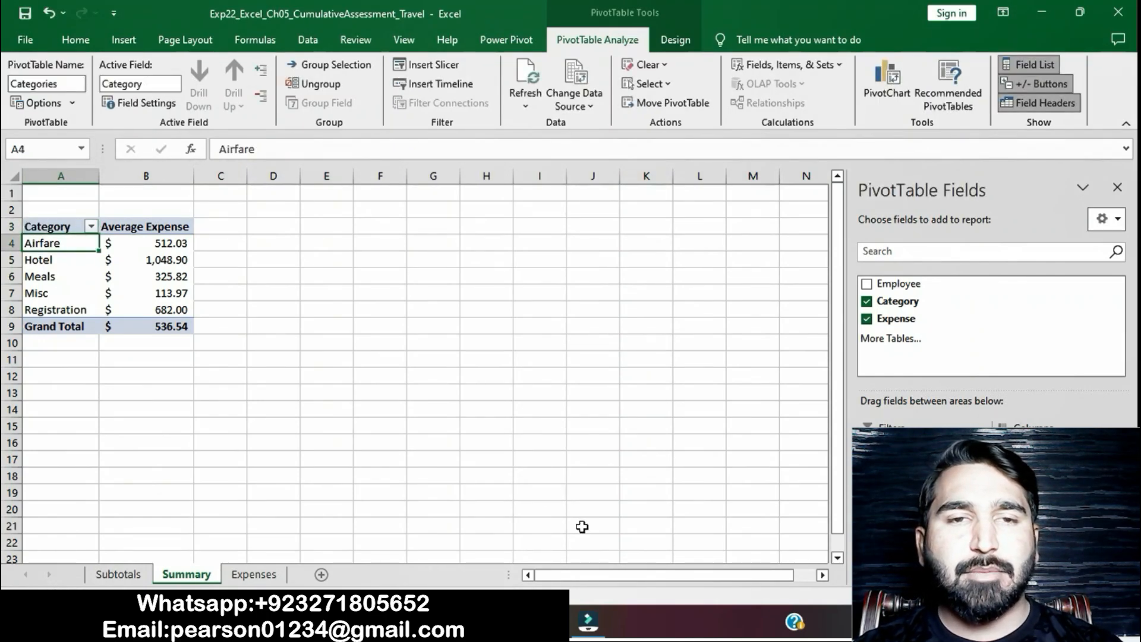
- Select the Grand Totals wording in step 9 of the Word instructions, and in Excel set the Categories PivotTable's Grand Totals to On for Rows Only
key(alt+Tab)
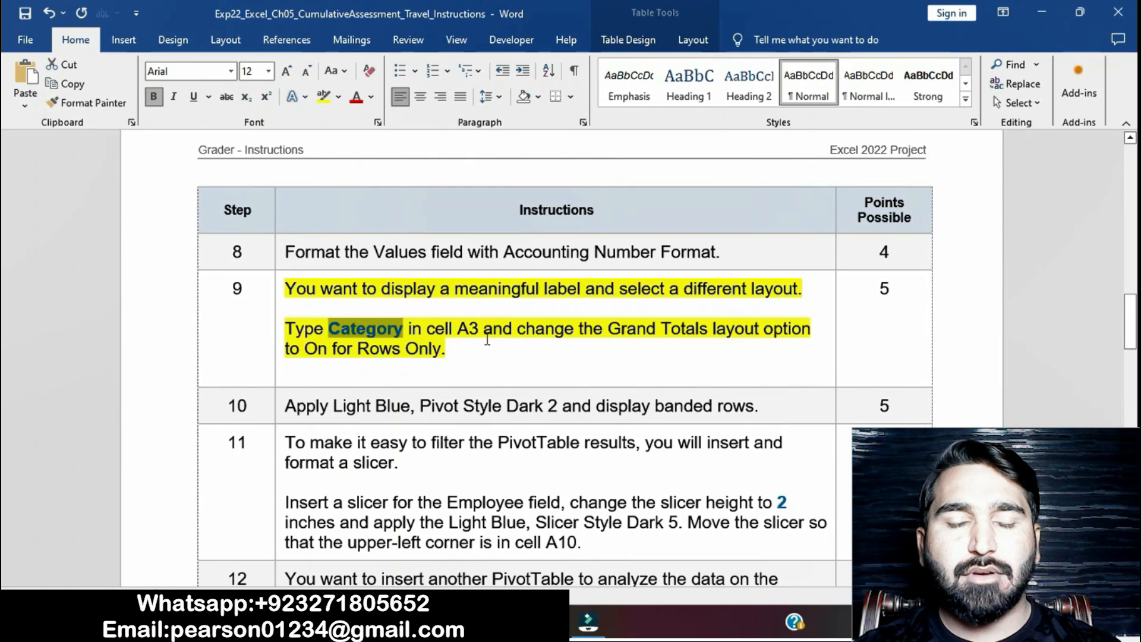
drag(521, 329, 470, 352)
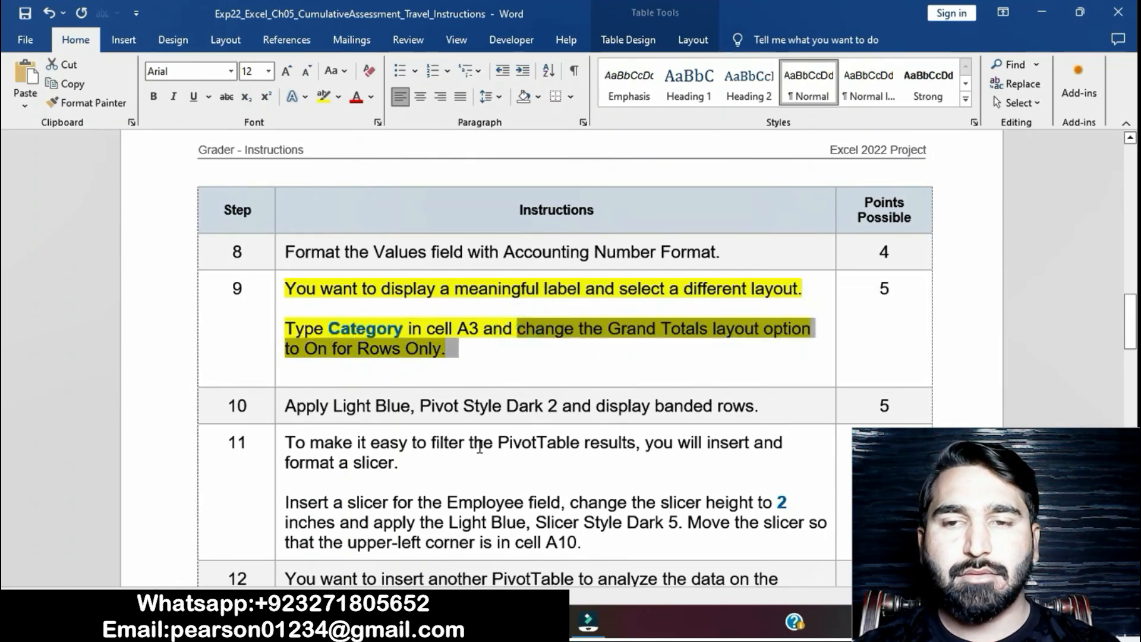
key(alt+Tab)
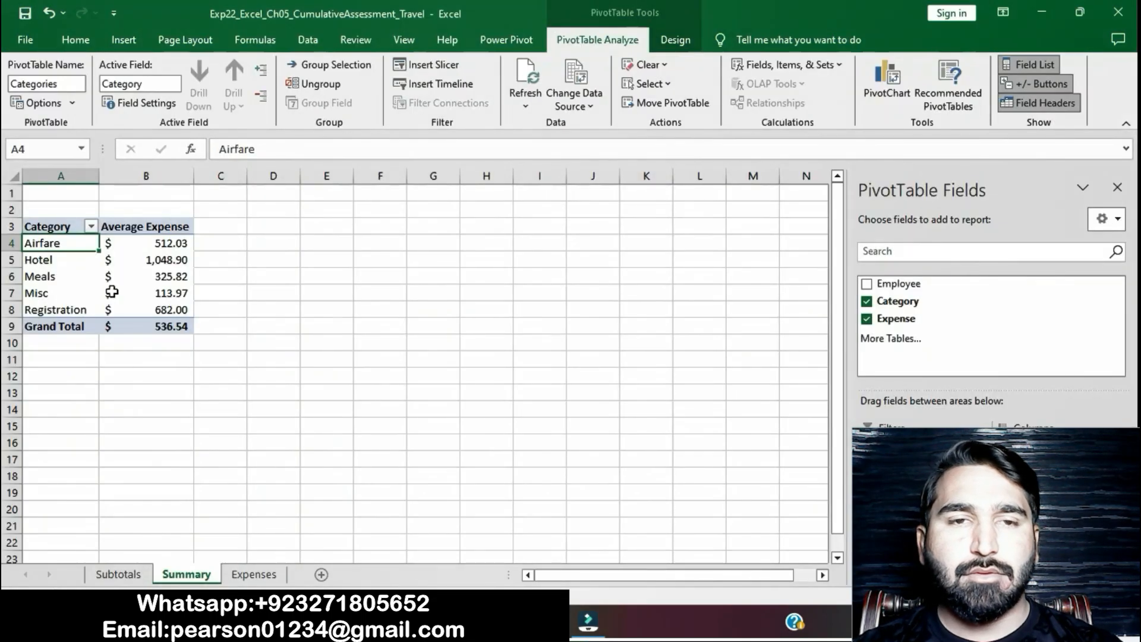
click(68, 328)
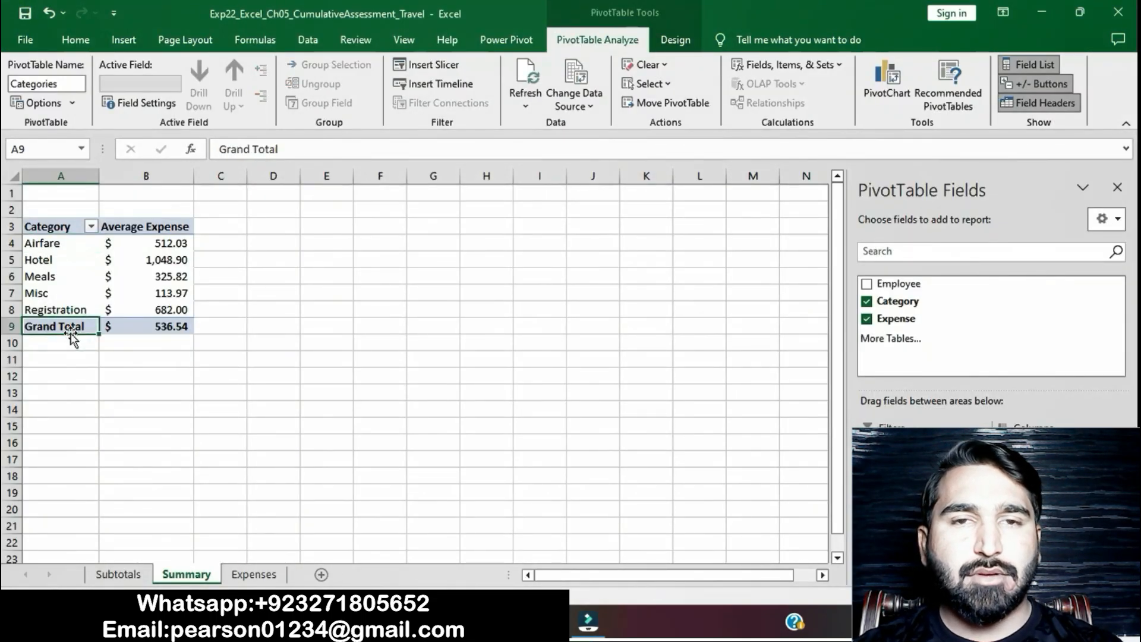
click(75, 108)
click(75, 108)
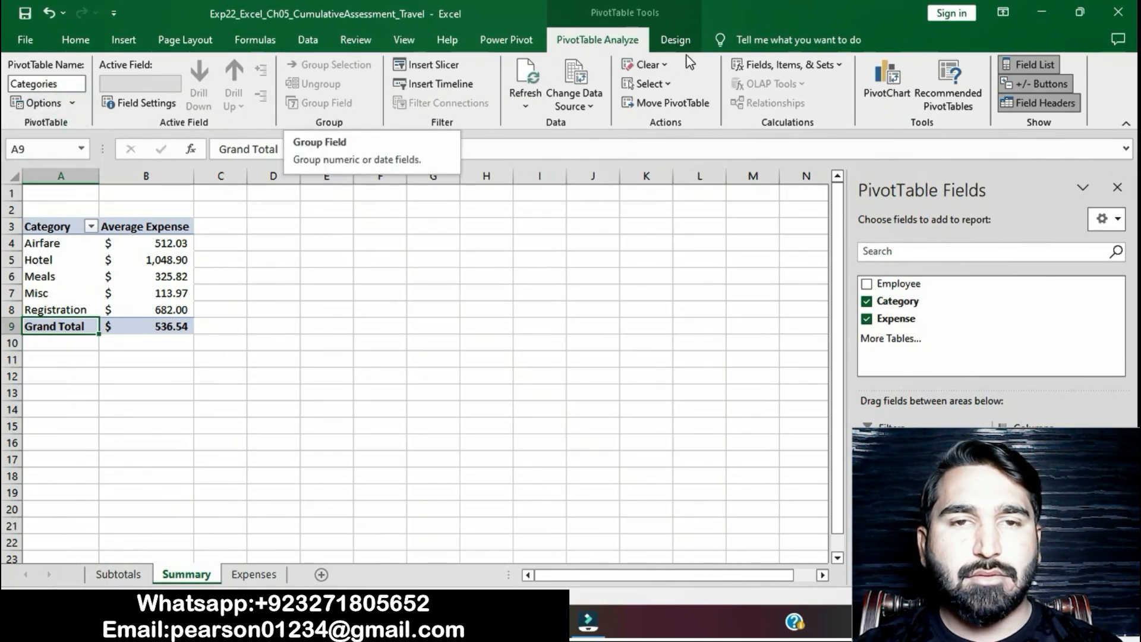
click(675, 39)
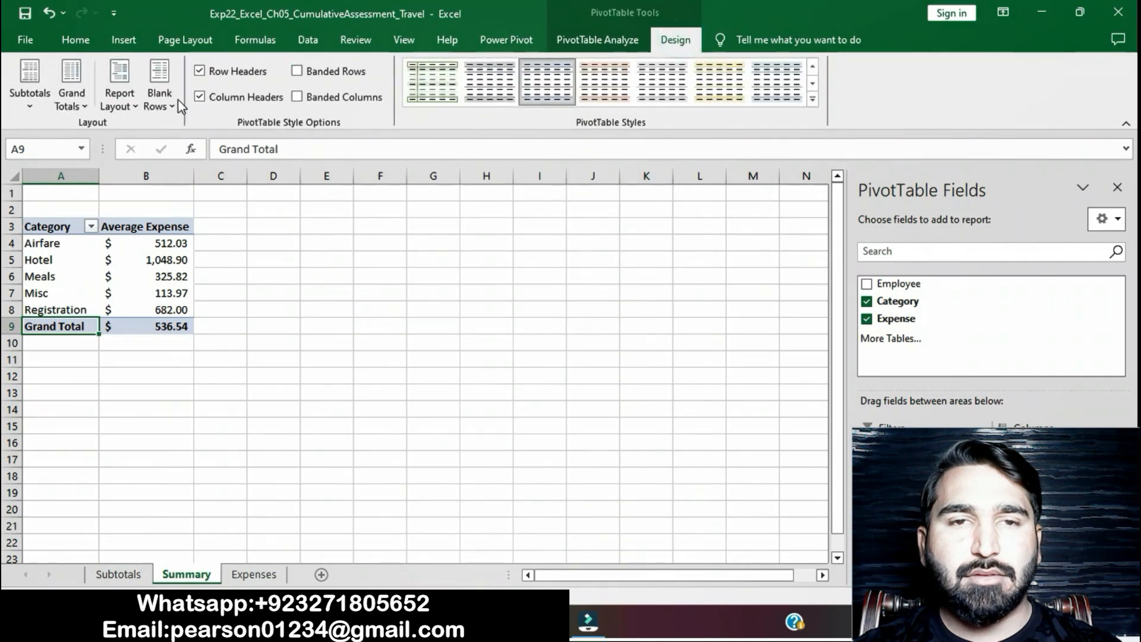
click(90, 103)
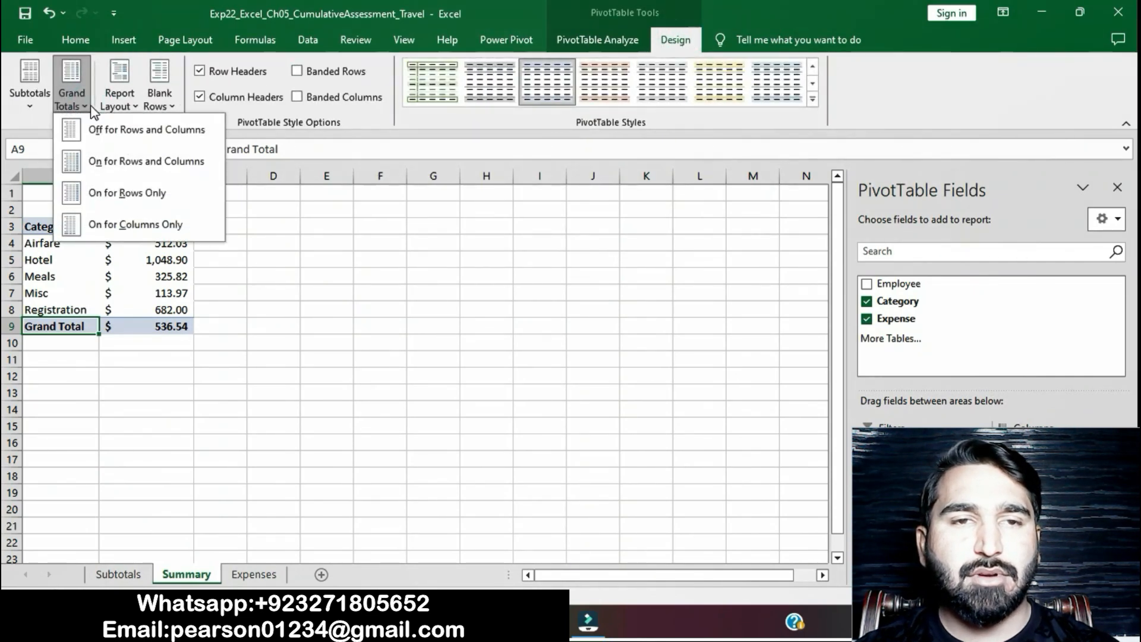
click(113, 196)
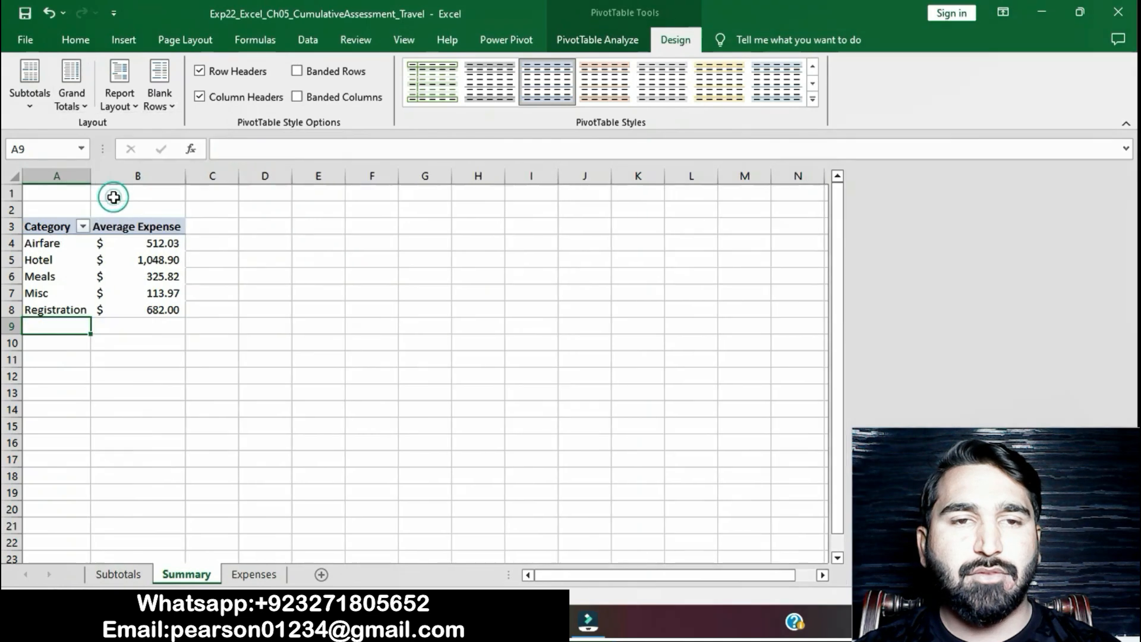
click(431, 311)
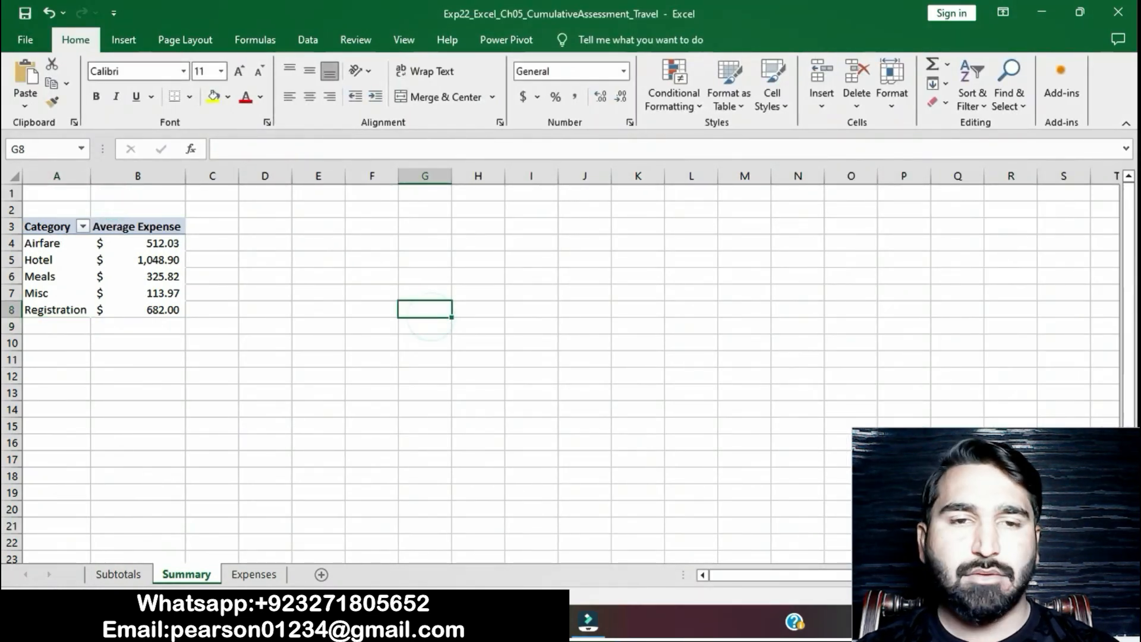
- Return to the Word instructions and remove the yellow highlight from the step 9 text
key(alt+Tab)
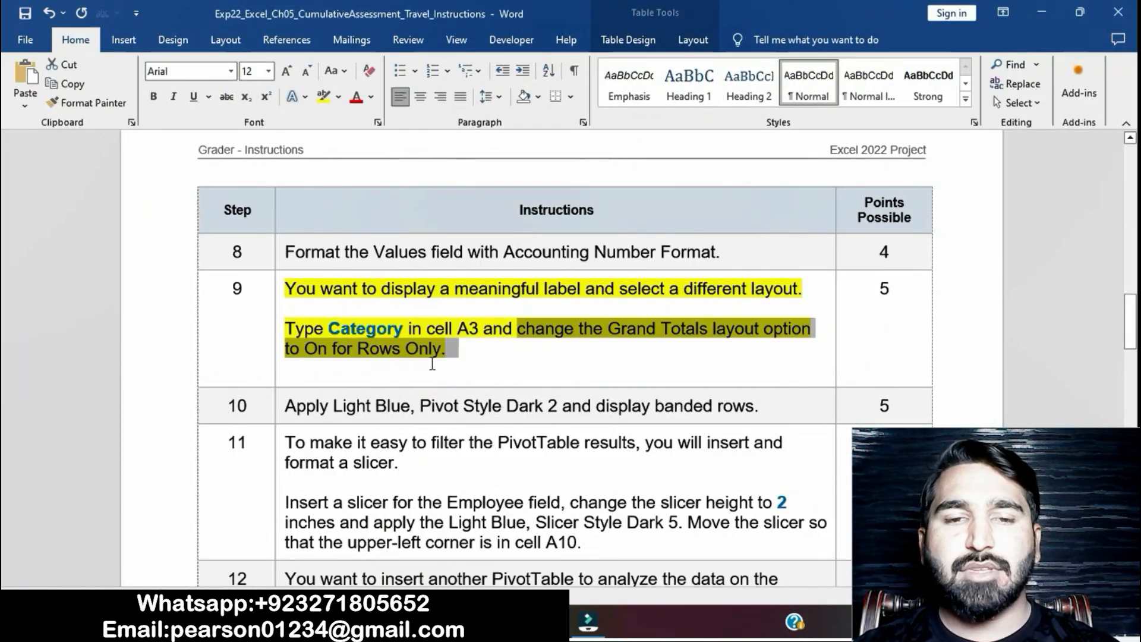
click(432, 364)
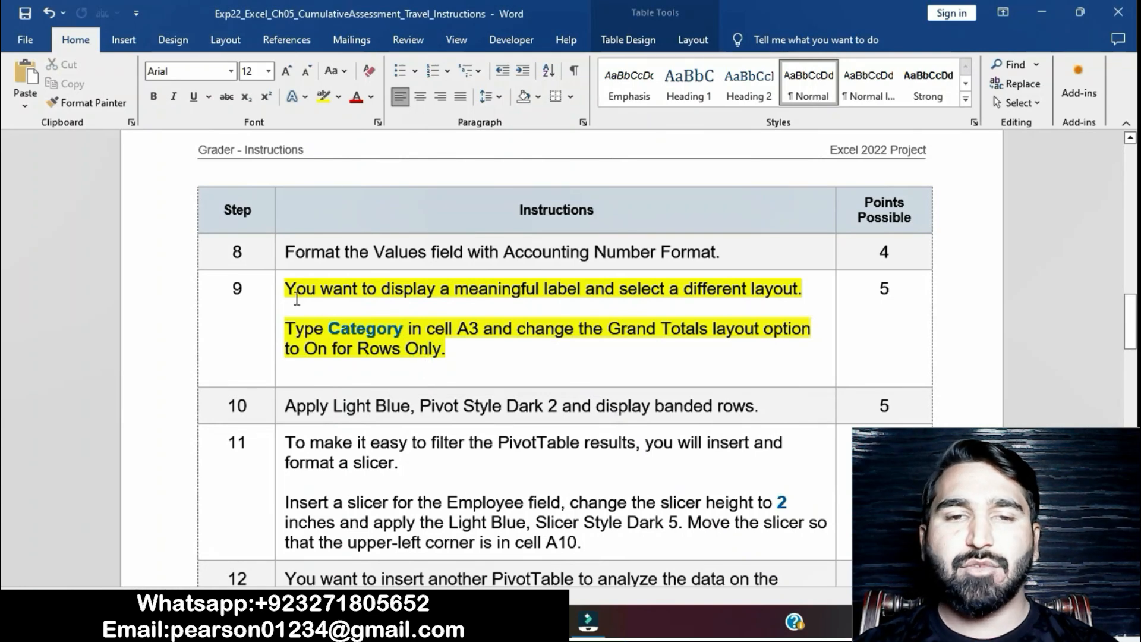
click(278, 290)
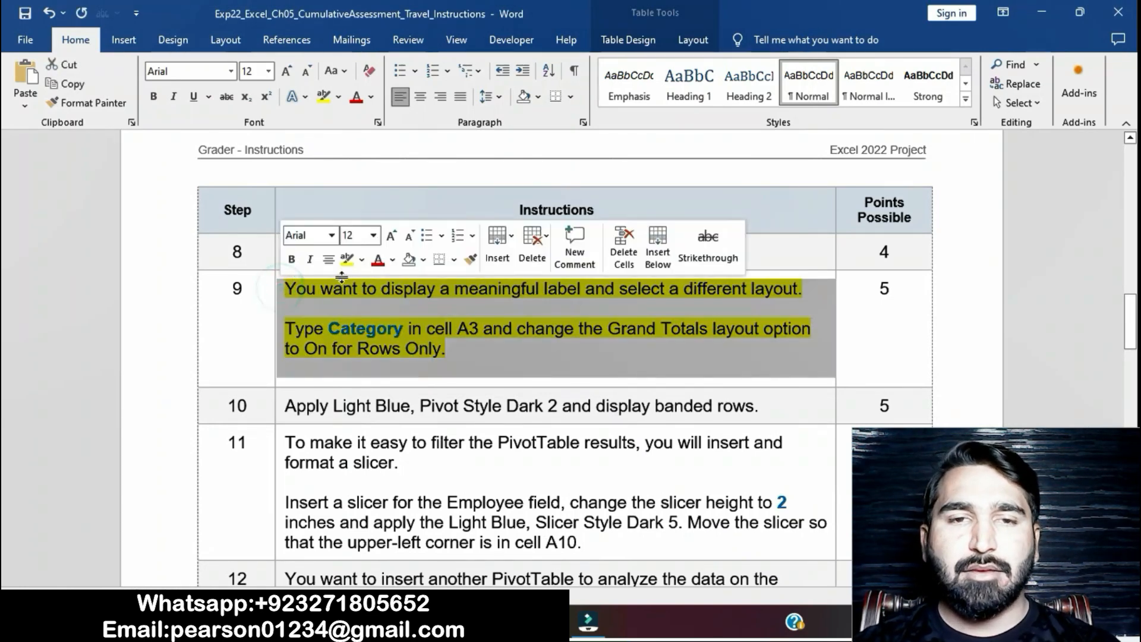
click(347, 260)
click(439, 405)
- Highlight the step 10 instruction in yellow and select its wording about Light Blue, Pivot Style Dark 2
scroll(443, 405, down, 2)
scroll(443, 404, down, 1)
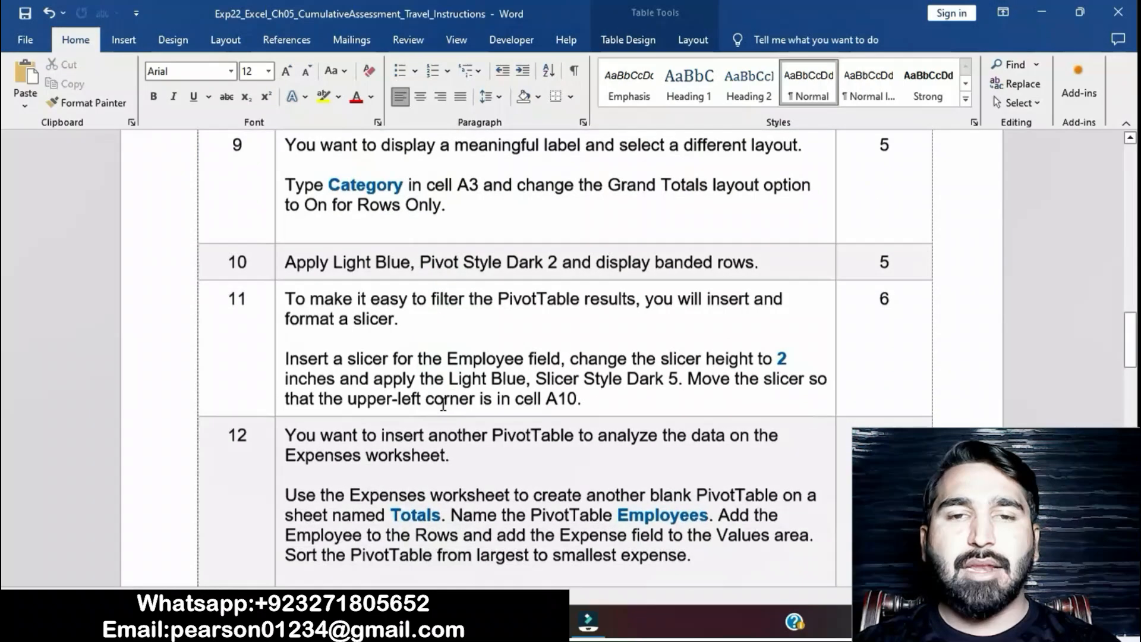
click(278, 265)
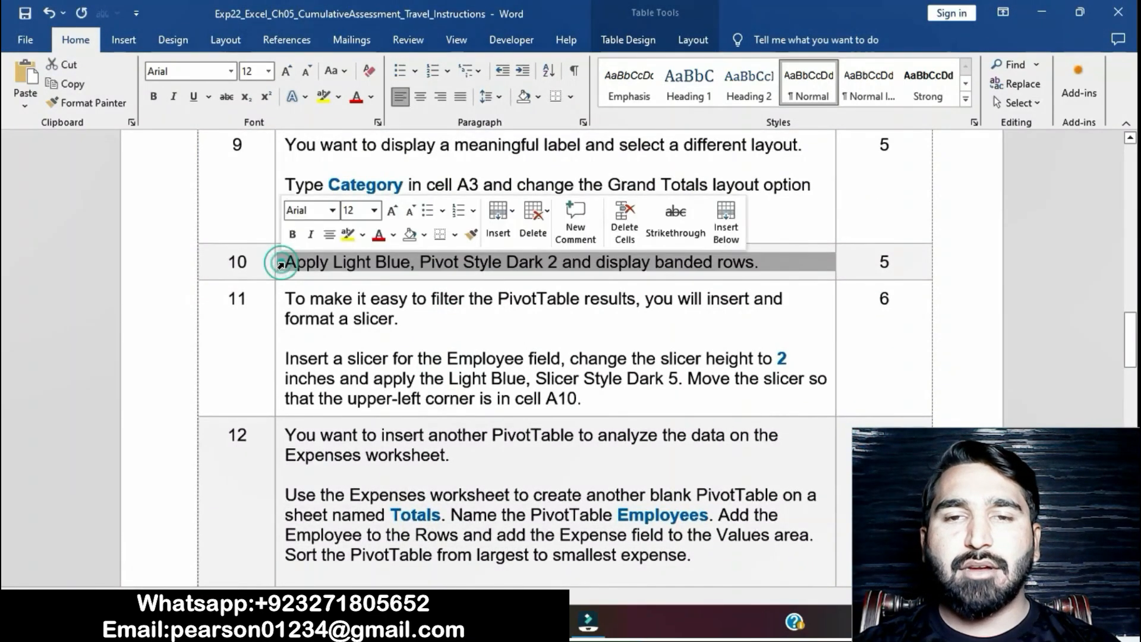
click(348, 235)
click(357, 266)
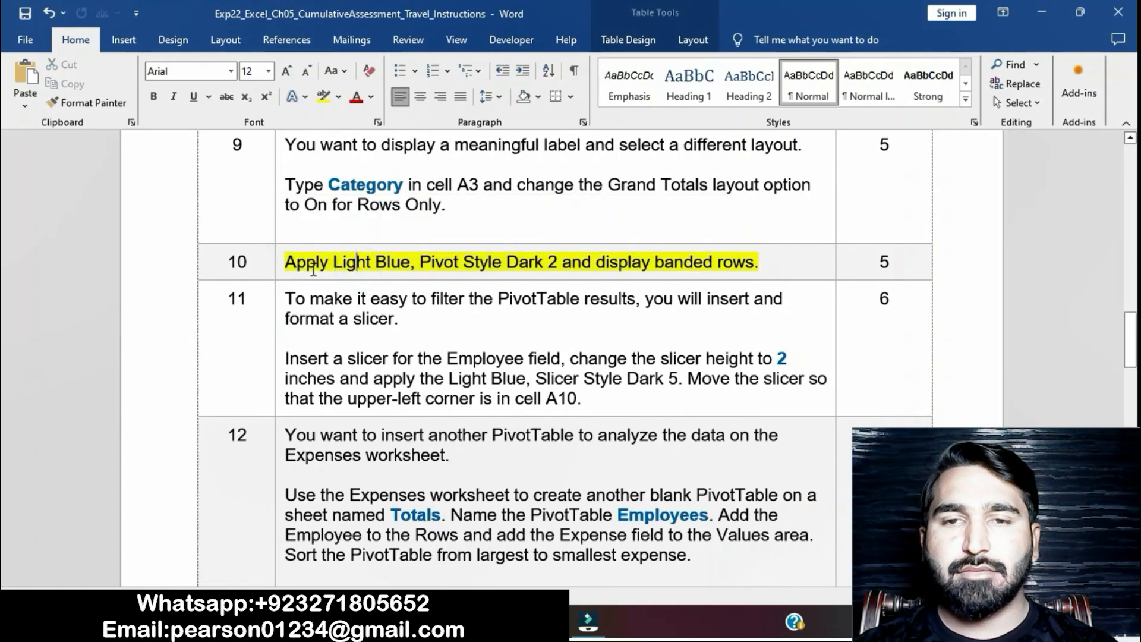
drag(336, 261, 586, 263)
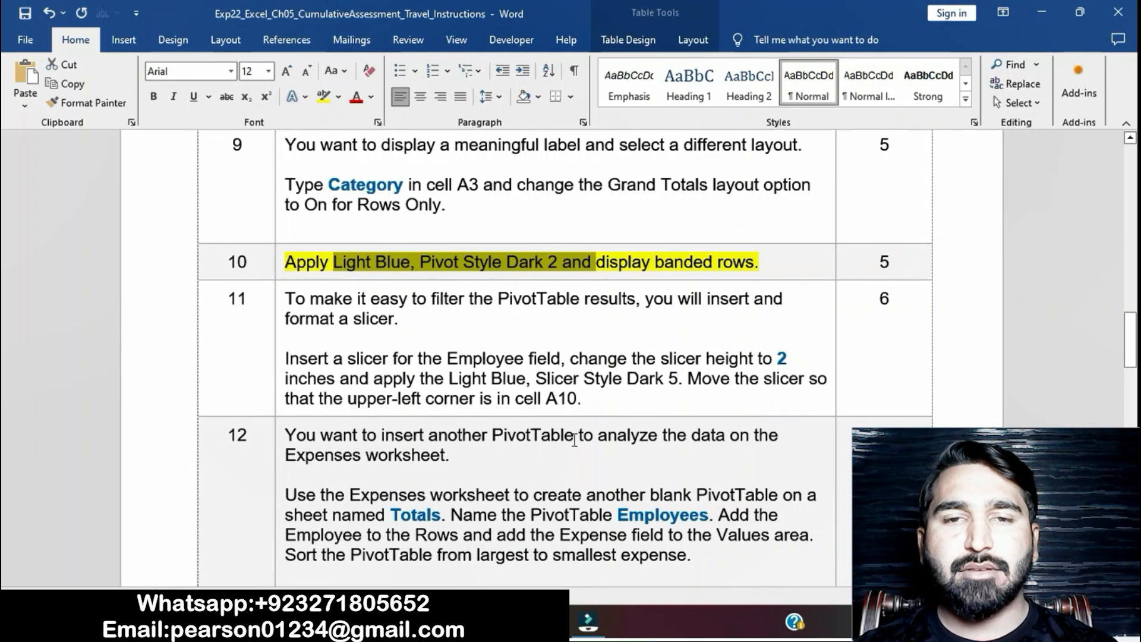
- In Excel, apply the Light Blue, Pivot Style Dark 2 style to the Categories PivotTable
click(551, 621)
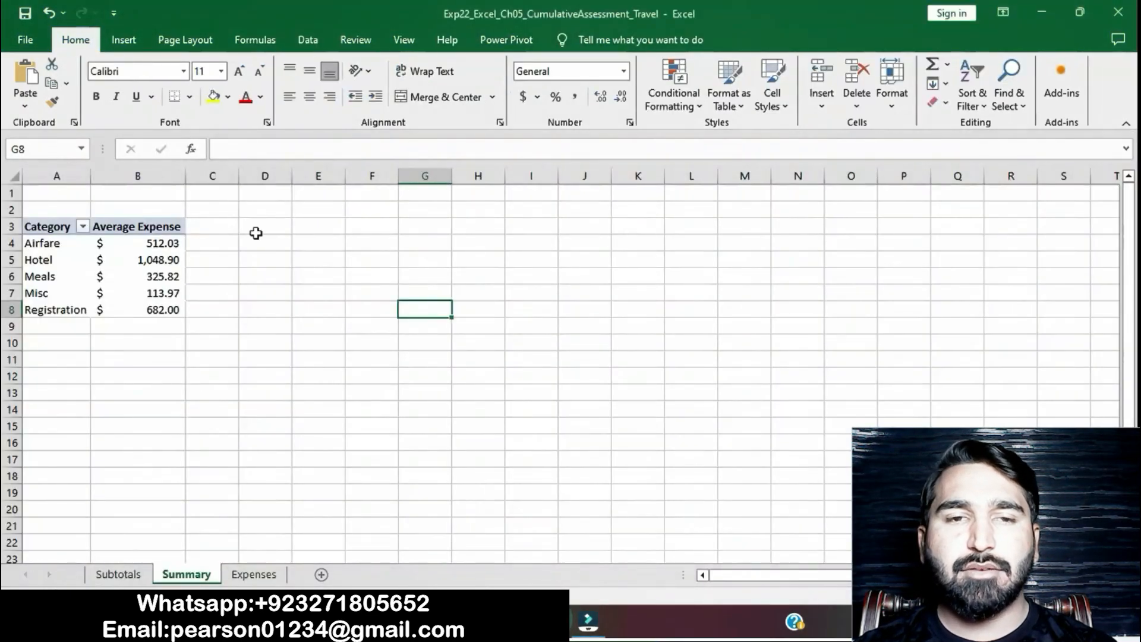
click(172, 243)
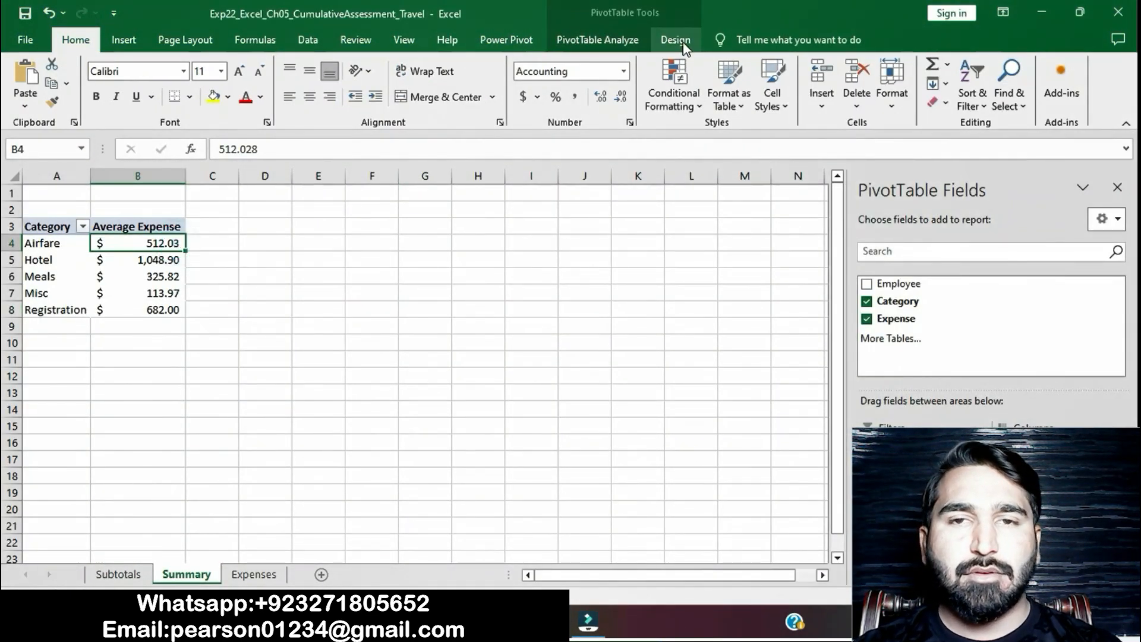
click(675, 40)
click(815, 103)
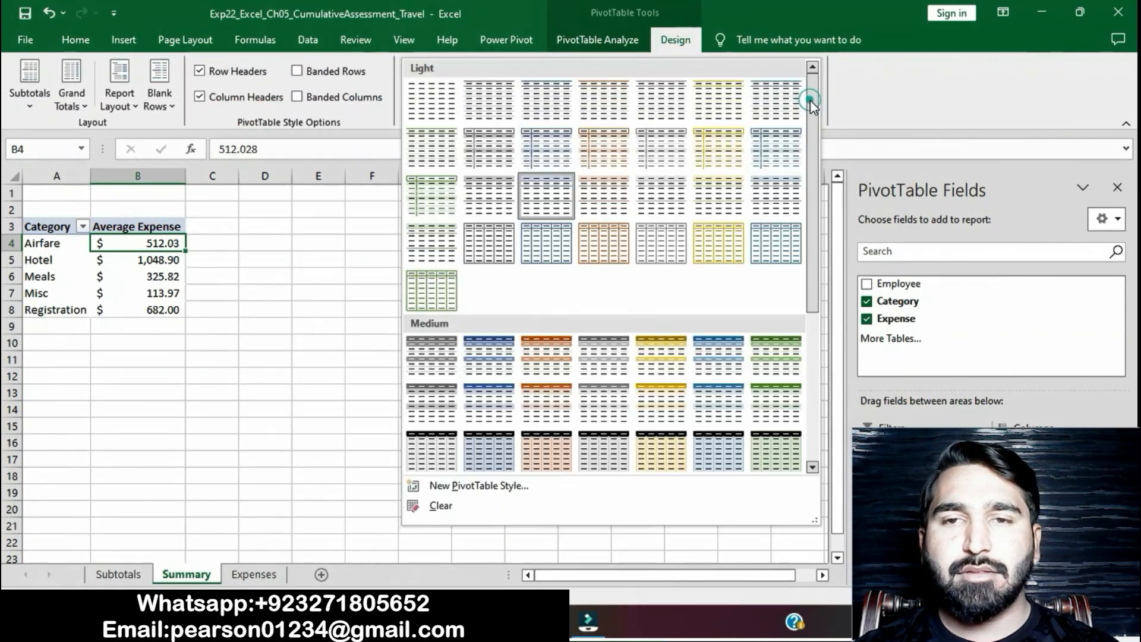
scroll(743, 291, down, 5)
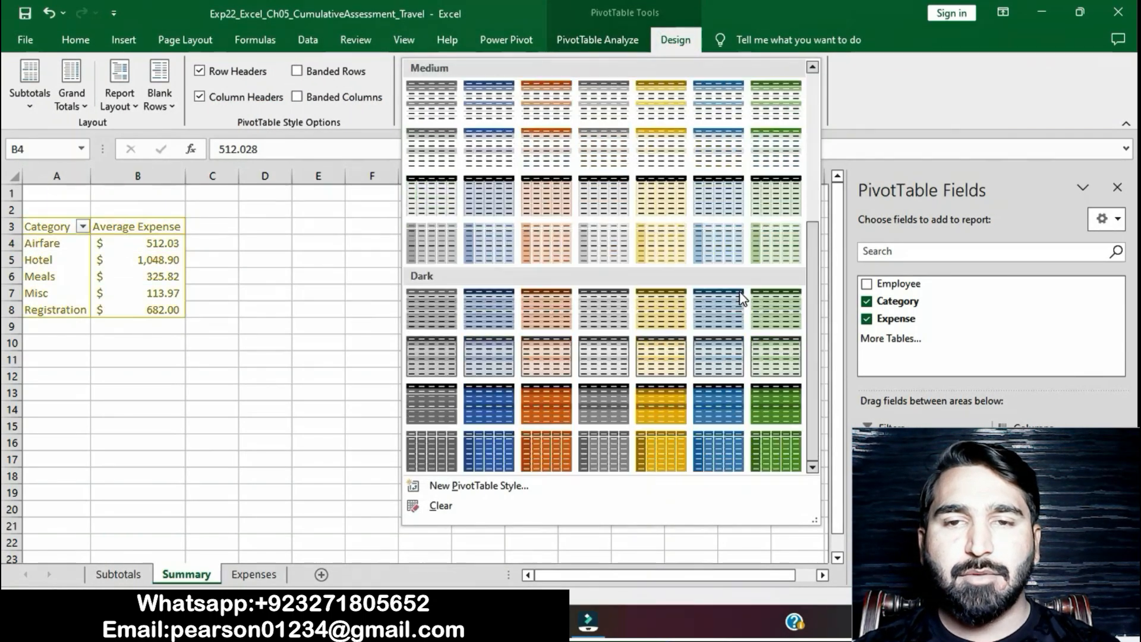
click(475, 321)
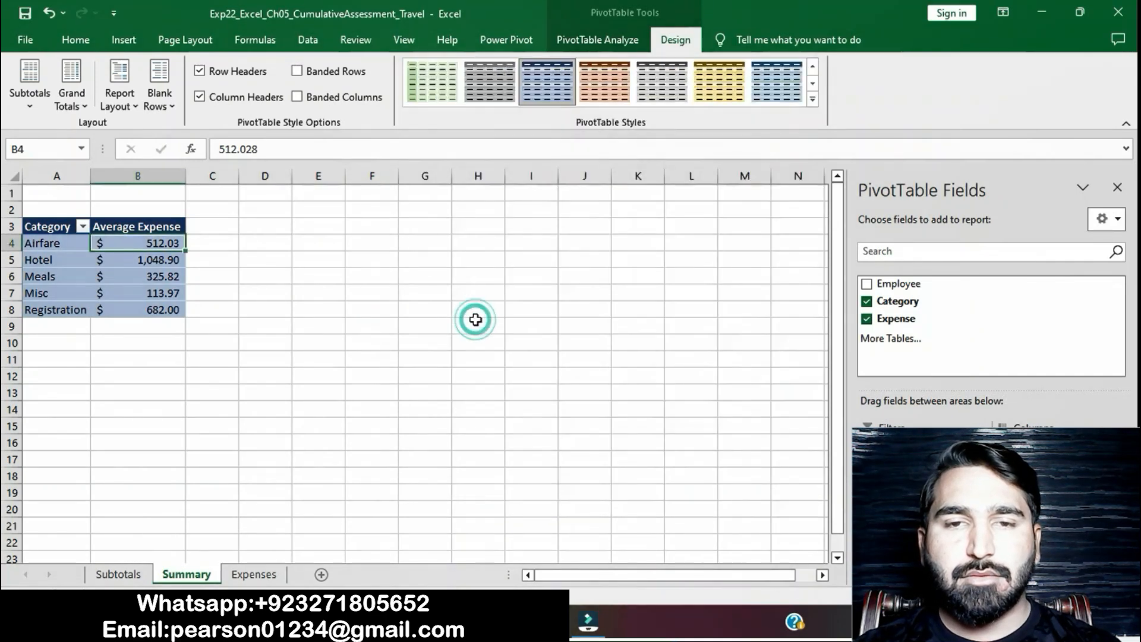
- Select the banded rows wording in step 10 of the Word instructions, and in Excel turn on Banded Rows for the Categories PivotTable
key(alt+Tab)
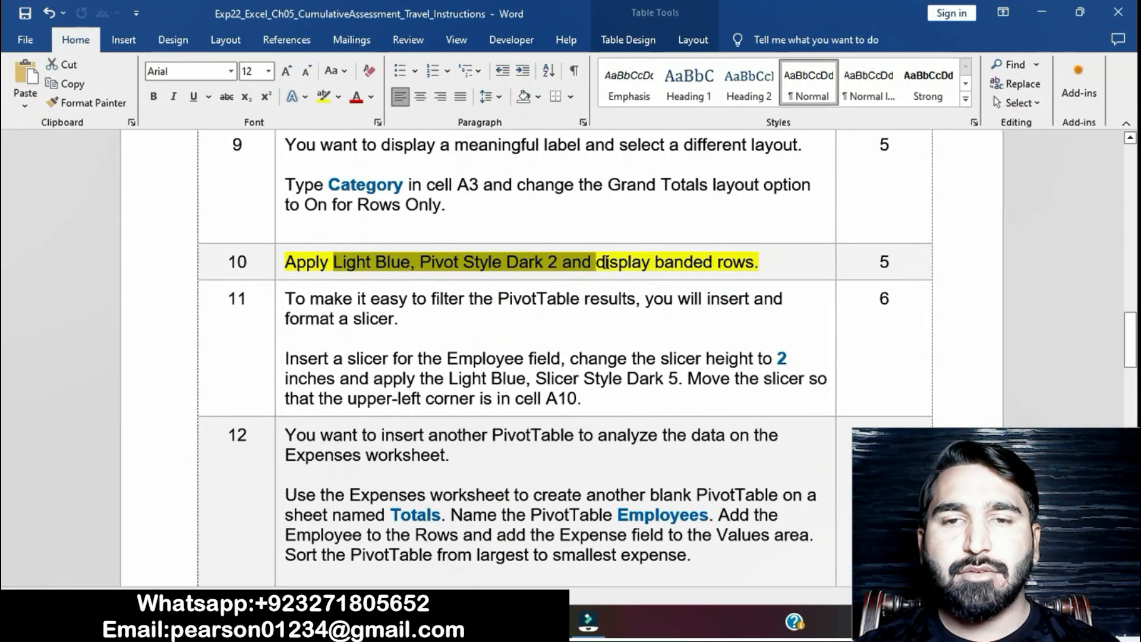
drag(597, 262, 754, 262)
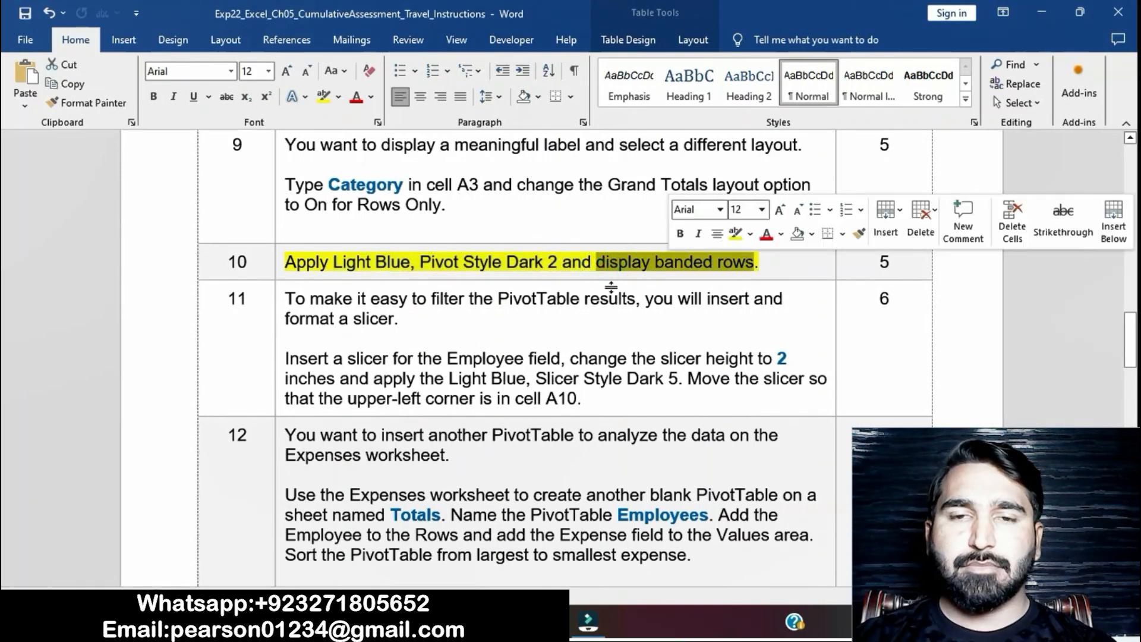
key(alt+Tab)
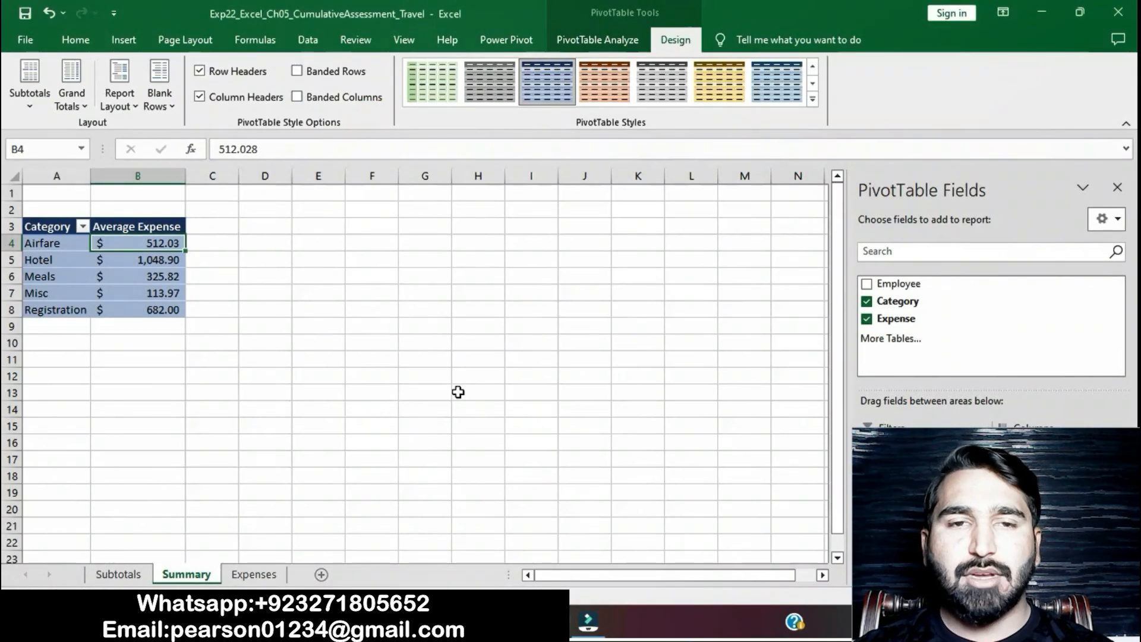
click(297, 70)
click(503, 415)
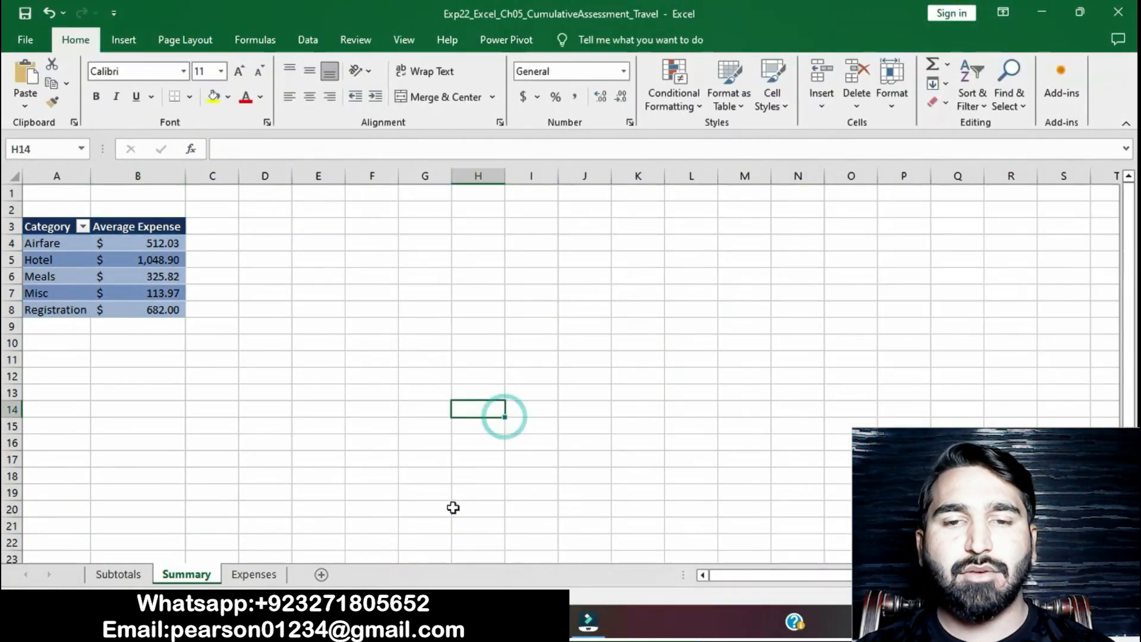
- Return to the Word instructions and remove the yellow highlight from the step 10 text
key(alt+Tab)
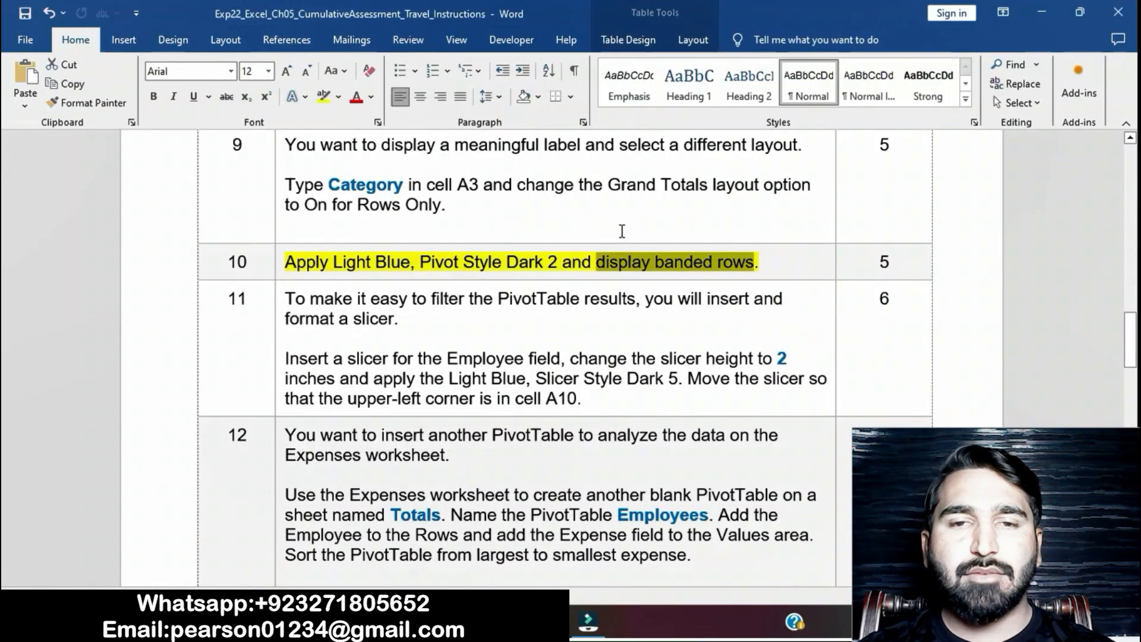
click(655, 263)
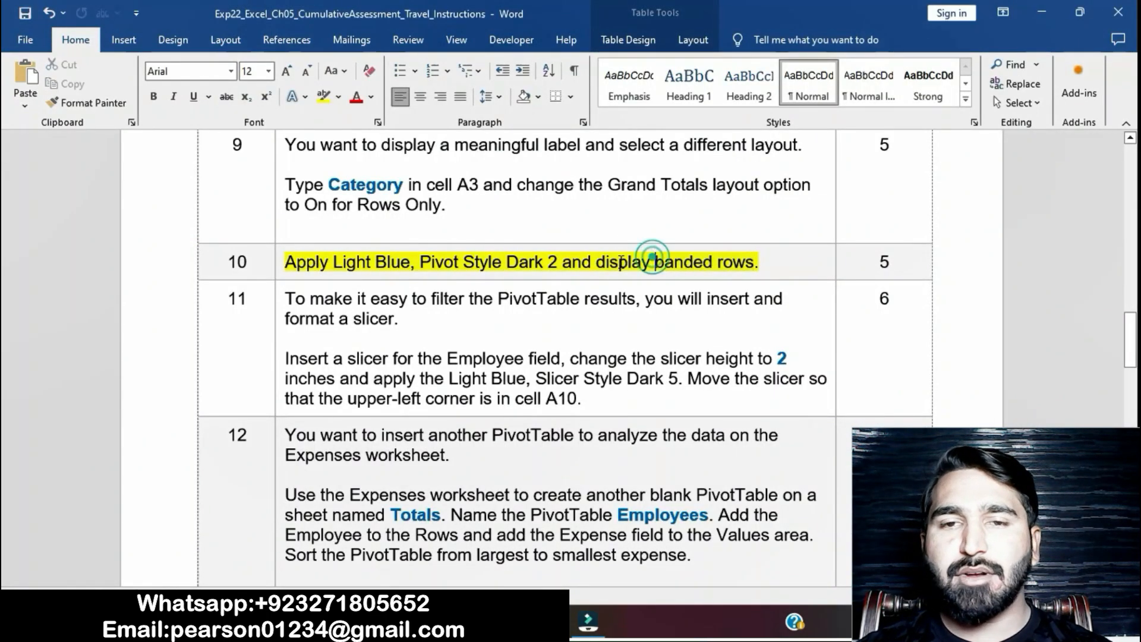
click(279, 261)
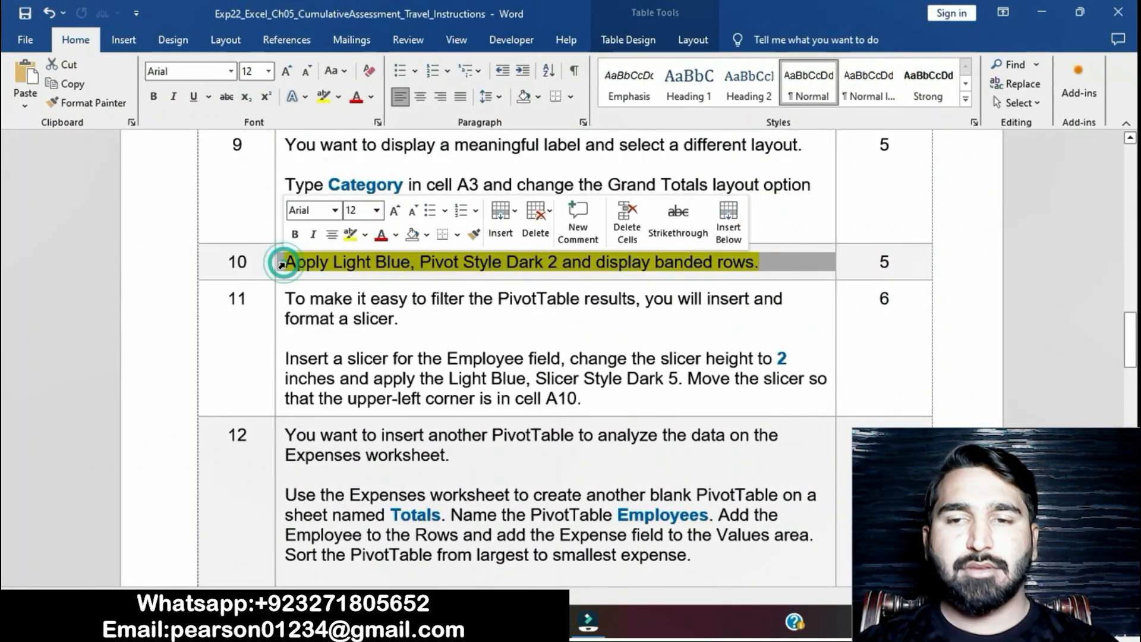
click(350, 234)
- Highlight the step 11 instruction text in yellow and select its wording about inserting a slicer for the Employee field
scroll(425, 369, down, 3)
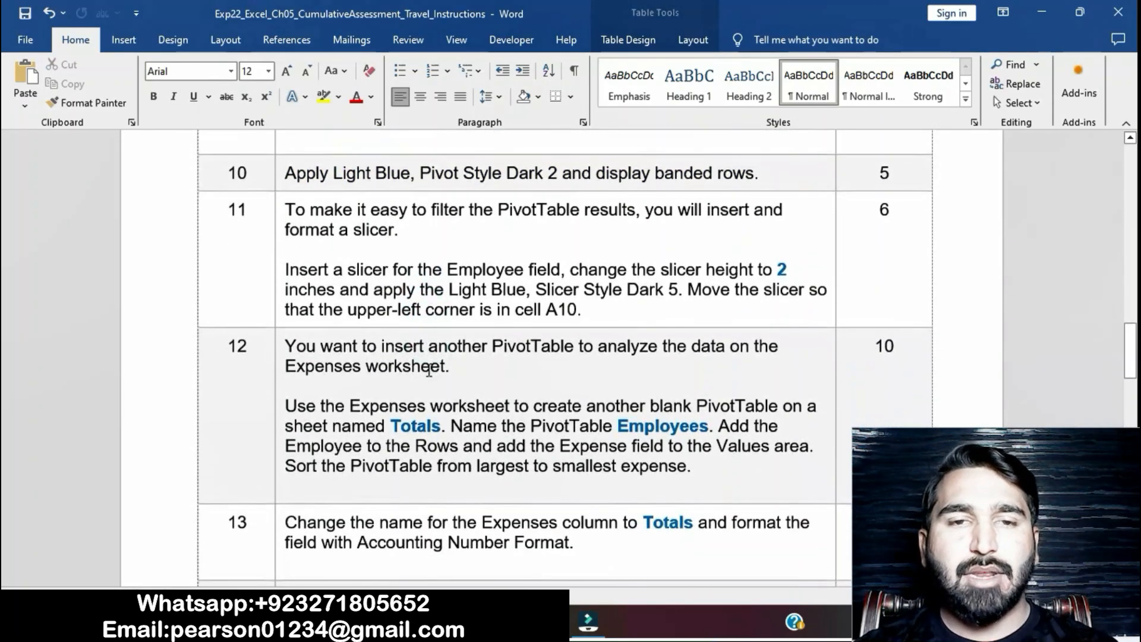
click(275, 206)
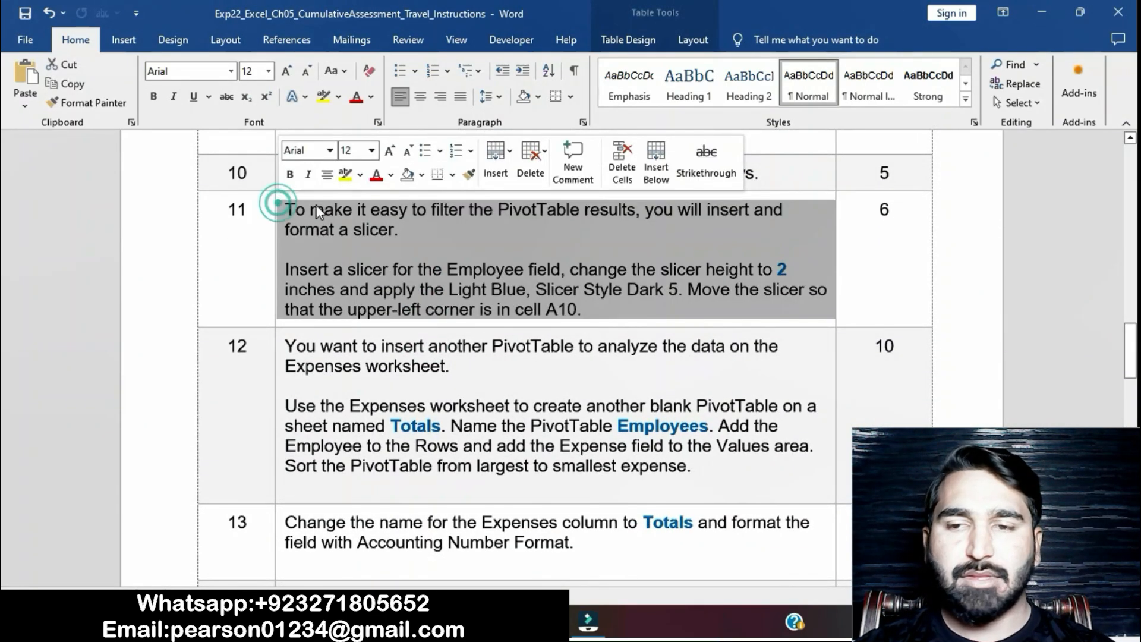
click(345, 176)
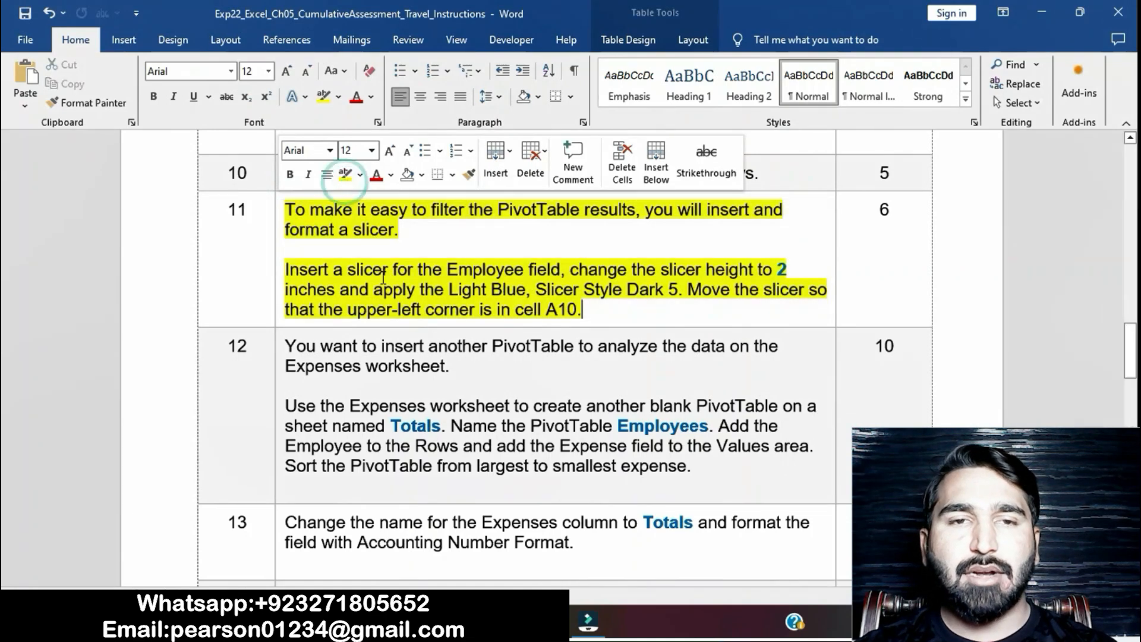
click(380, 273)
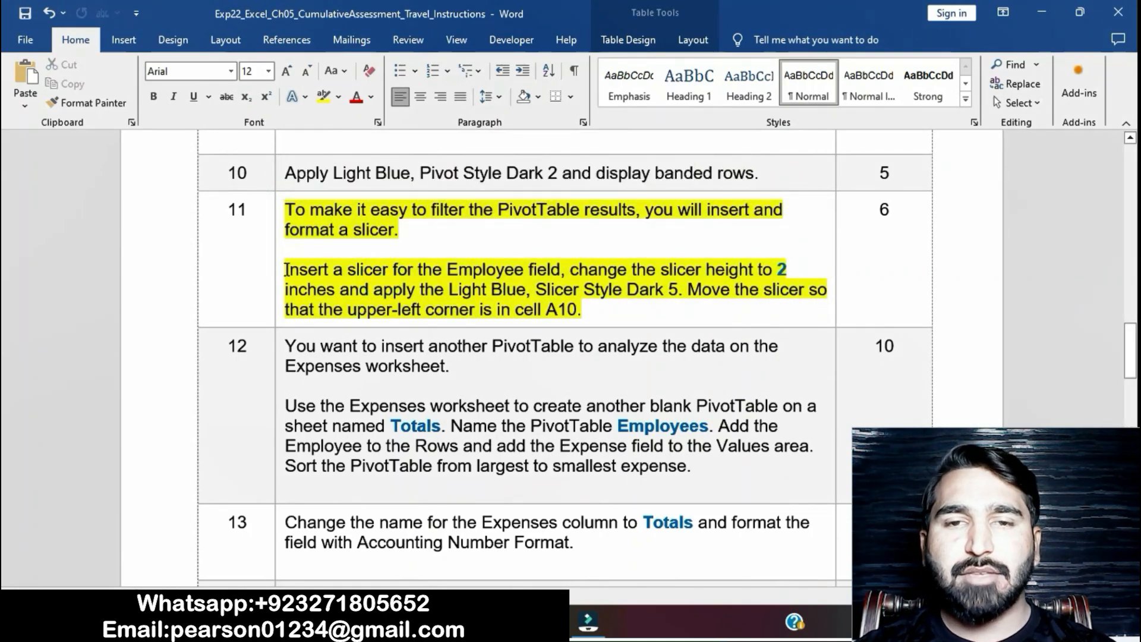
drag(286, 269, 549, 267)
- Switch to Excel and insert a slicer for the Employee field of the Categories PivotTable on the Summary sheet
key(alt+Tab)
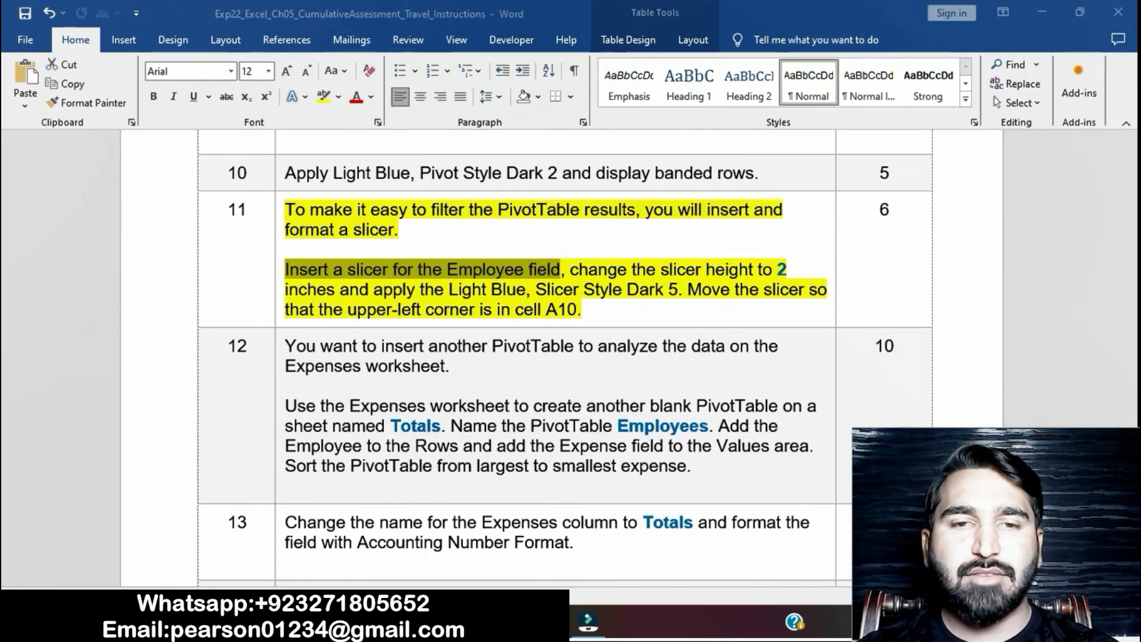
click(158, 245)
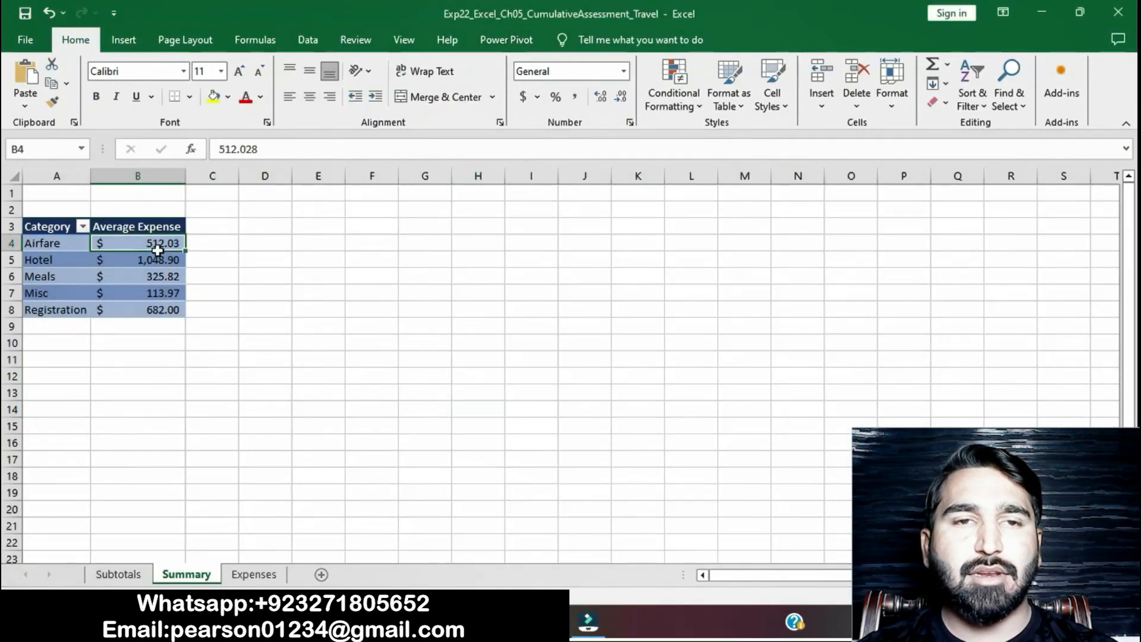
click(621, 38)
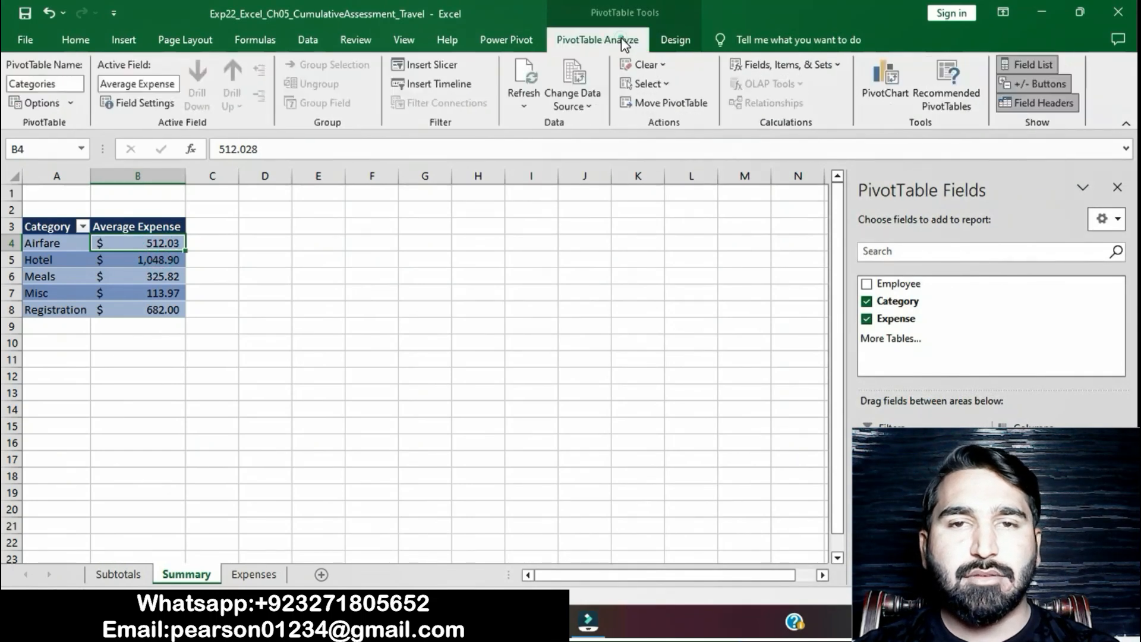
click(436, 65)
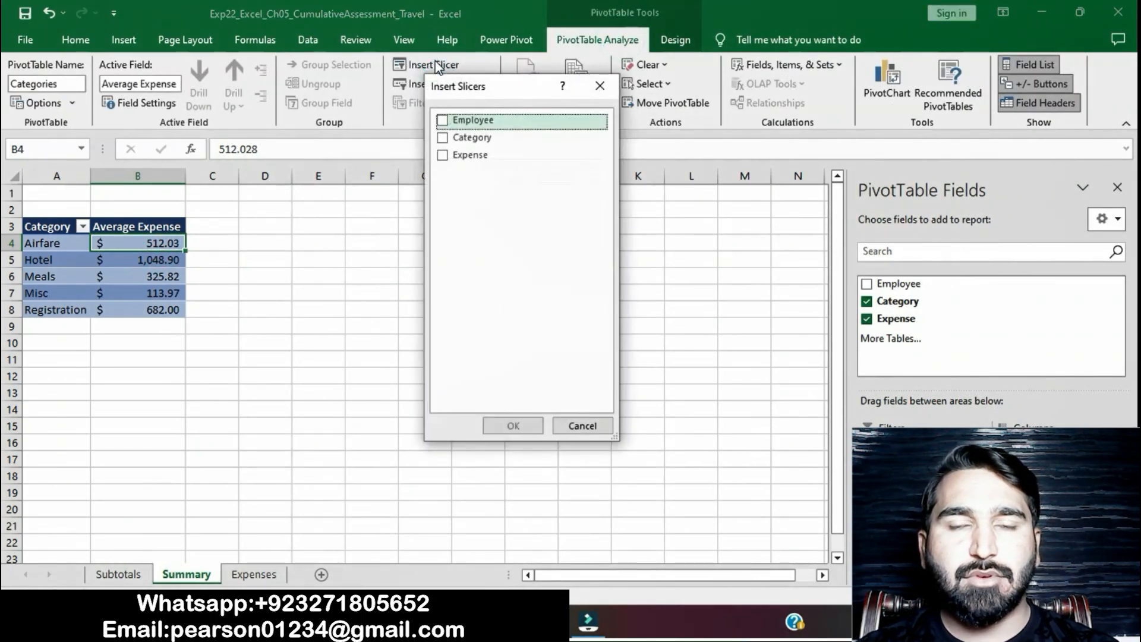
click(445, 122)
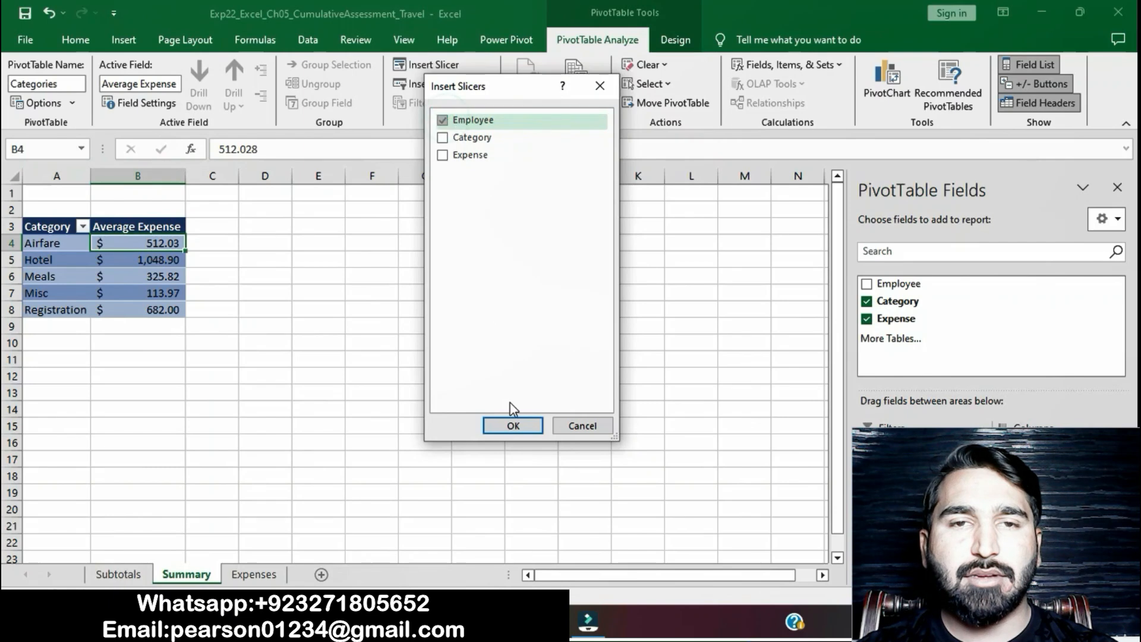
click(513, 425)
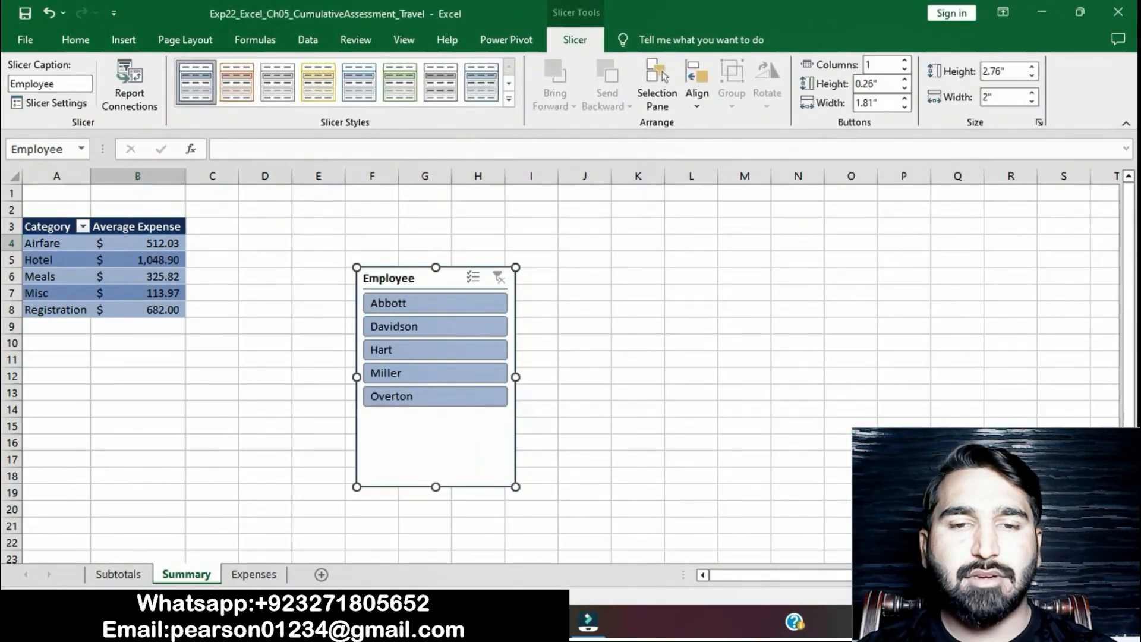
- Check the slicer height in step 11 of the Word instructions, and in Excel set the Employee slicer's height to 2 inches
key(alt+Tab)
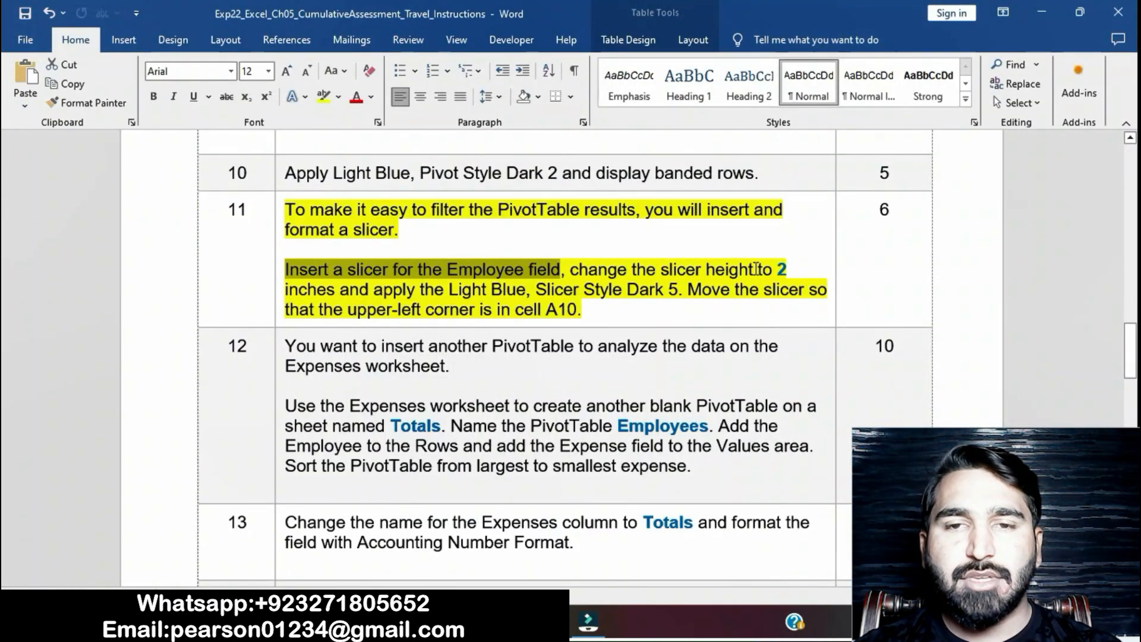
key(alt+Tab)
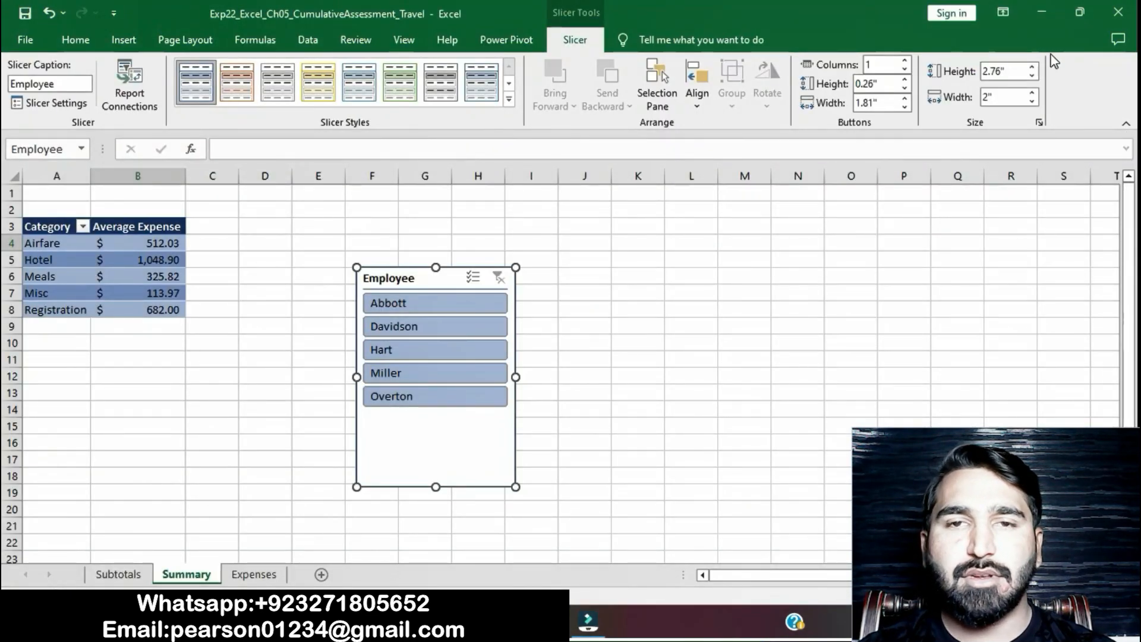
click(1030, 65)
click(1030, 65)
click(1030, 65)
click(1030, 66)
click(1029, 66)
click(1032, 78)
click(1031, 78)
click(1032, 78)
click(1032, 78)
click(1031, 78)
click(1032, 77)
click(1032, 77)
click(1032, 78)
click(1032, 78)
click(1032, 78)
click(1032, 78)
click(1032, 78)
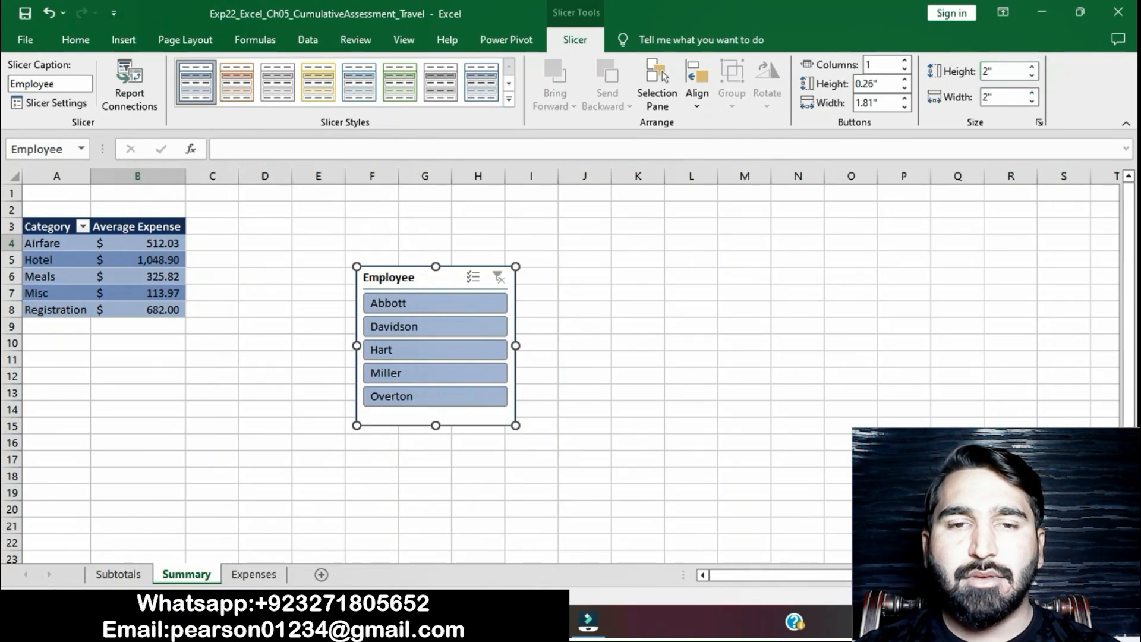
- Select the slicer style name in step 11 of the Word instructions, and in Excel apply Light Blue, Slicer Style Dark 5 to the Employee slicer
key(alt+Tab)
drag(286, 269, 560, 271)
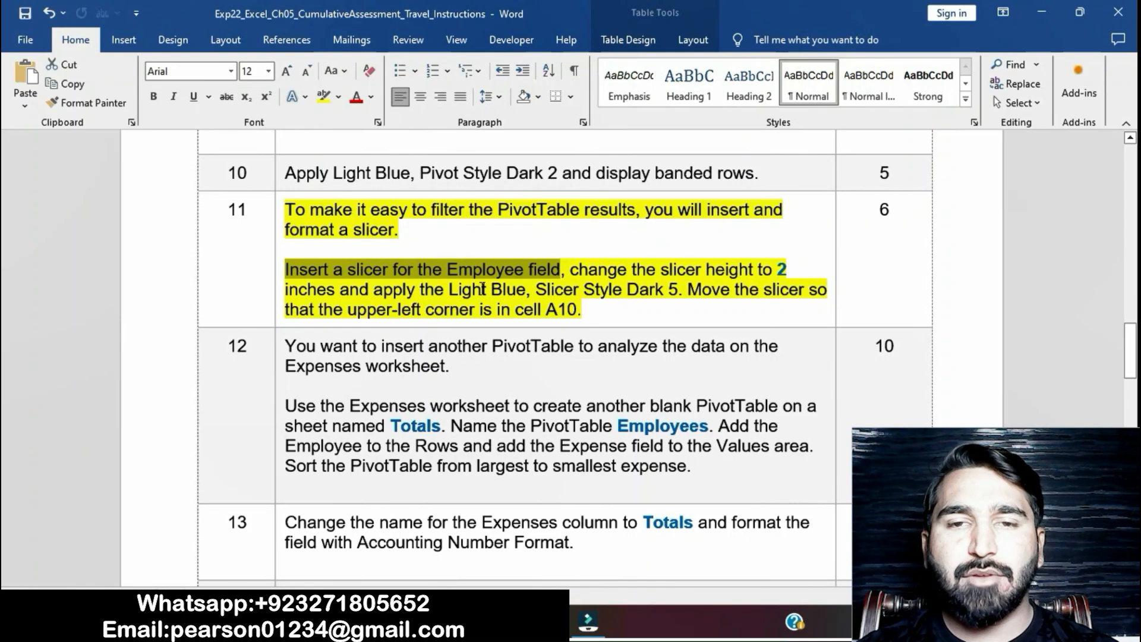
drag(448, 289, 678, 290)
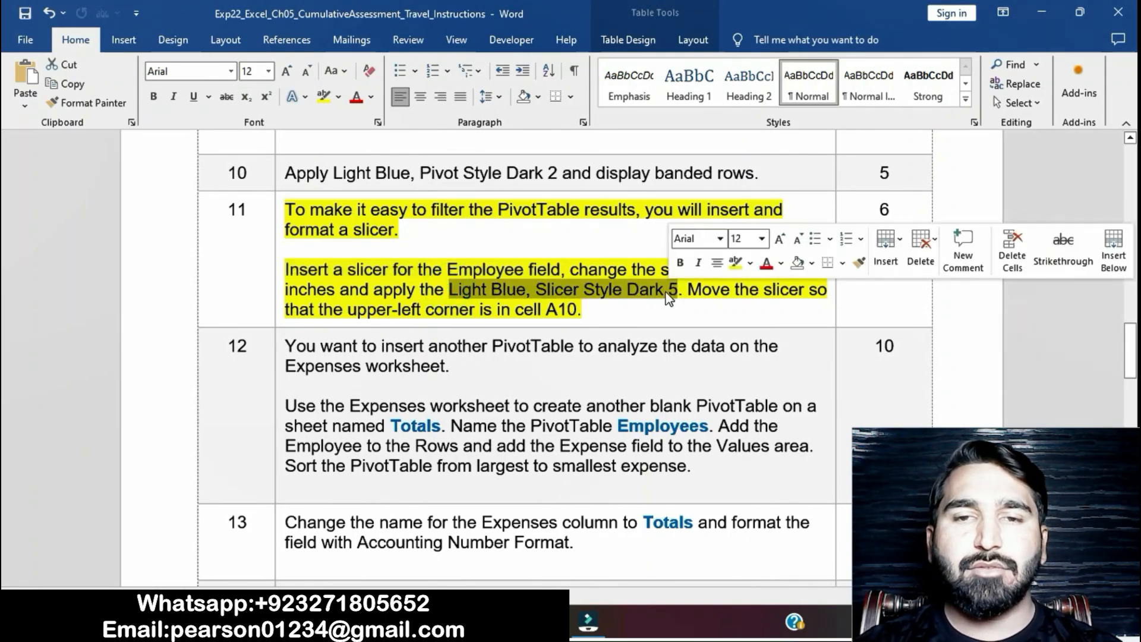
key(alt+Tab)
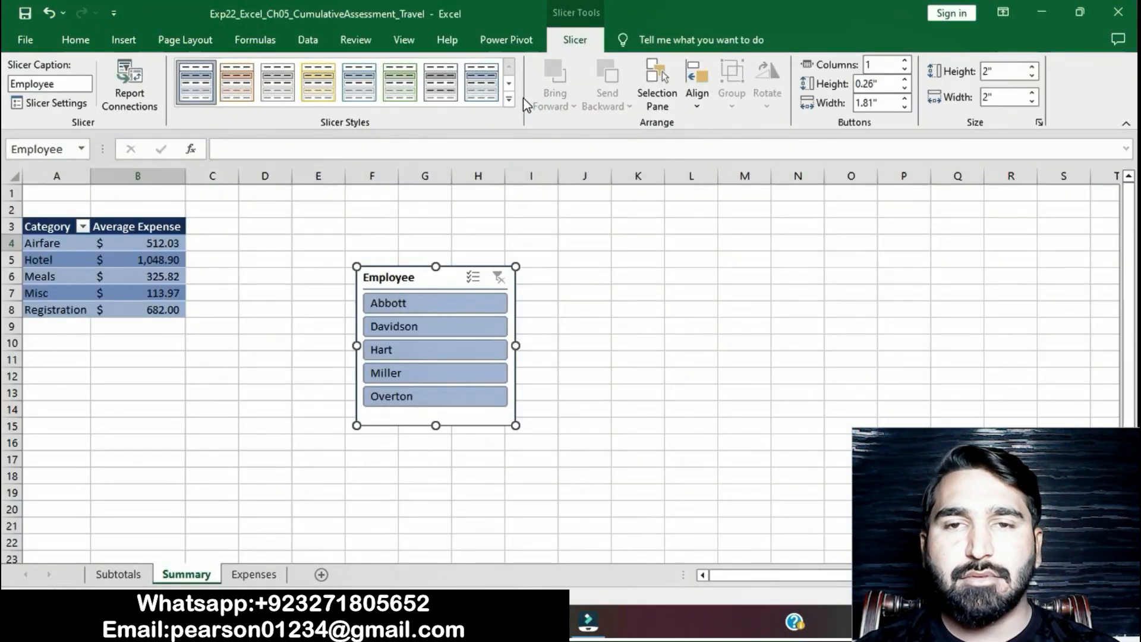
click(509, 99)
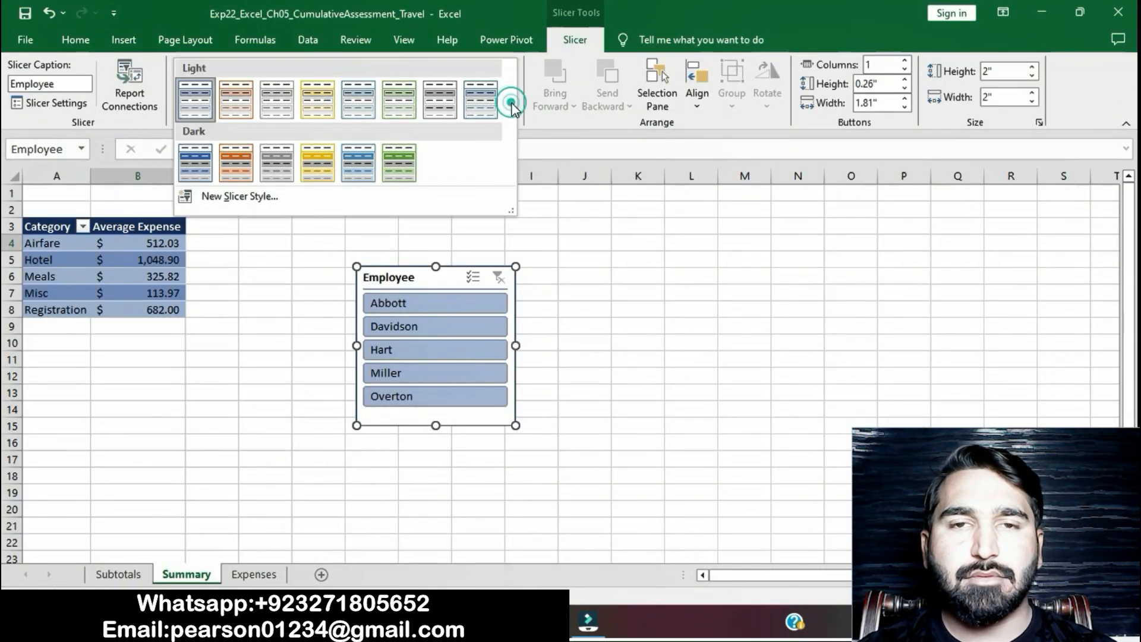
click(365, 159)
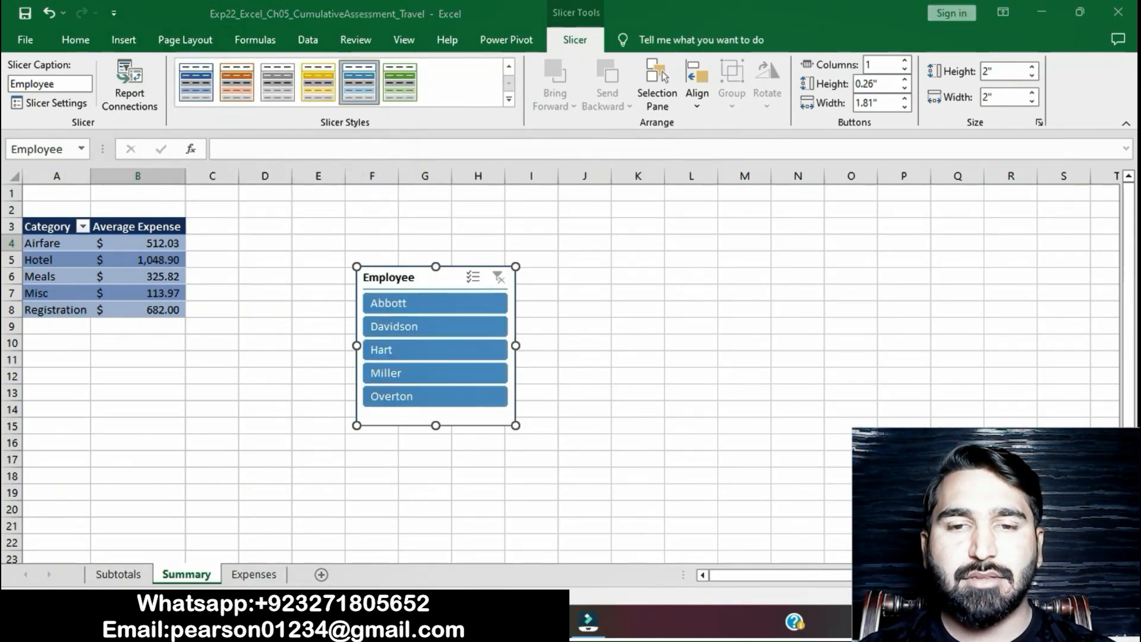
- Select the slicer position wording in the Word instructions, and in Excel cut and paste the Employee slicer so its upper-left corner is in cell A10
key(alt+Tab)
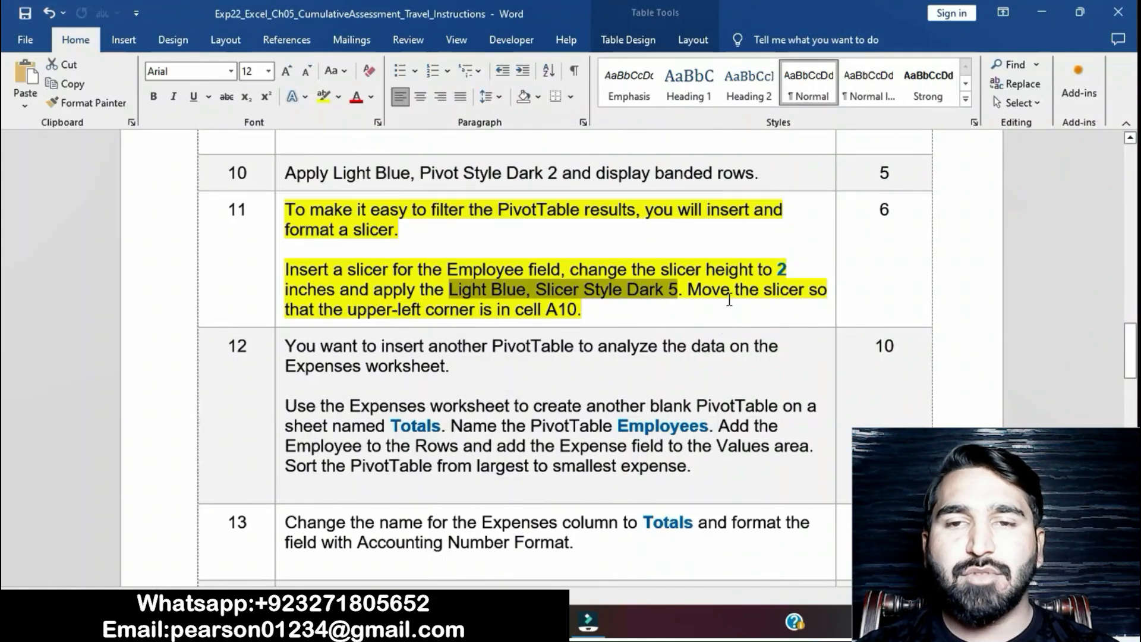
click(729, 300)
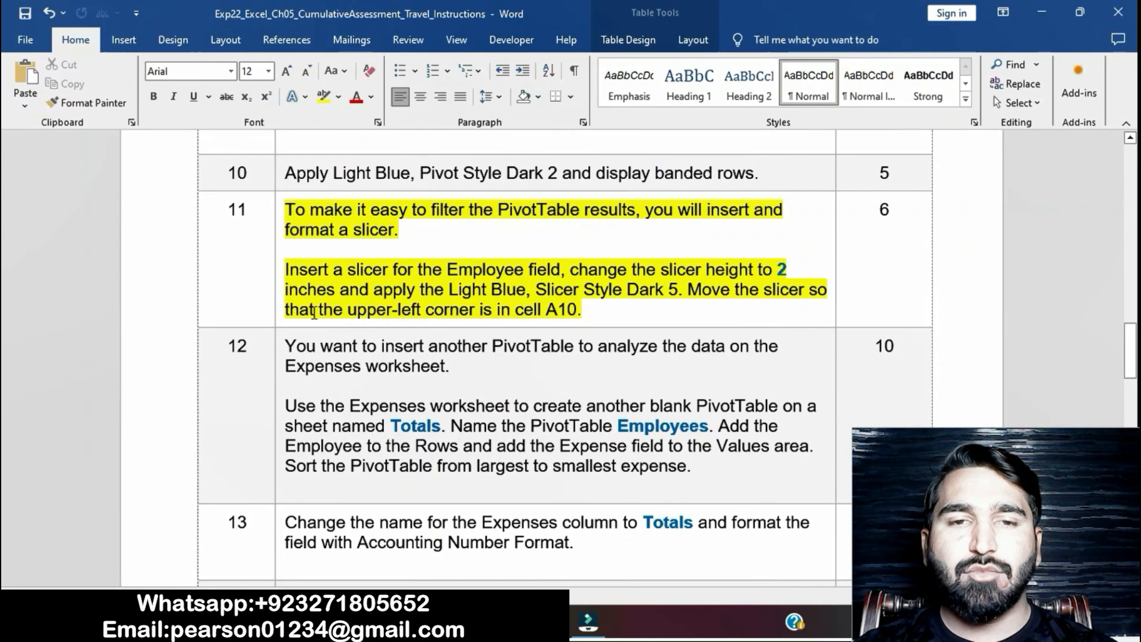
drag(315, 313, 577, 312)
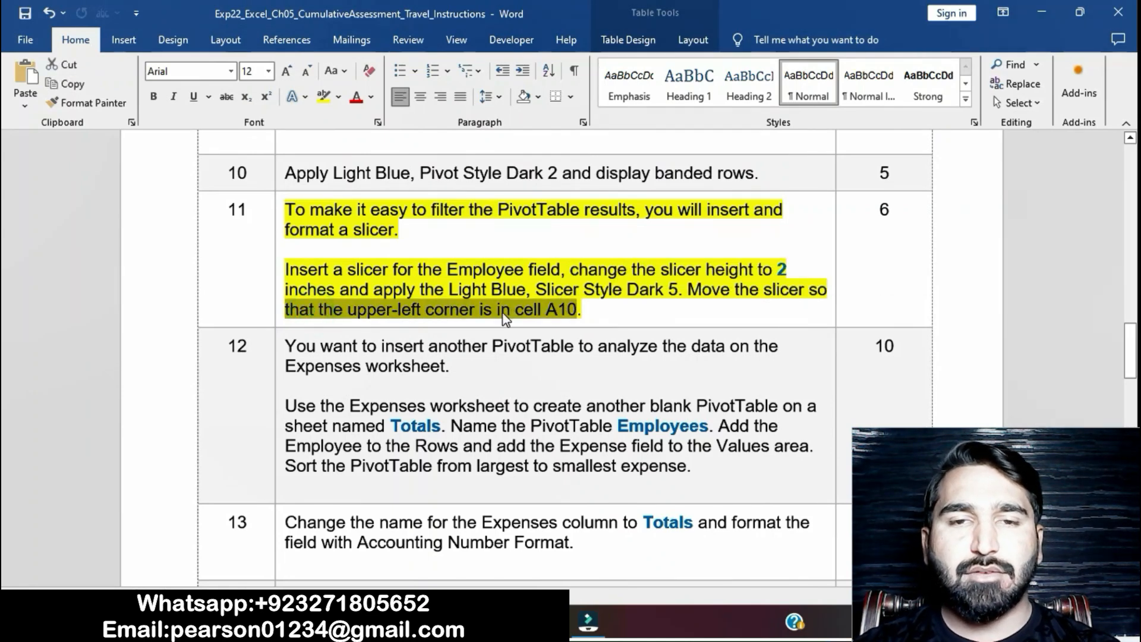
key(alt+Tab)
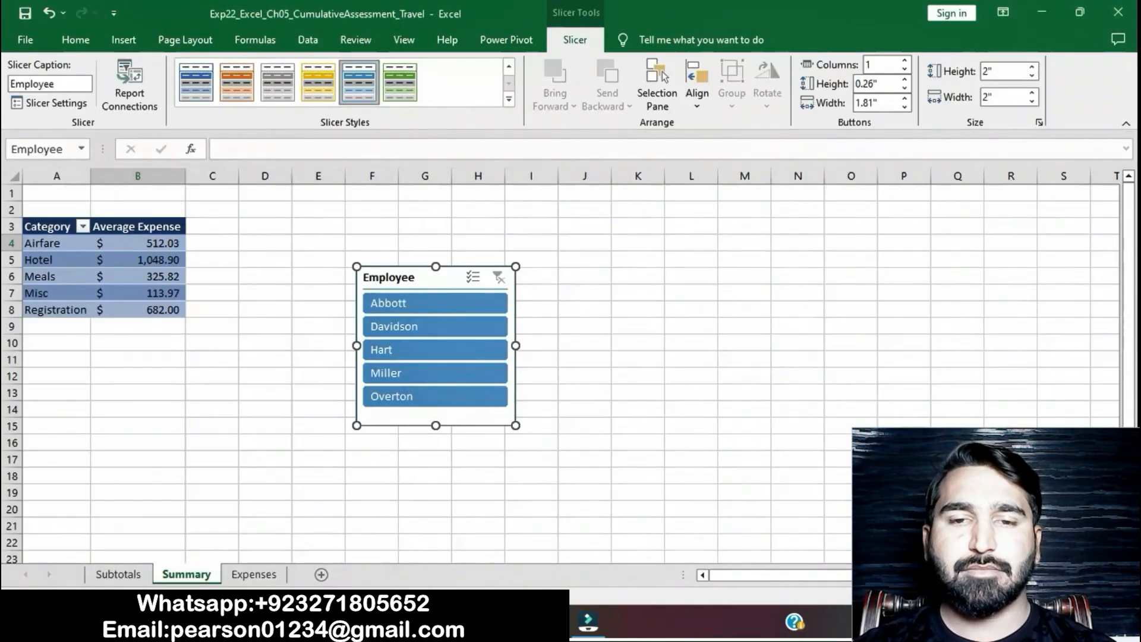
click(66, 41)
click(52, 61)
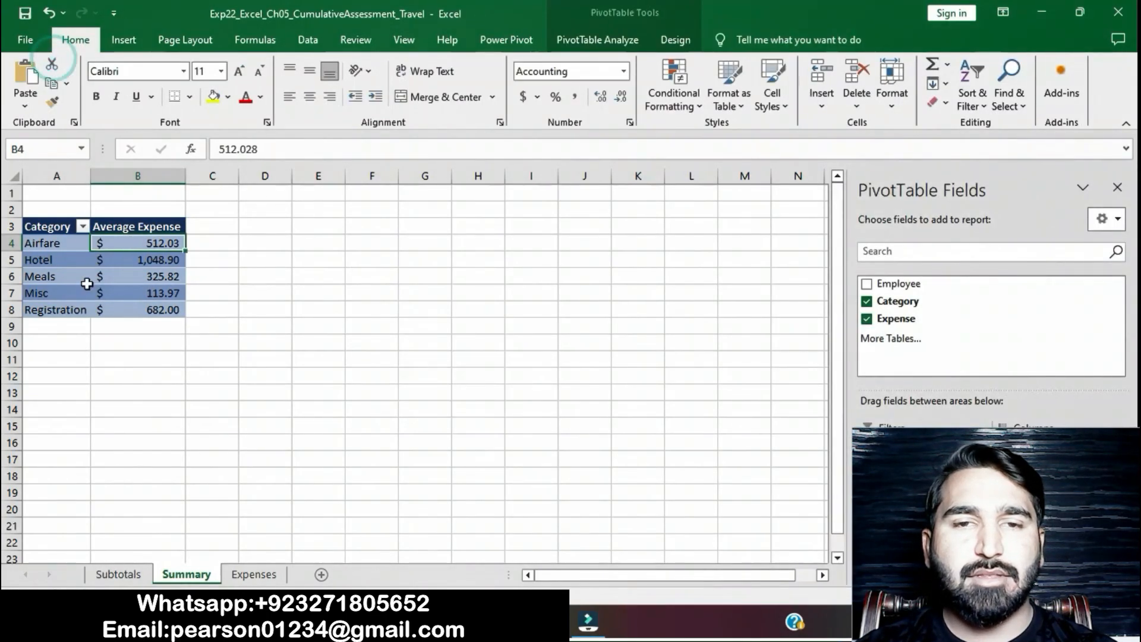
click(64, 341)
key(ctrl+v)
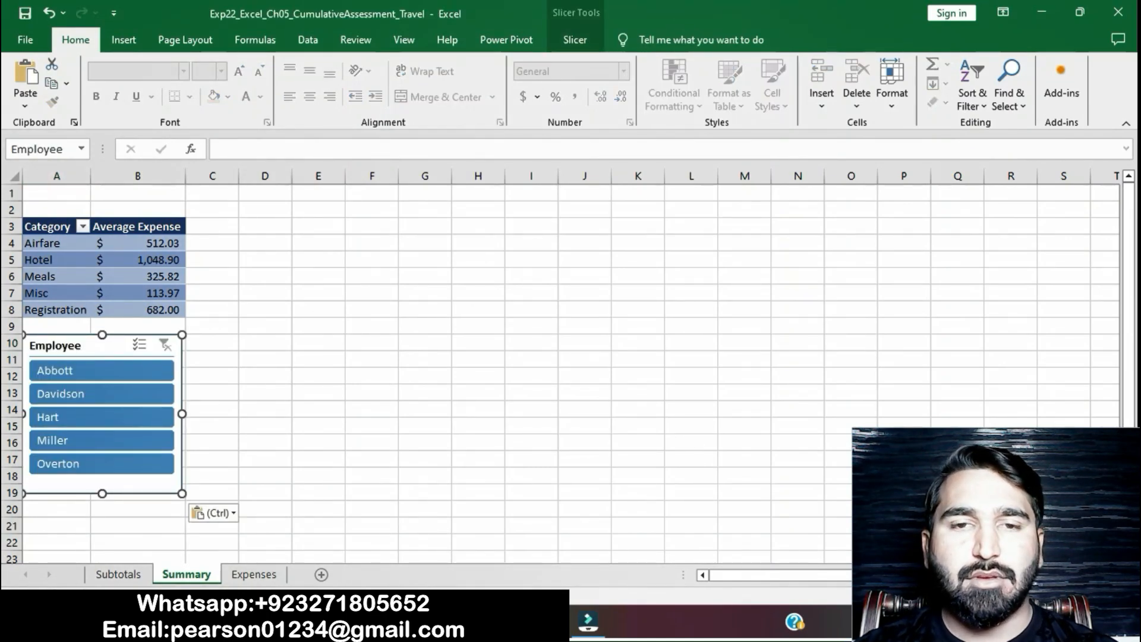
- Return to the Word instructions and remove the yellow highlight from the step 11 text
key(alt+Tab)
drag(285, 311, 575, 312)
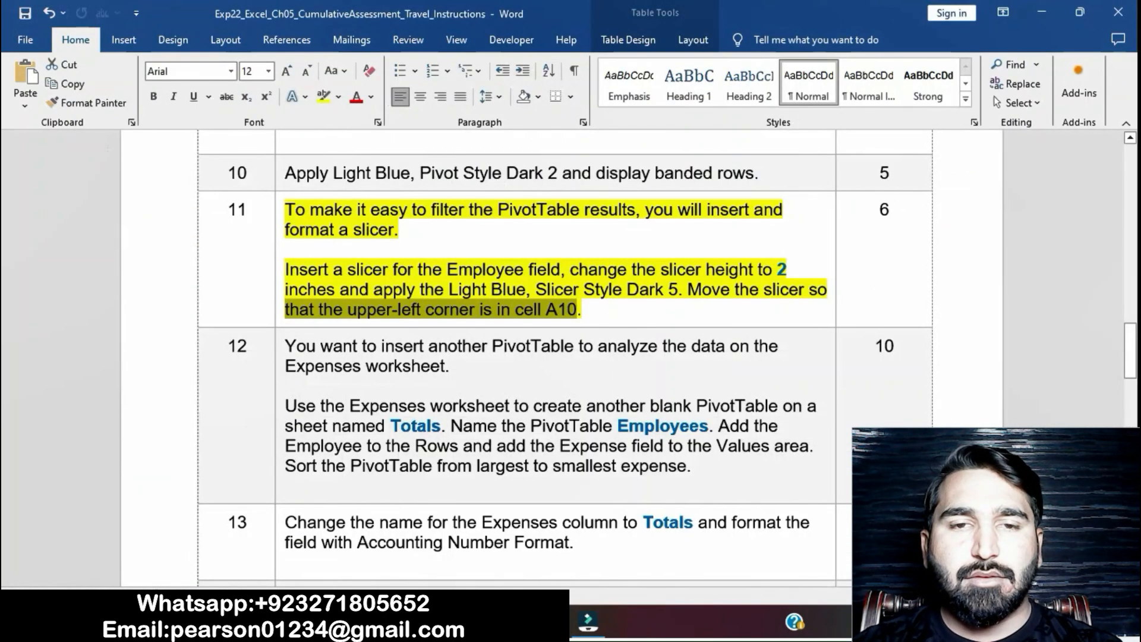
click(569, 295)
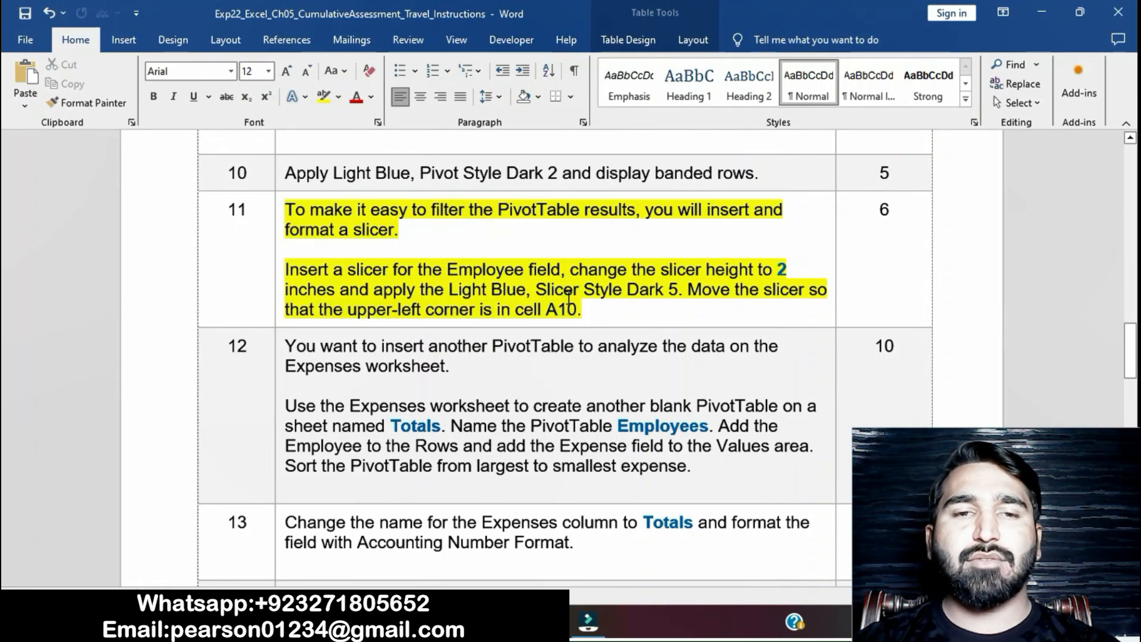
click(278, 221)
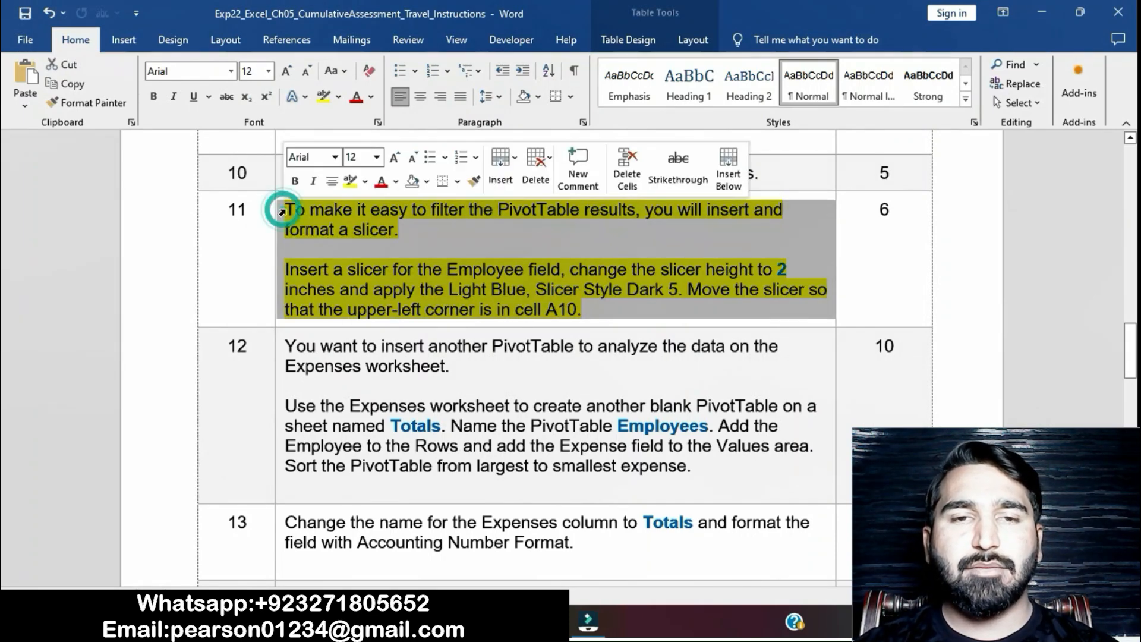
click(352, 189)
click(555, 403)
- Highlight the step 12 instruction text in yellow and select its wording about using the Expenses worksheet
scroll(555, 403, down, 1)
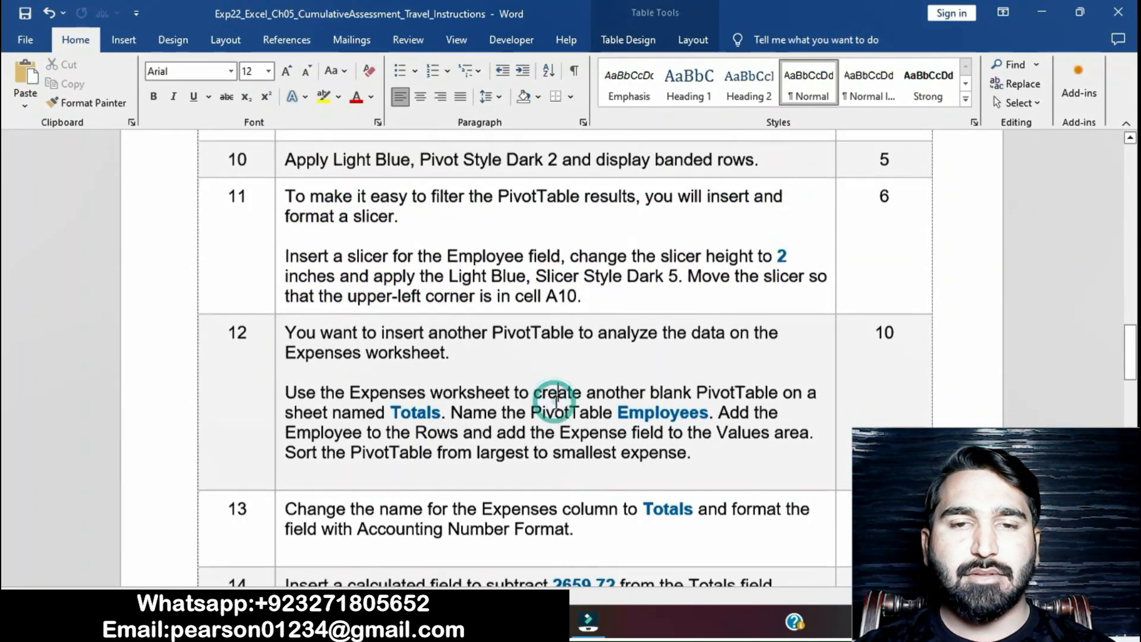
scroll(556, 398, down, 1)
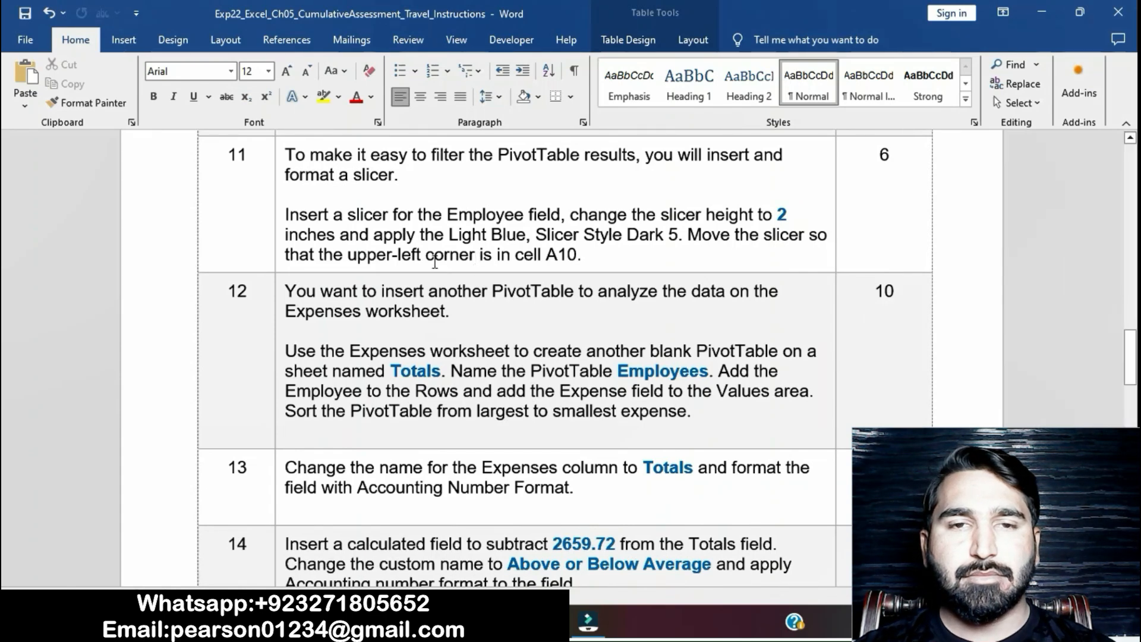
click(279, 296)
click(344, 271)
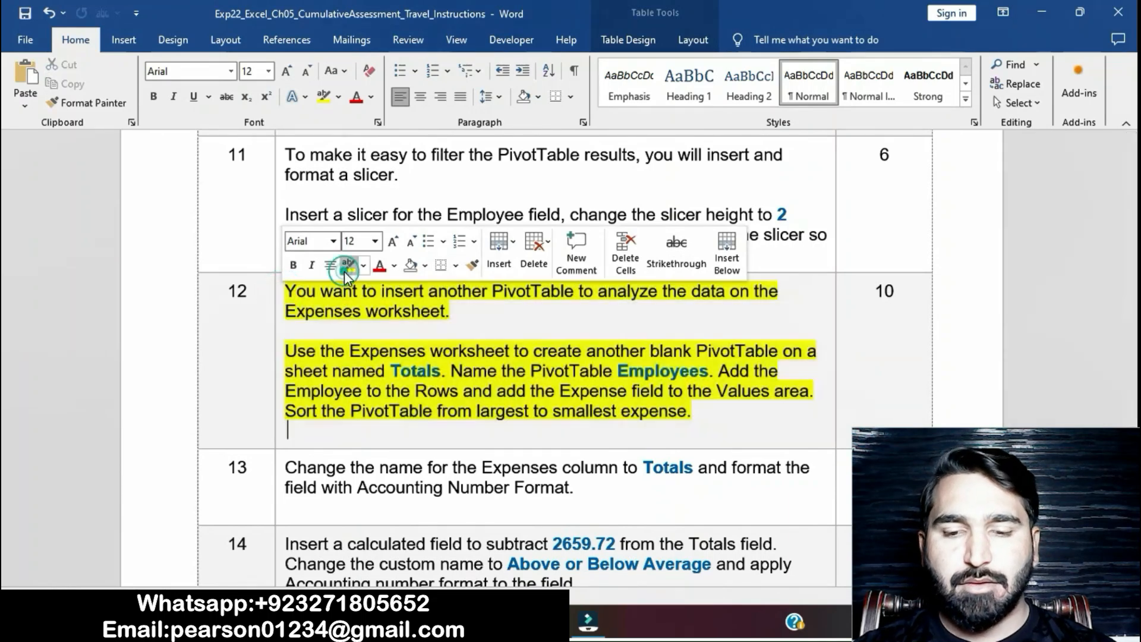
click(468, 370)
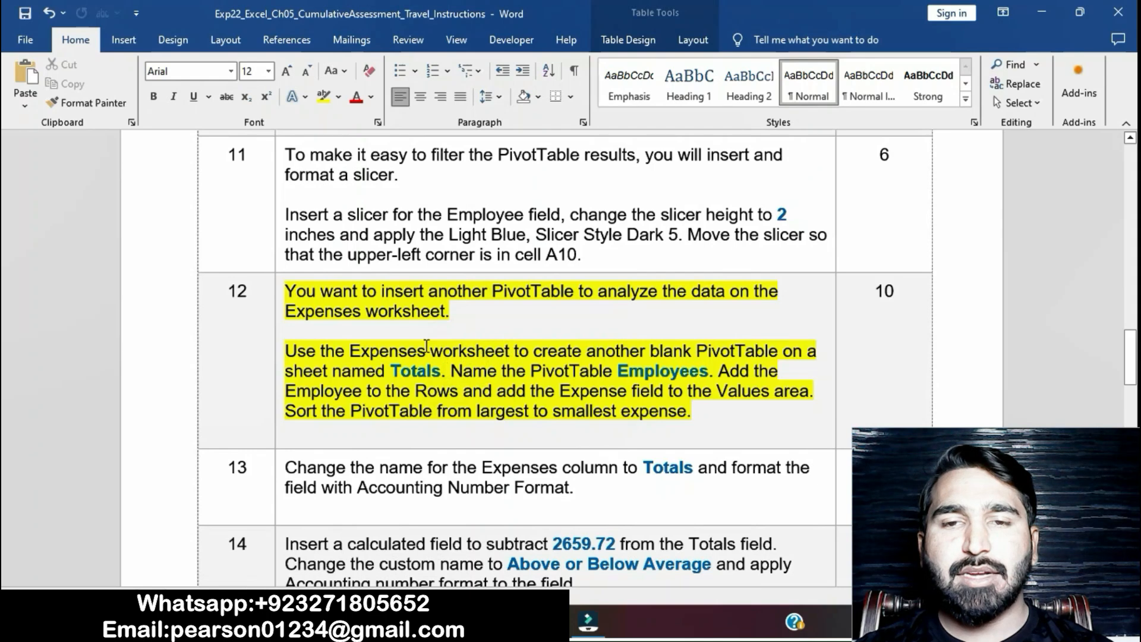
drag(286, 352, 515, 352)
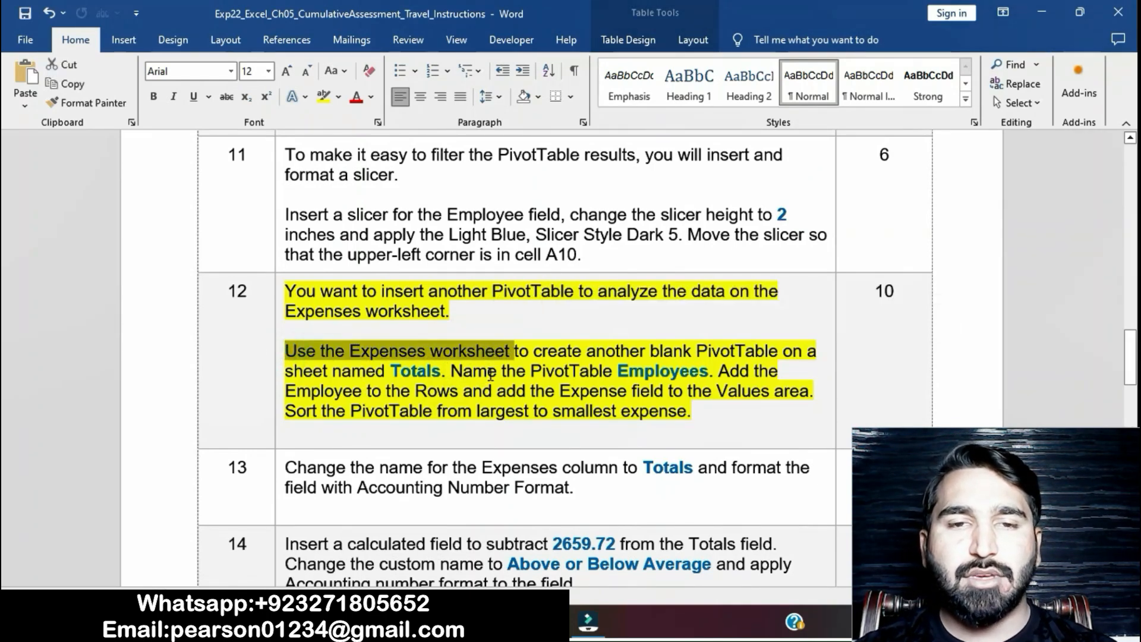
- Show the Expenses worksheet in Excel, and back in the Word instructions select the step 12 wording "create another blank PivotTable"
click(550, 621)
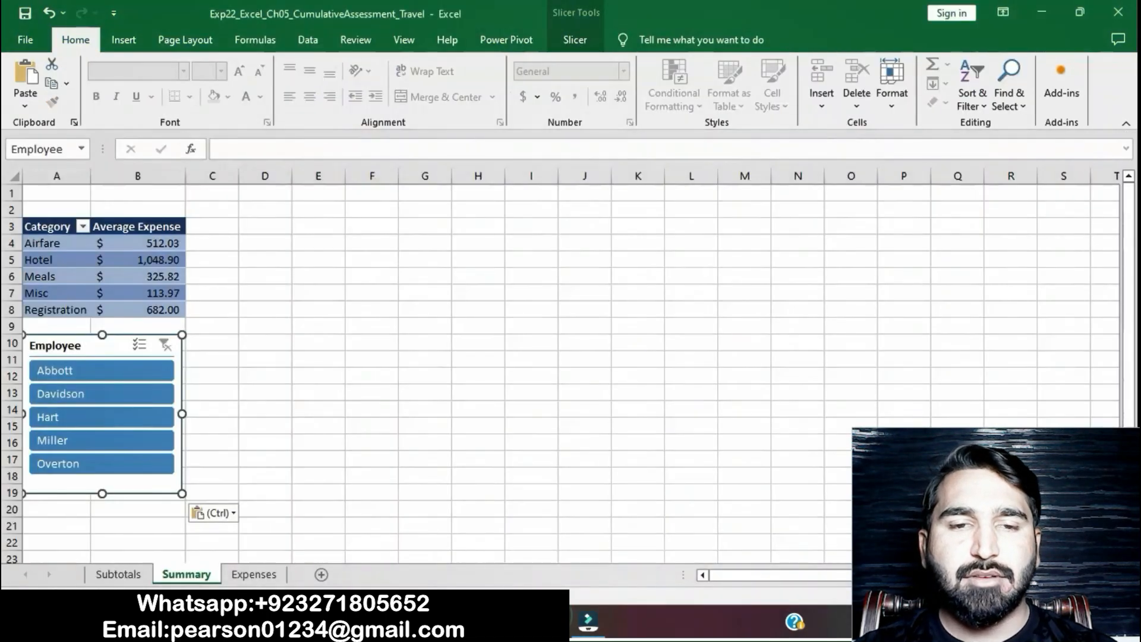
click(244, 576)
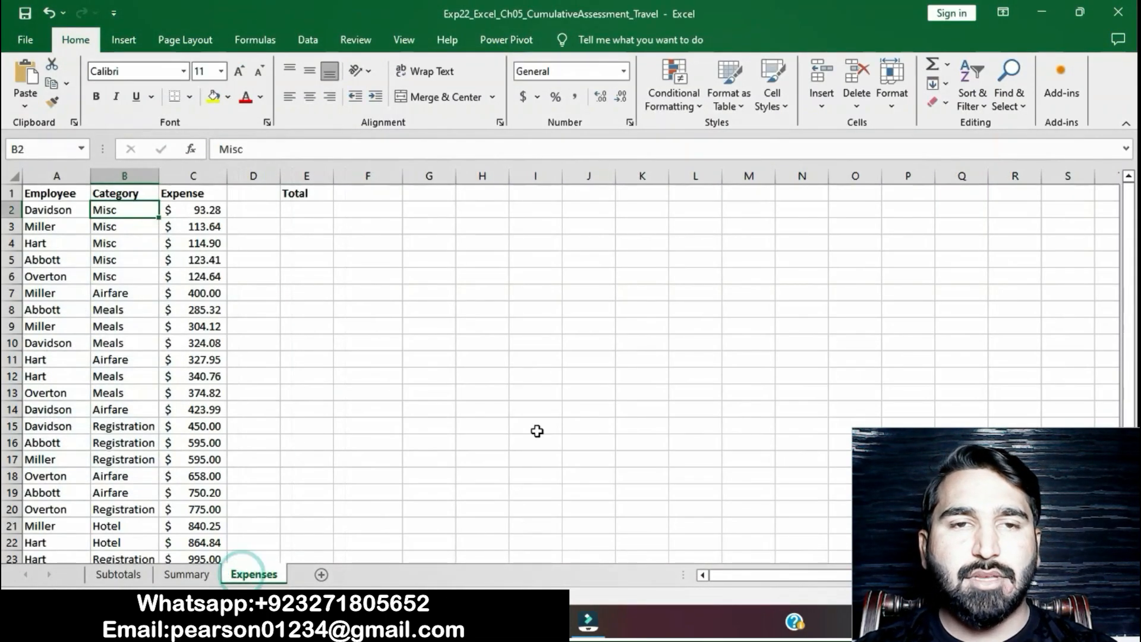
click(516, 622)
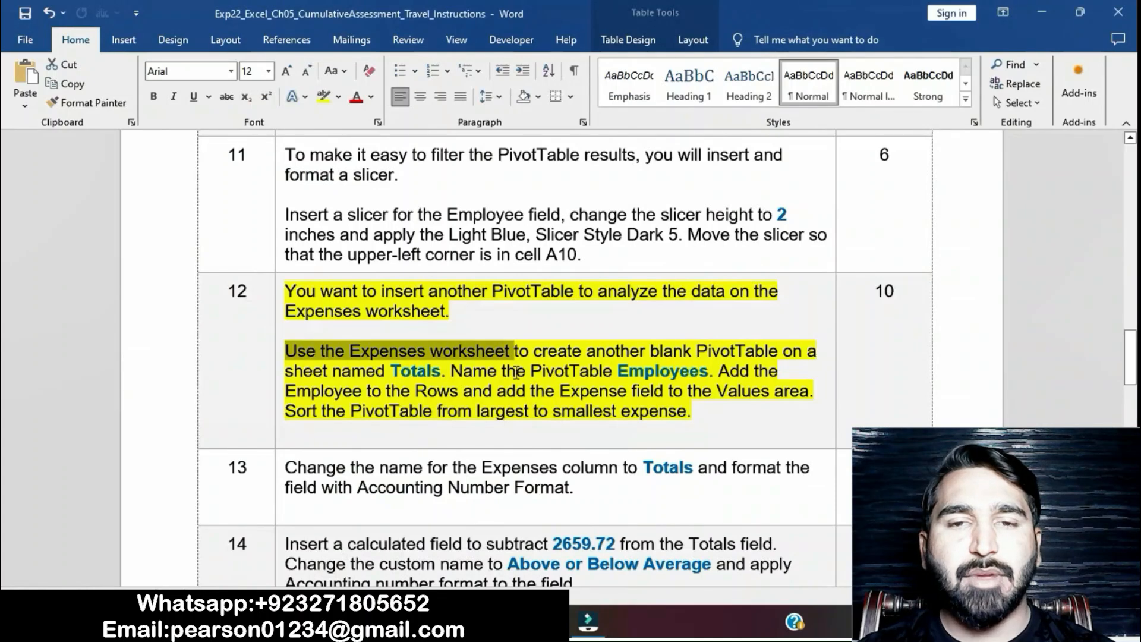
click(549, 363)
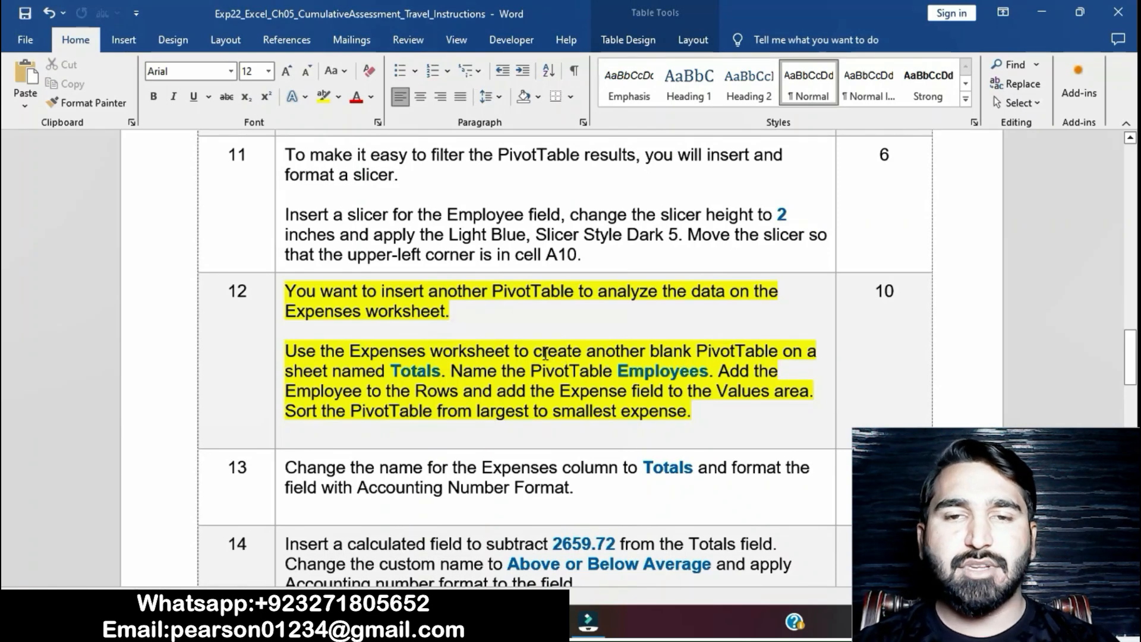
drag(537, 351, 752, 350)
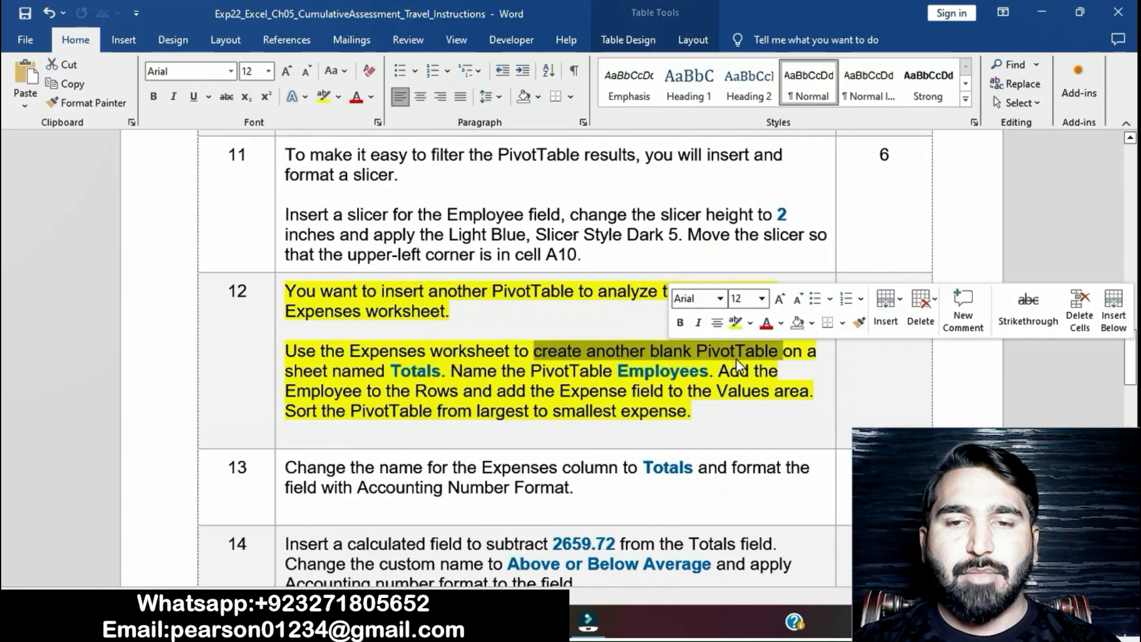
- Switch to Excel and create a blank PivotTable on a new worksheet from the Expenses data range A1:C26
click(526, 622)
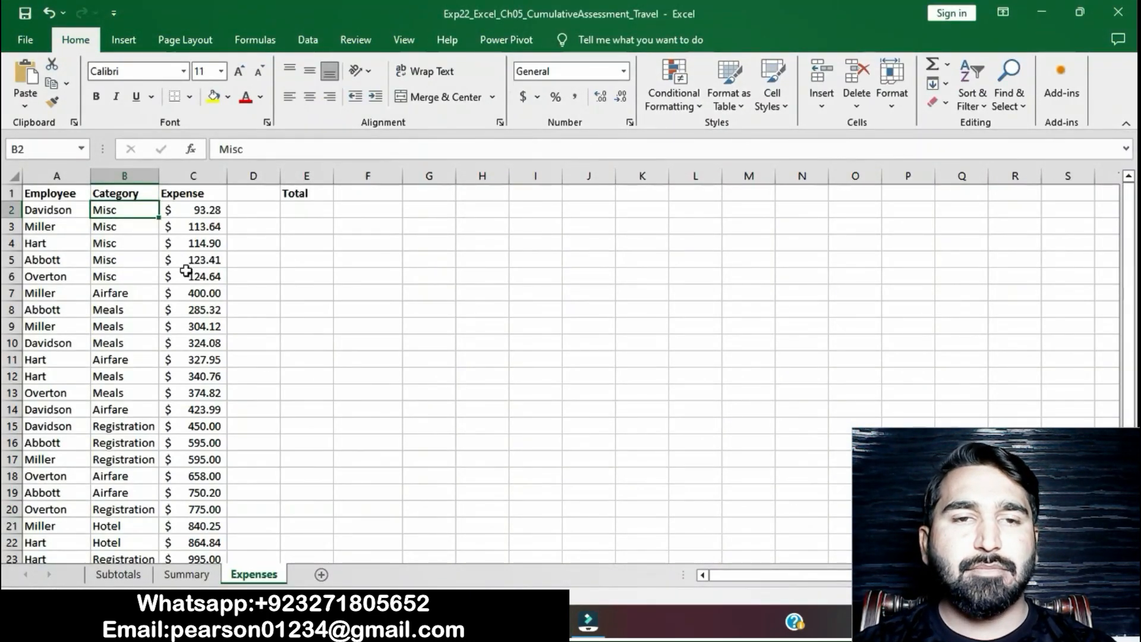
click(135, 43)
click(36, 74)
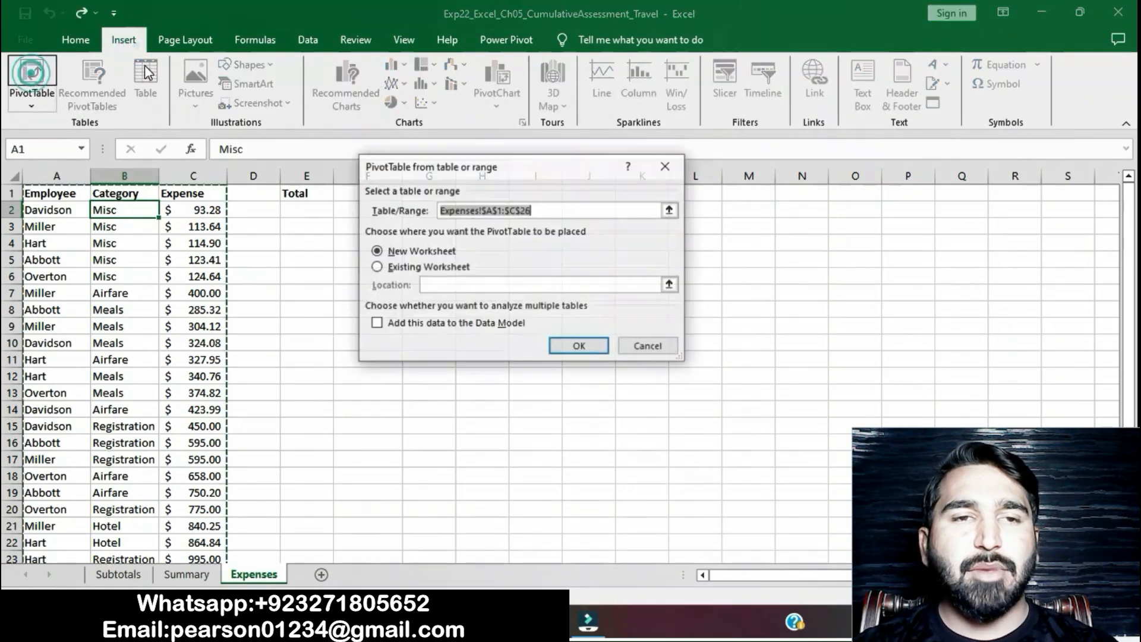
click(580, 349)
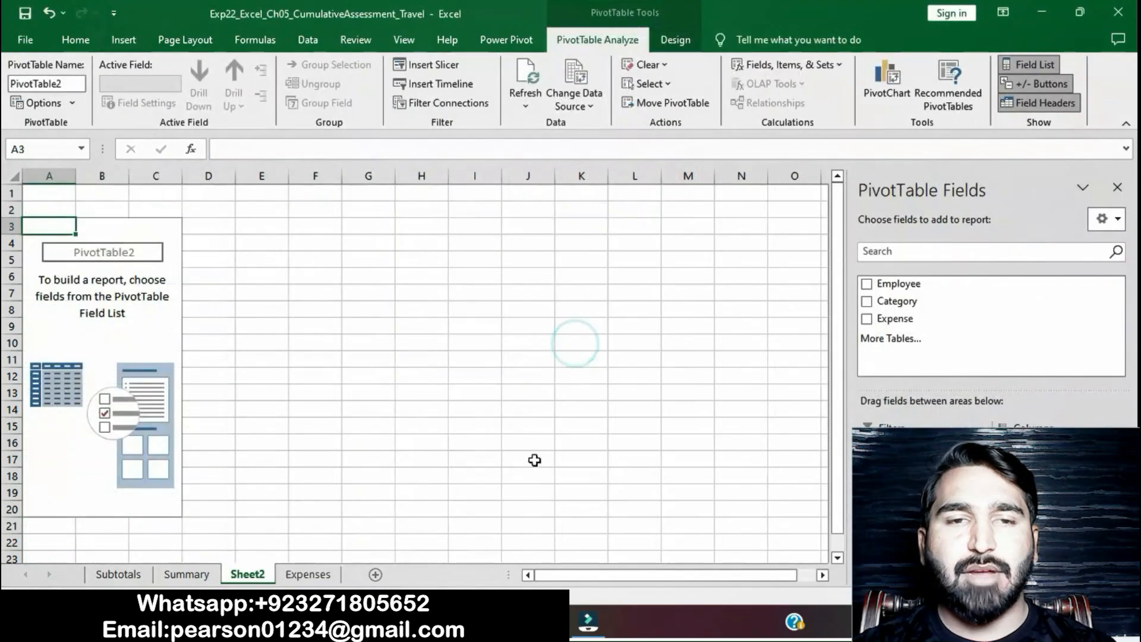
- Copy the sheet name Totals from step 12 of the Word instructions and rename the new PivotTable sheet in Excel as Totals
key(alt+Tab)
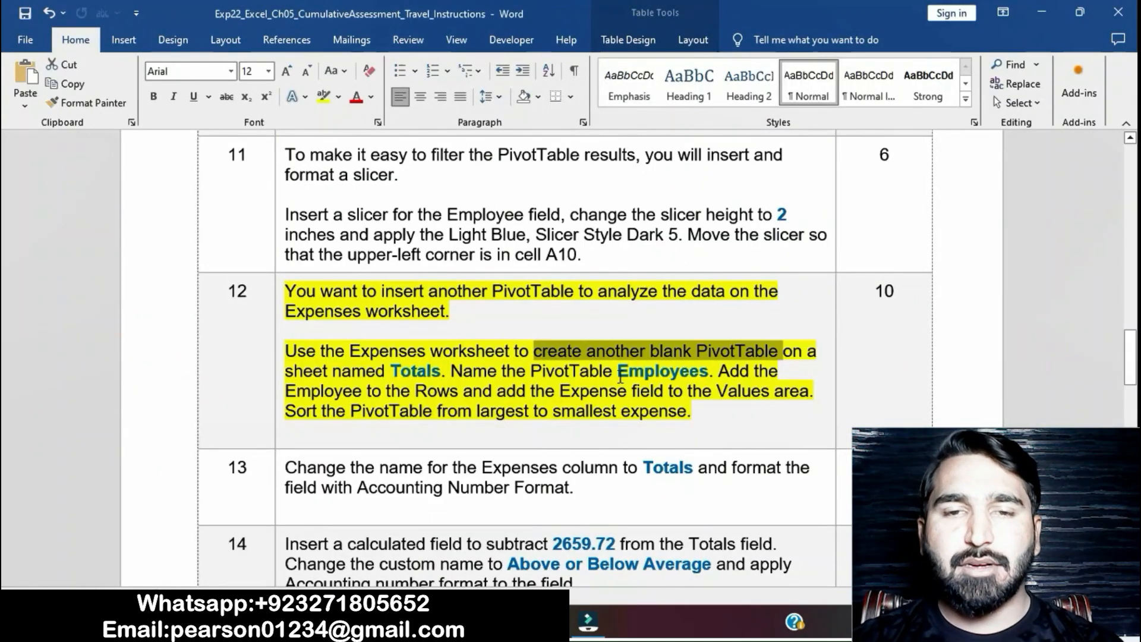
drag(394, 372, 441, 379)
key(ctrl+c)
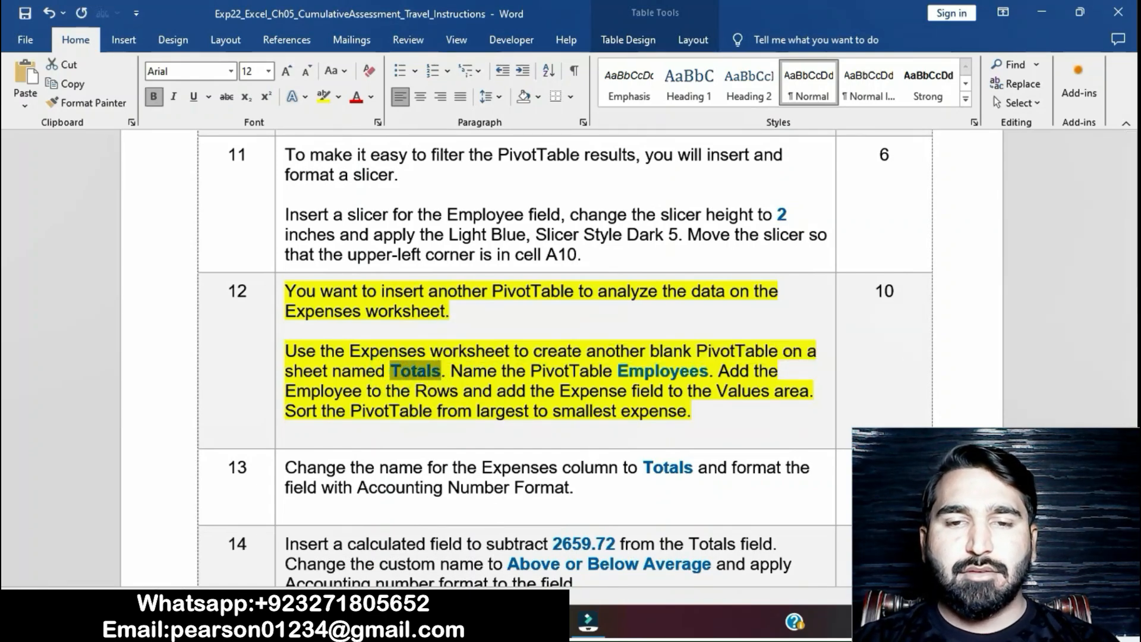
click(309, 622)
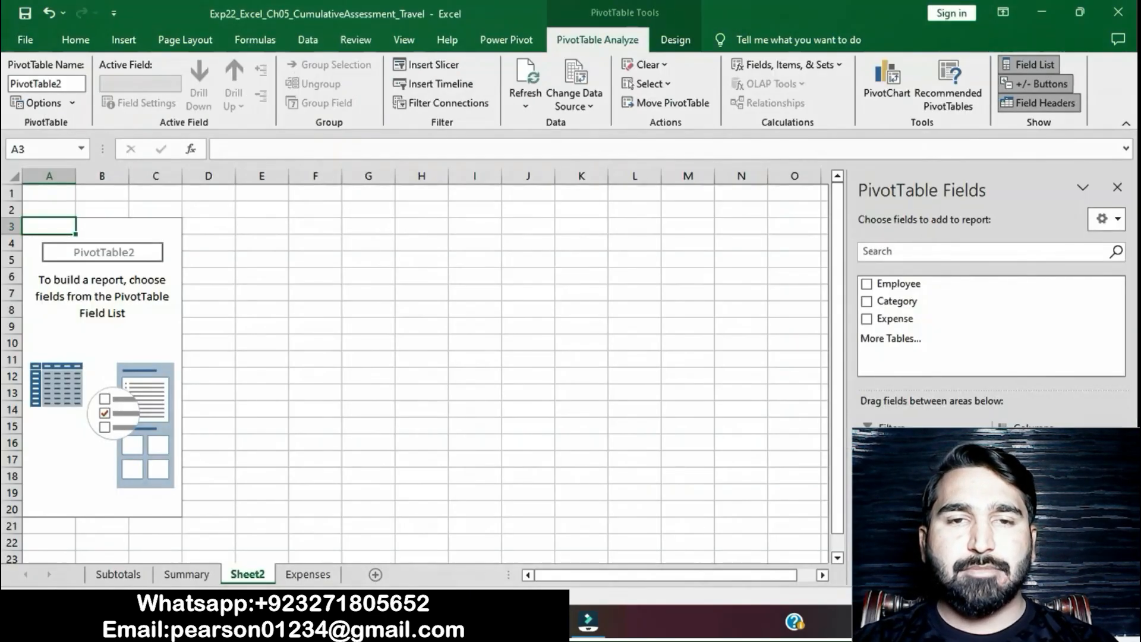
right_click(263, 572)
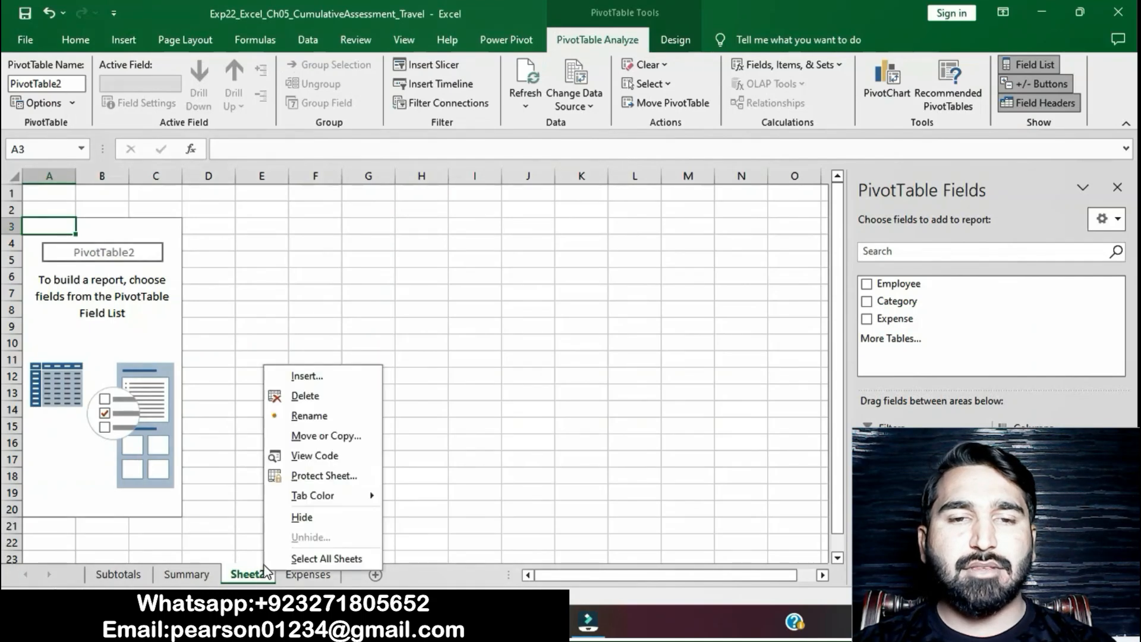
click(299, 416)
key(ctrl+v)
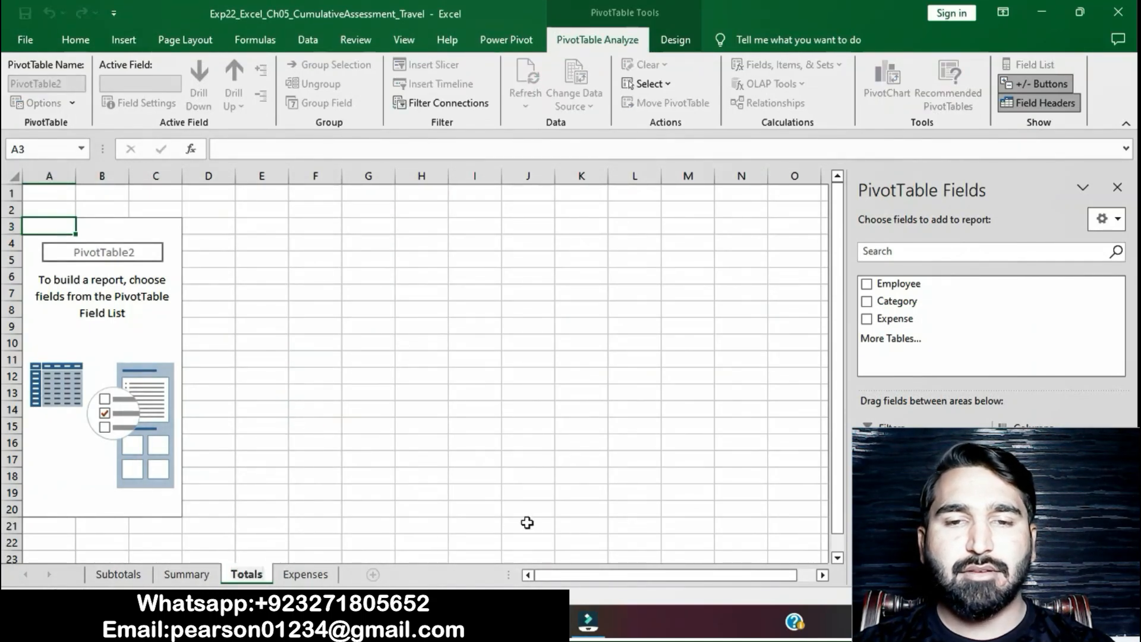
- Copy the name Employees from the Word instructions and use it in Excel to name the PivotTable on the Totals sheet
key(alt+Tab)
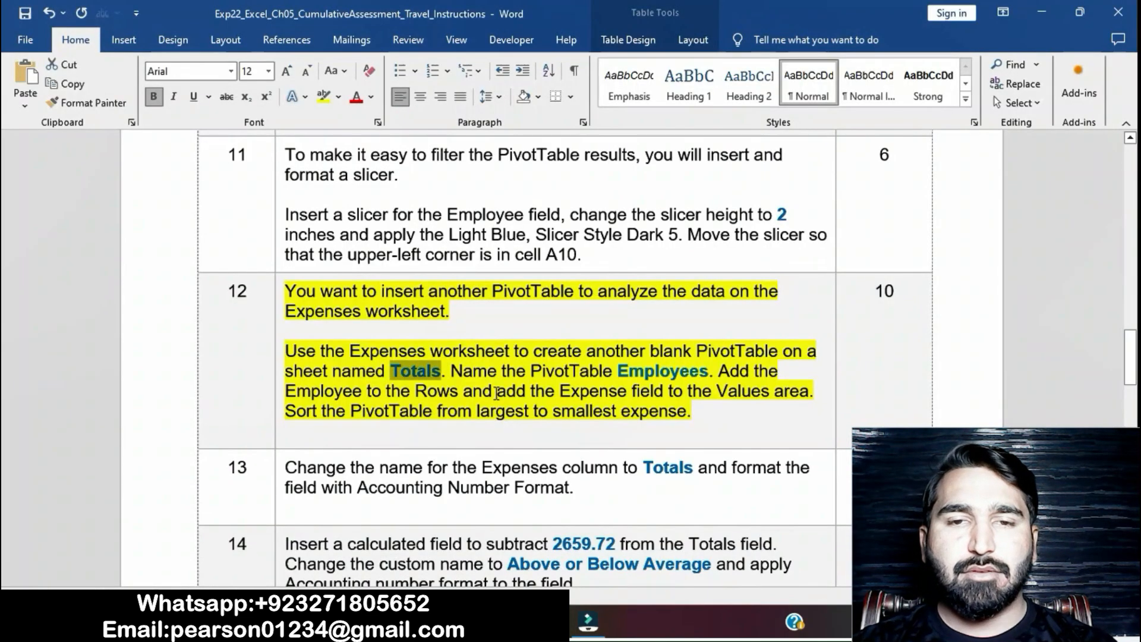
drag(619, 374, 709, 372)
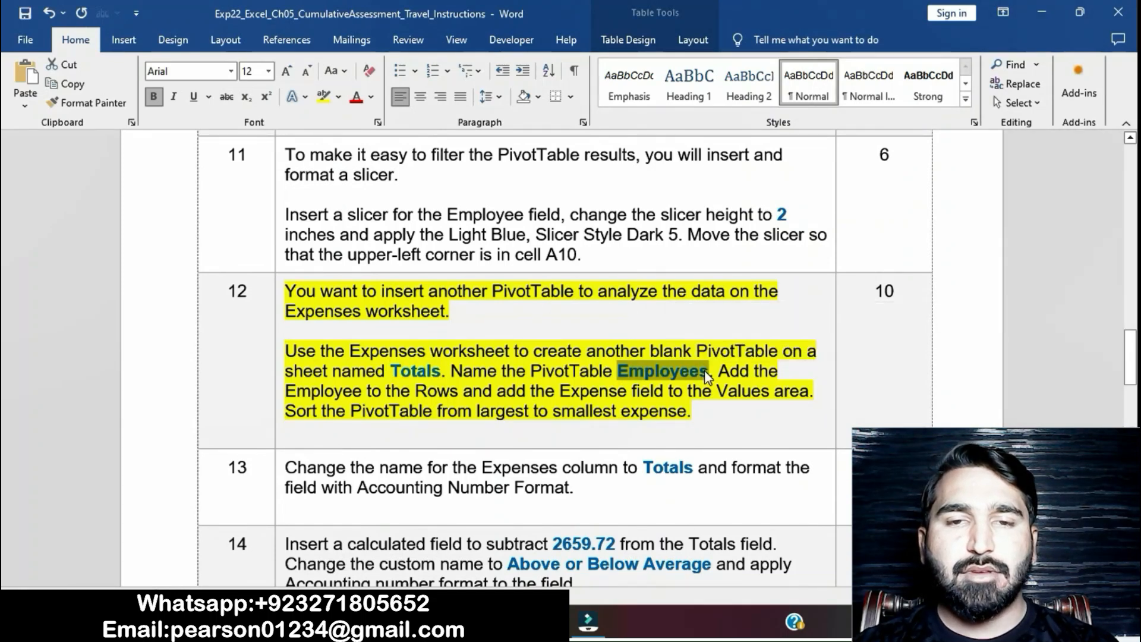
key(alt+Tab)
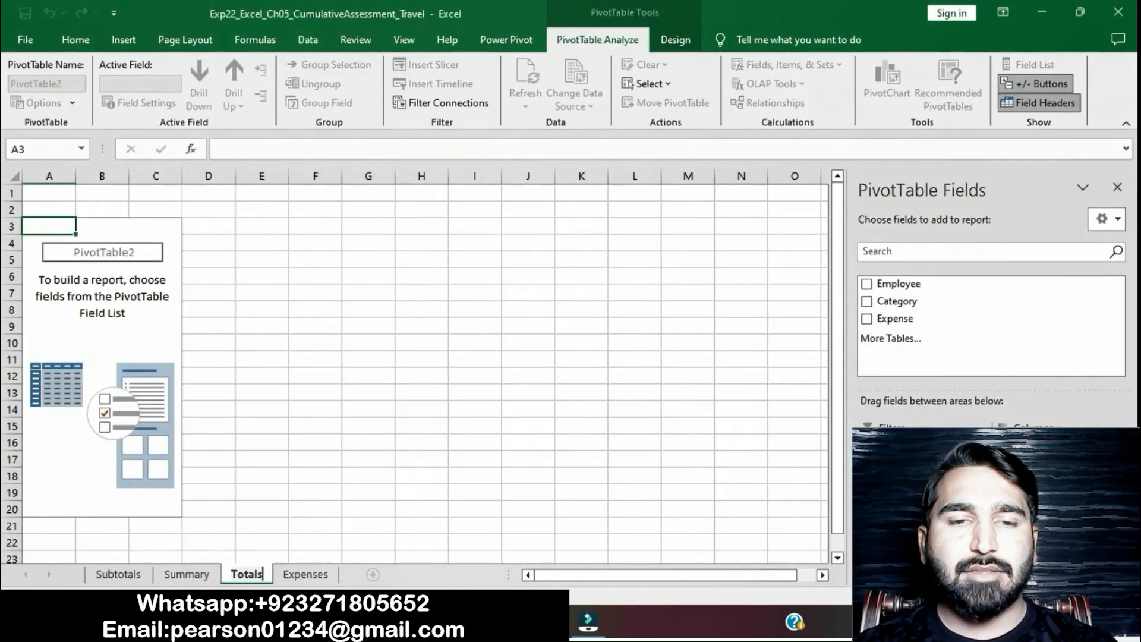
click(156, 226)
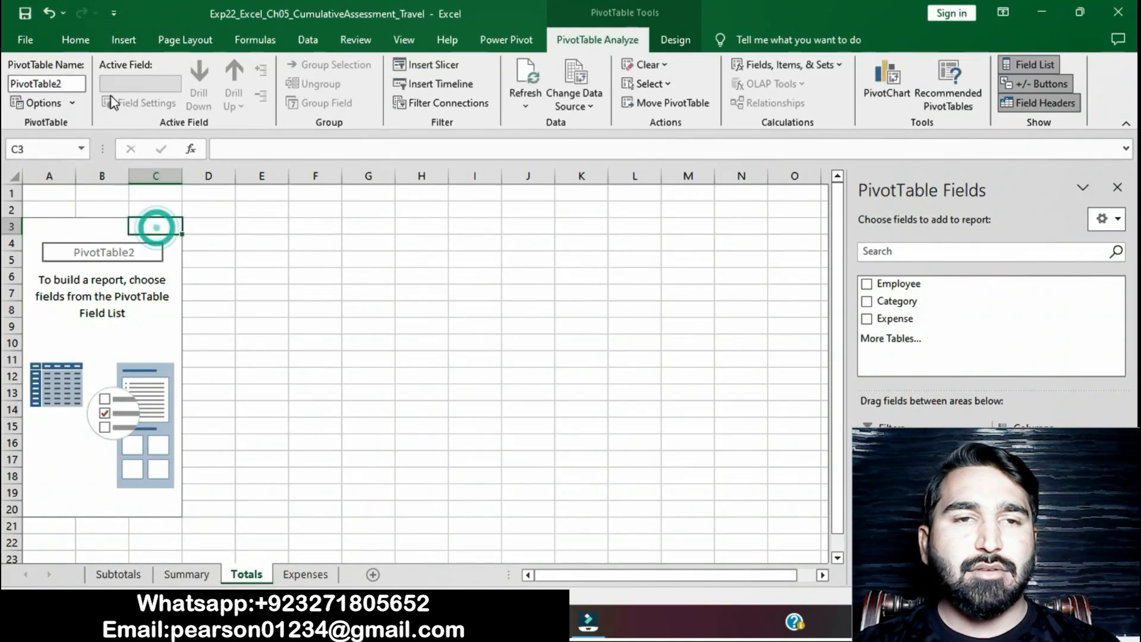
click(68, 84)
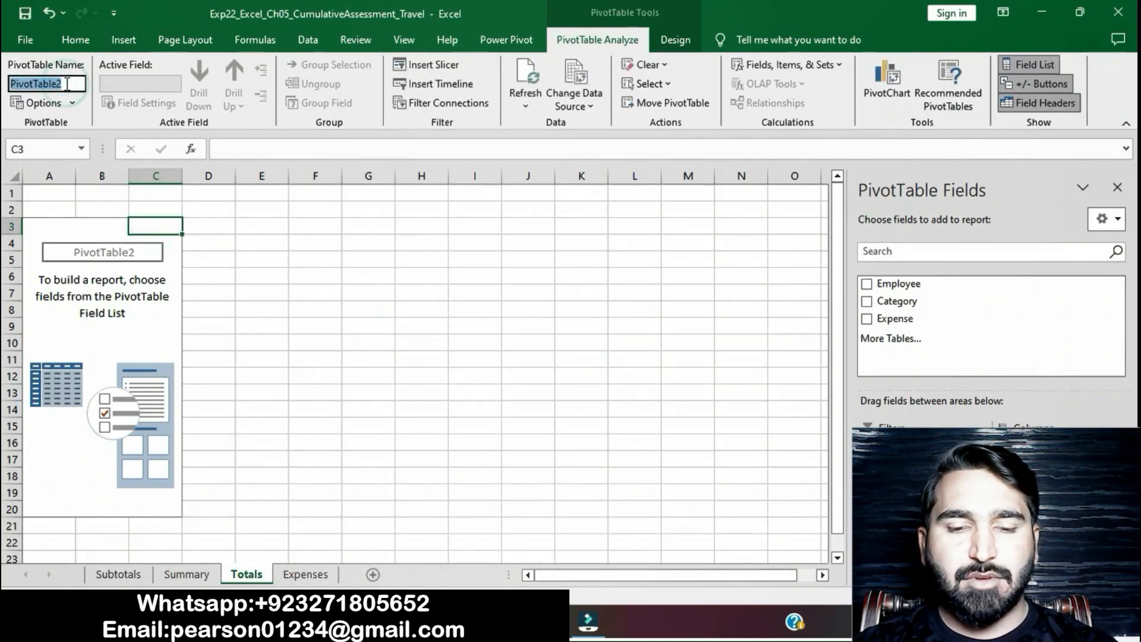
key(ctrl+v)
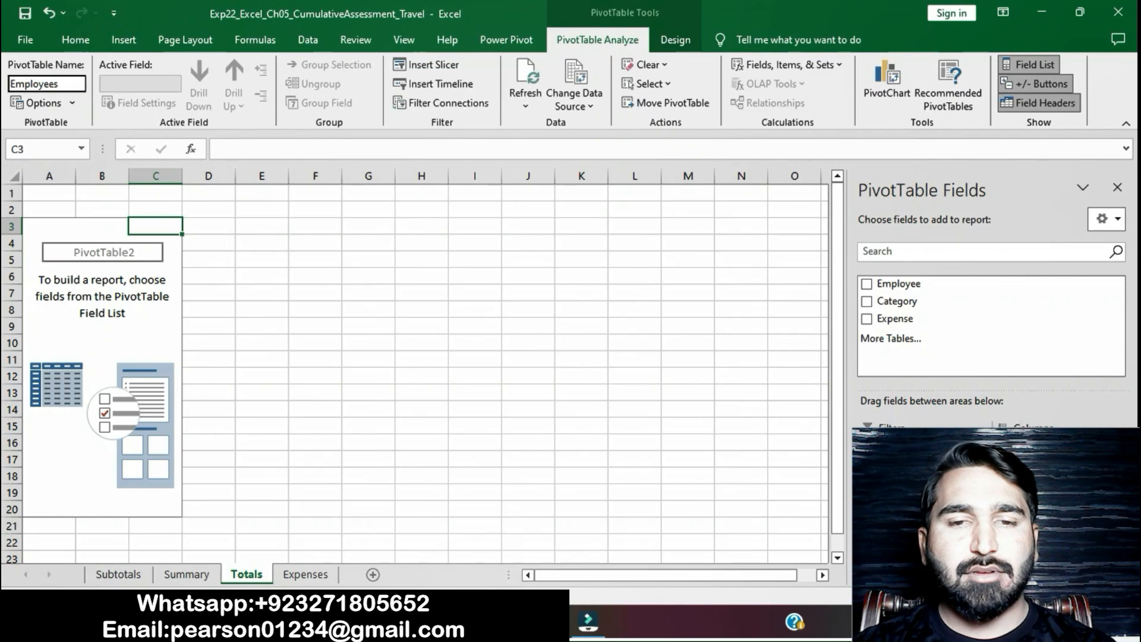
- Select the wording "Employee to the Rows" in the Word instructions, and in Excel add the Employee field to the PivotTable's rows
key(alt+Tab)
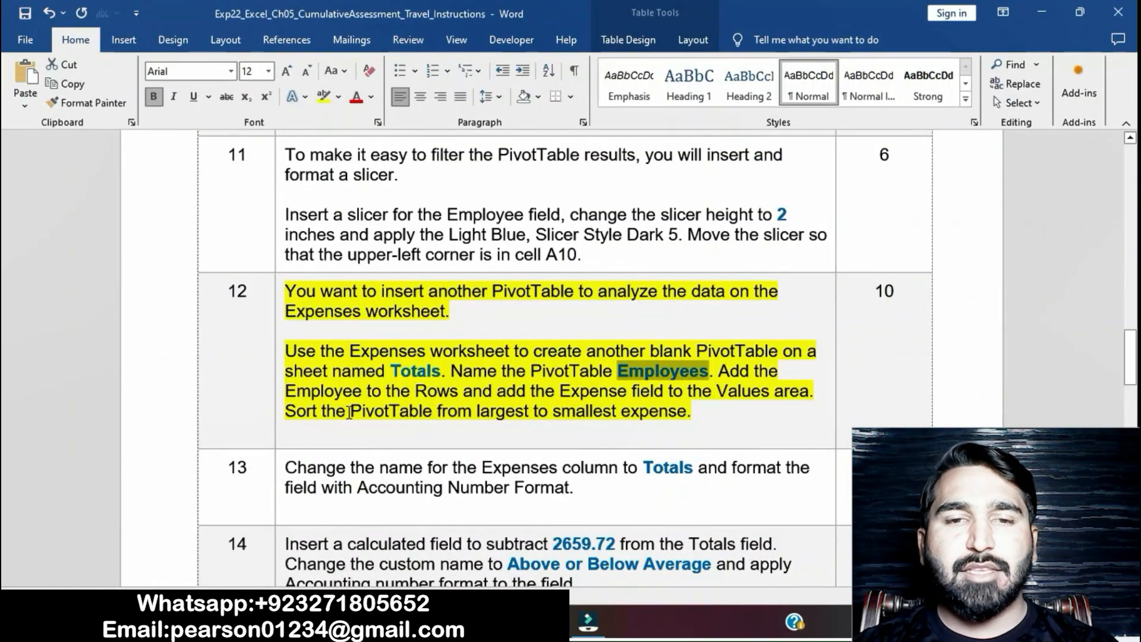
drag(294, 395, 445, 393)
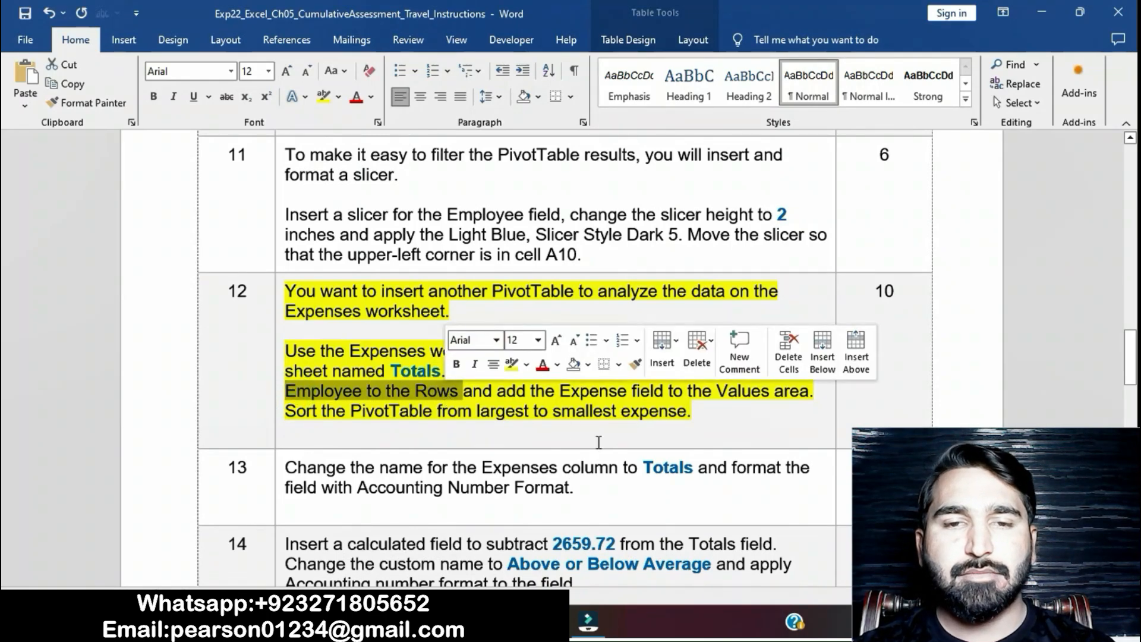
click(544, 622)
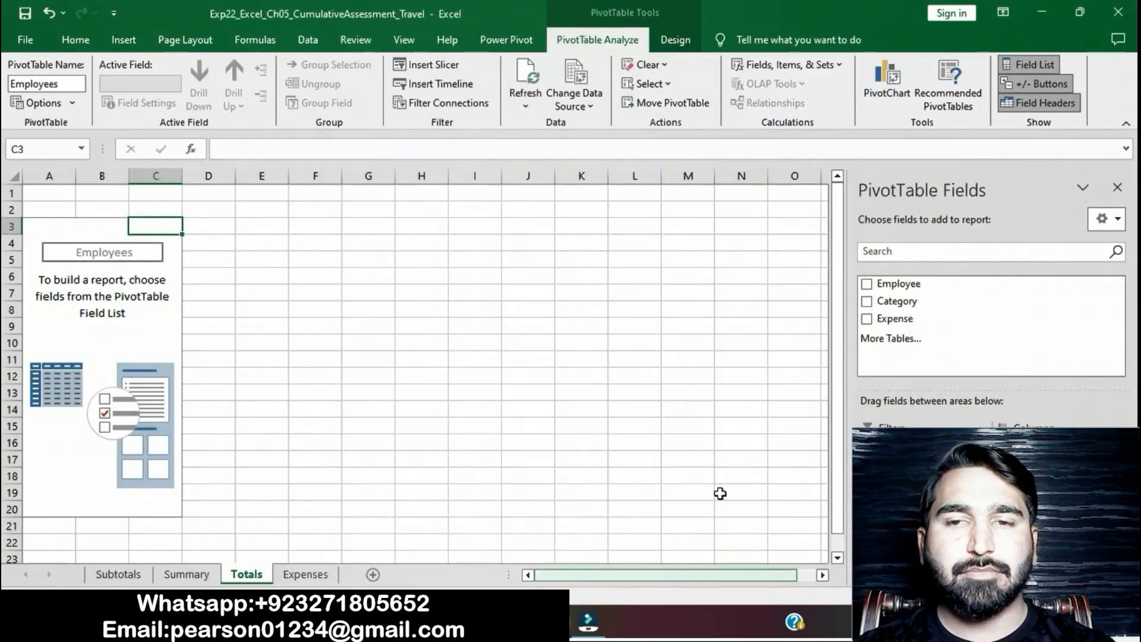
click(910, 285)
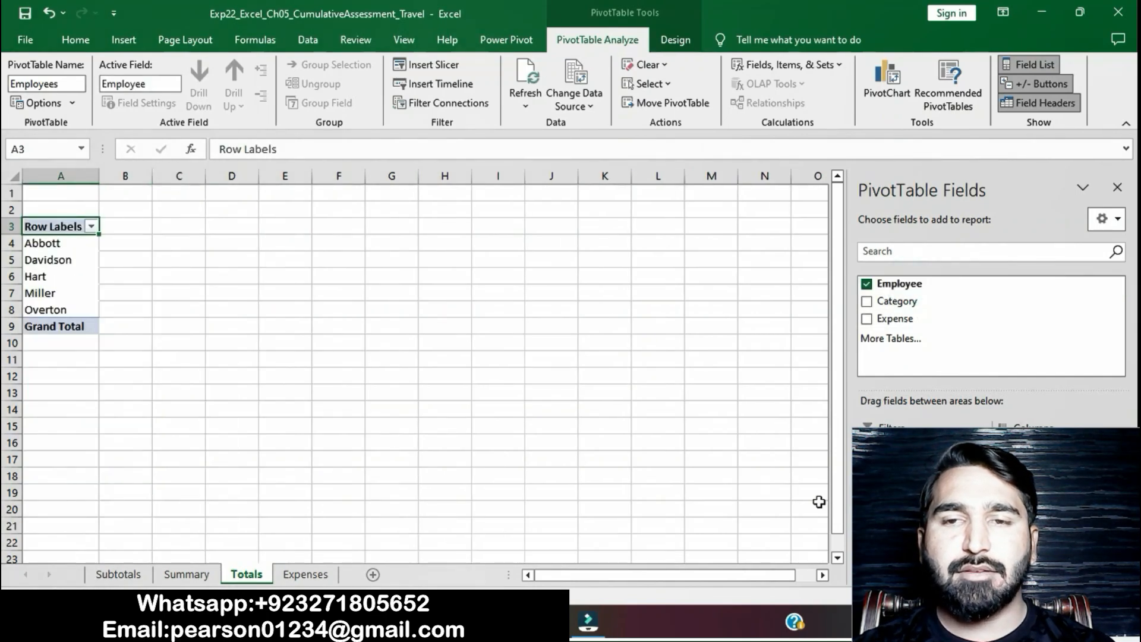
- Select the Expense field wording in the Word instructions, and in Excel add the Expense field to the PivotTable's Values area
click(506, 622)
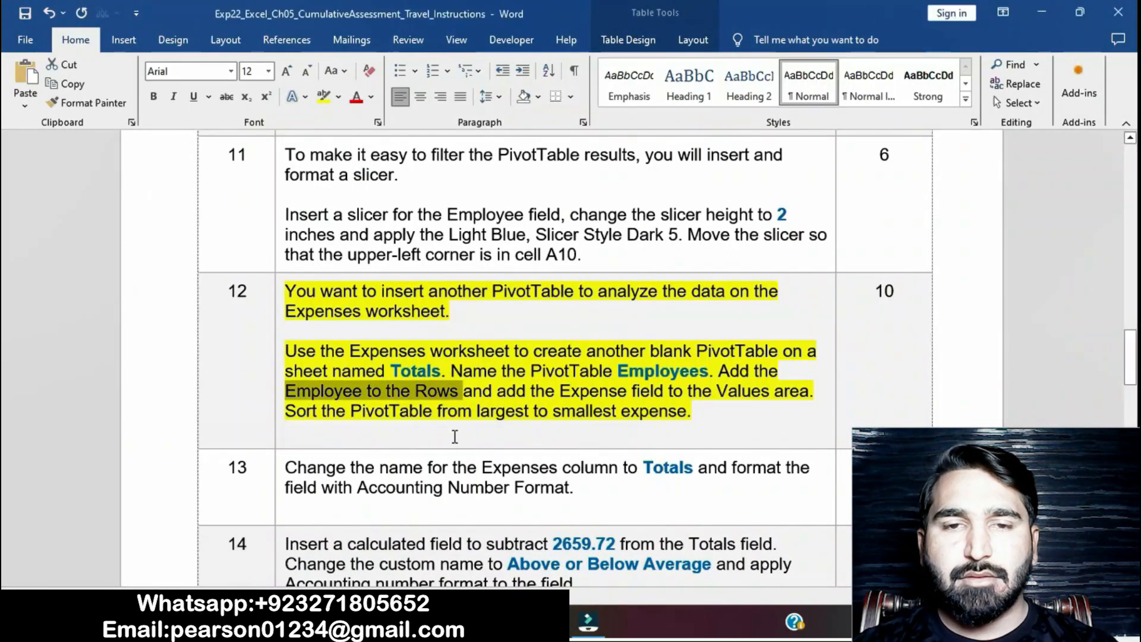
drag(561, 390, 814, 393)
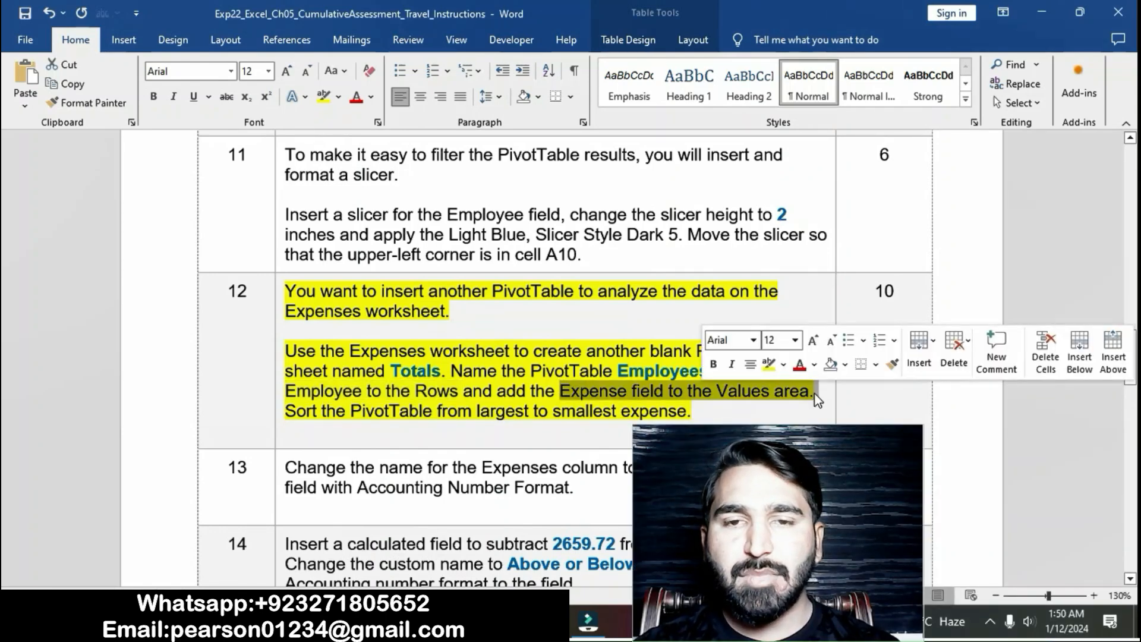
click(544, 622)
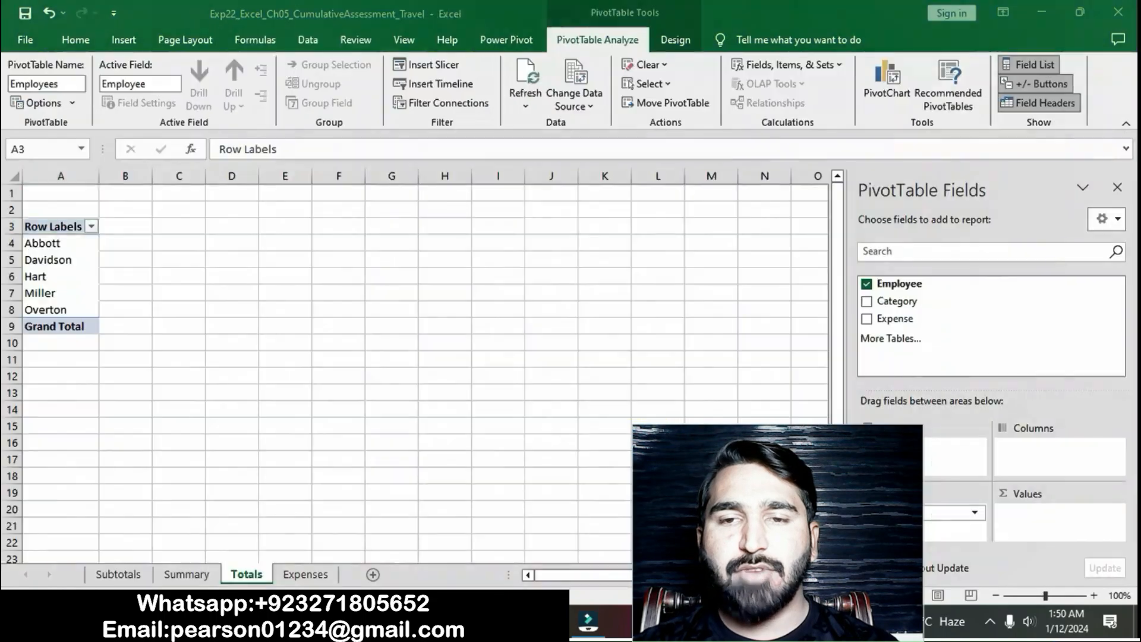
drag(894, 321, 1040, 520)
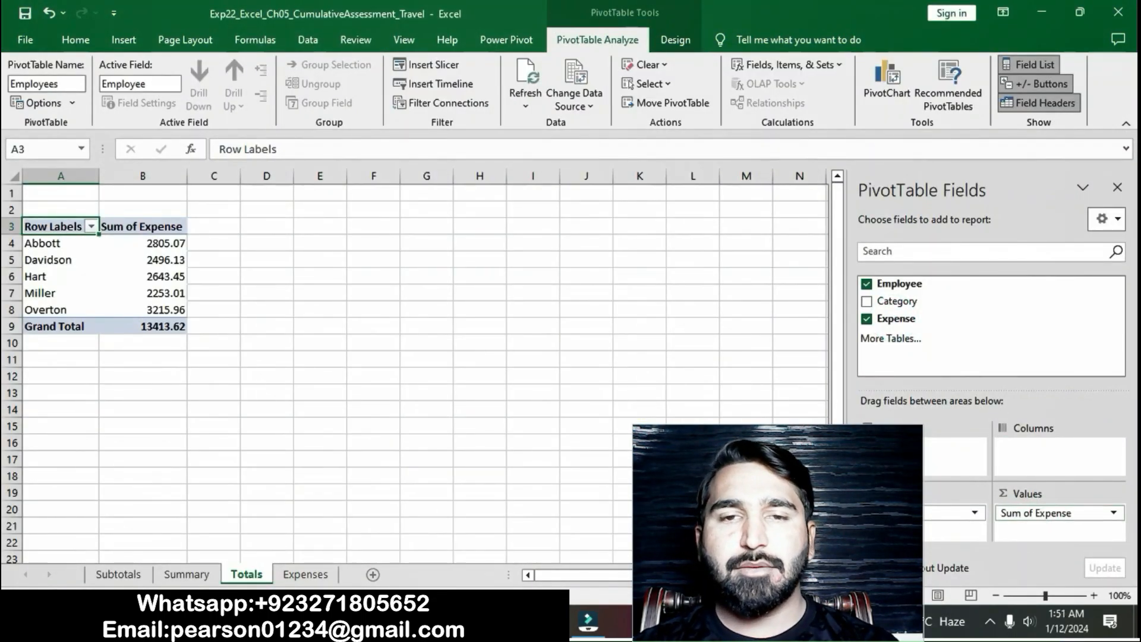
- Select the sorting sentence in the Word instructions, and in Excel sort the Employees PivotTable from largest to smallest expense
key(alt+Tab)
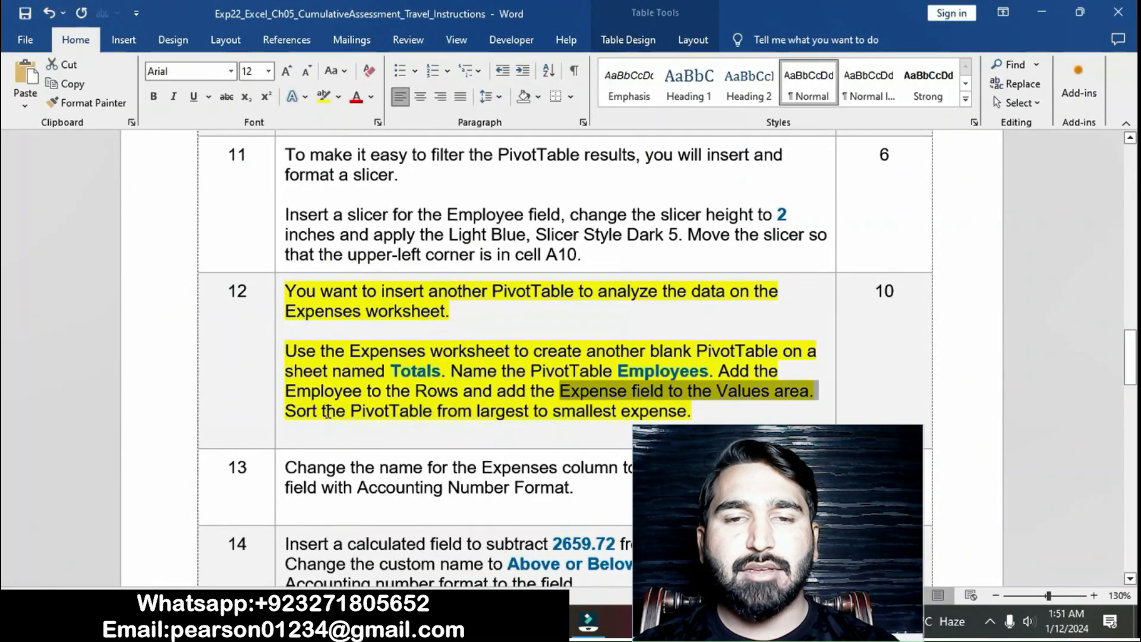
drag(286, 410, 688, 413)
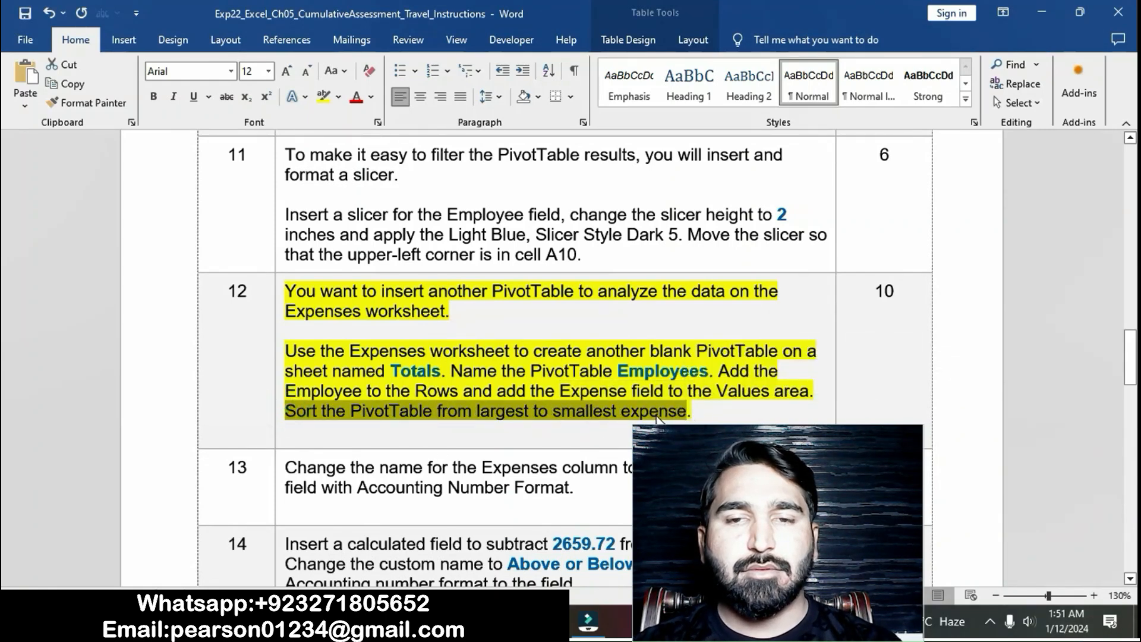
key(alt+Tab)
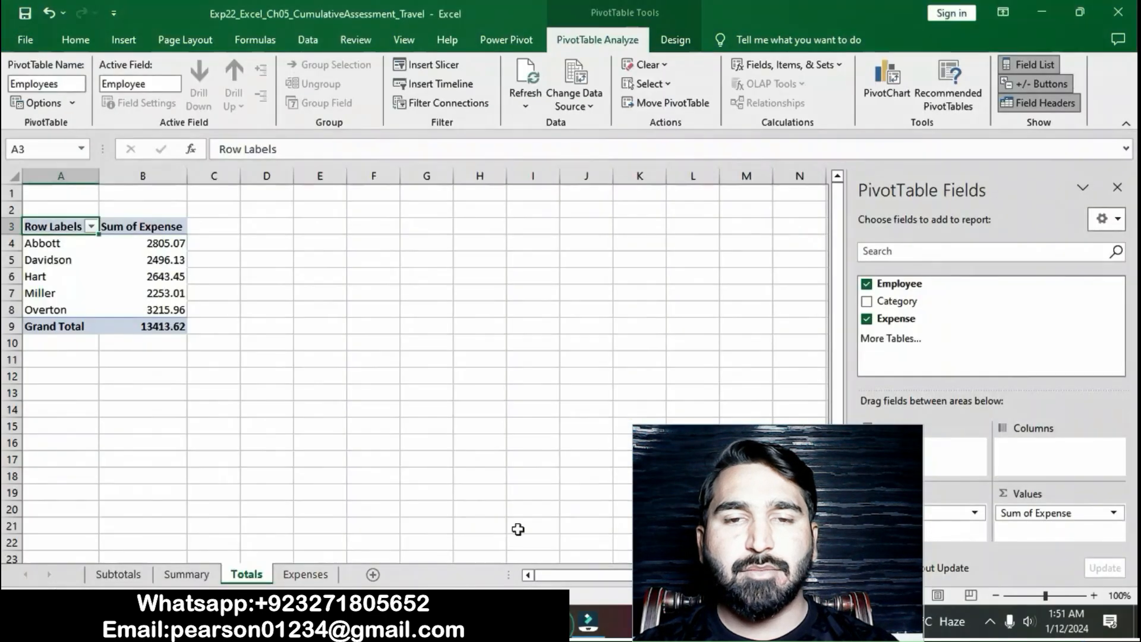
click(165, 246)
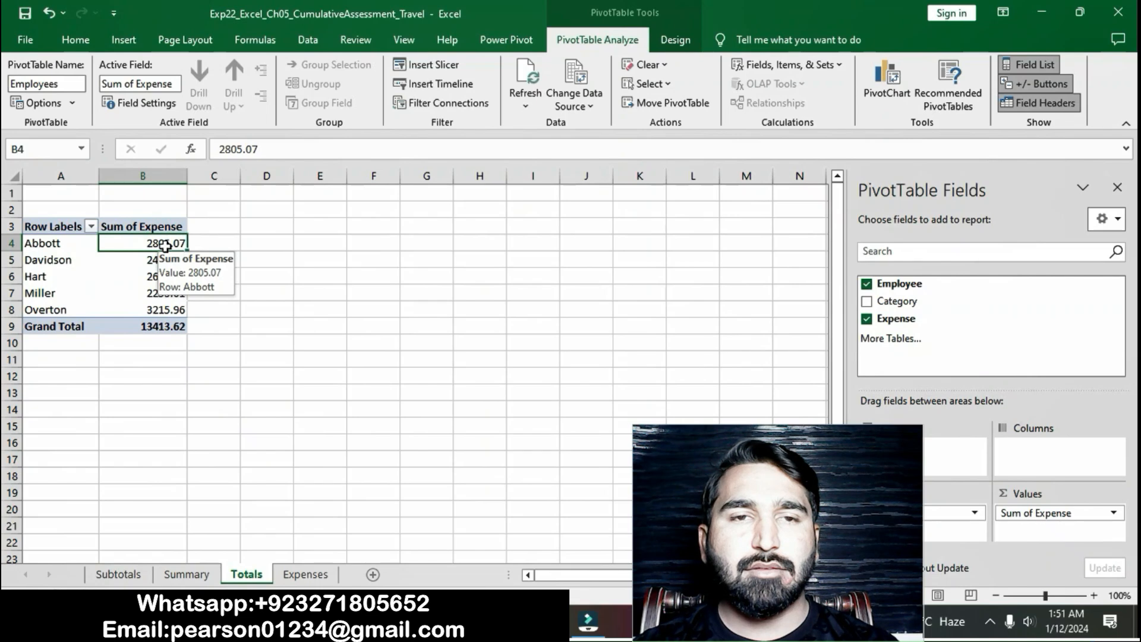
click(671, 39)
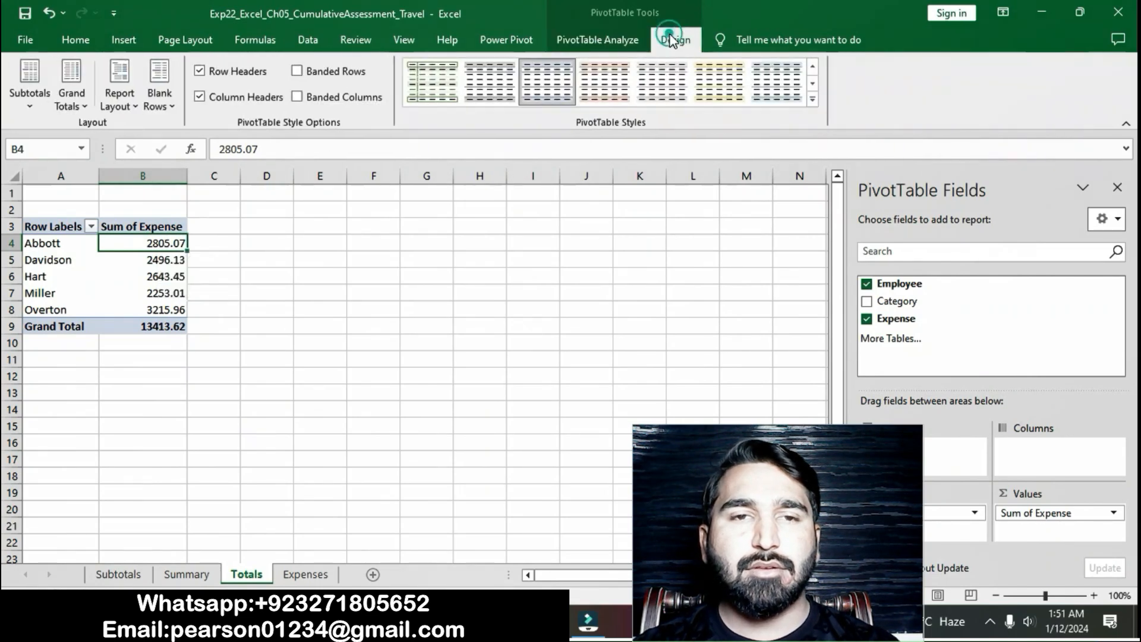
click(617, 40)
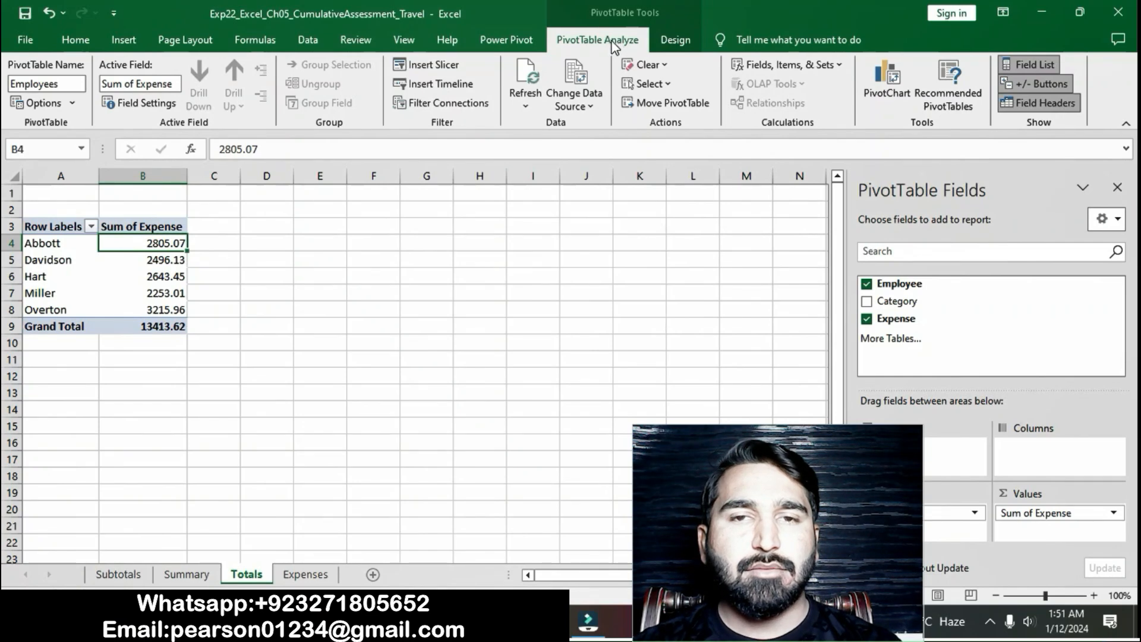
click(405, 39)
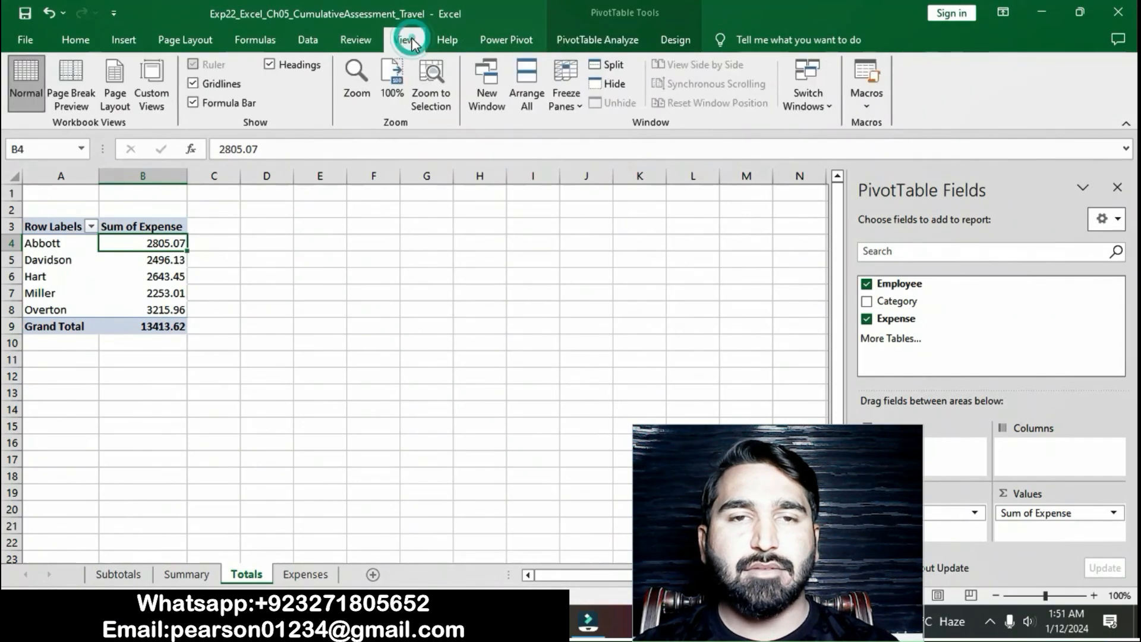
click(379, 46)
click(307, 39)
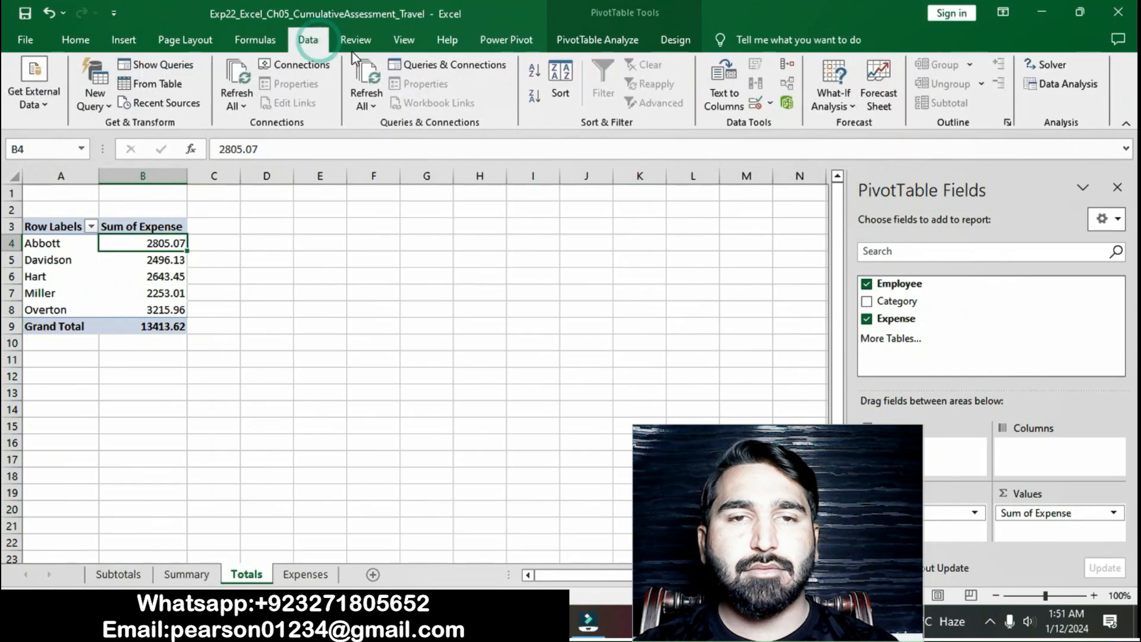
click(534, 100)
- Return to the Word instructions and remove the yellow highlight from the step 12 text
key(alt+Tab)
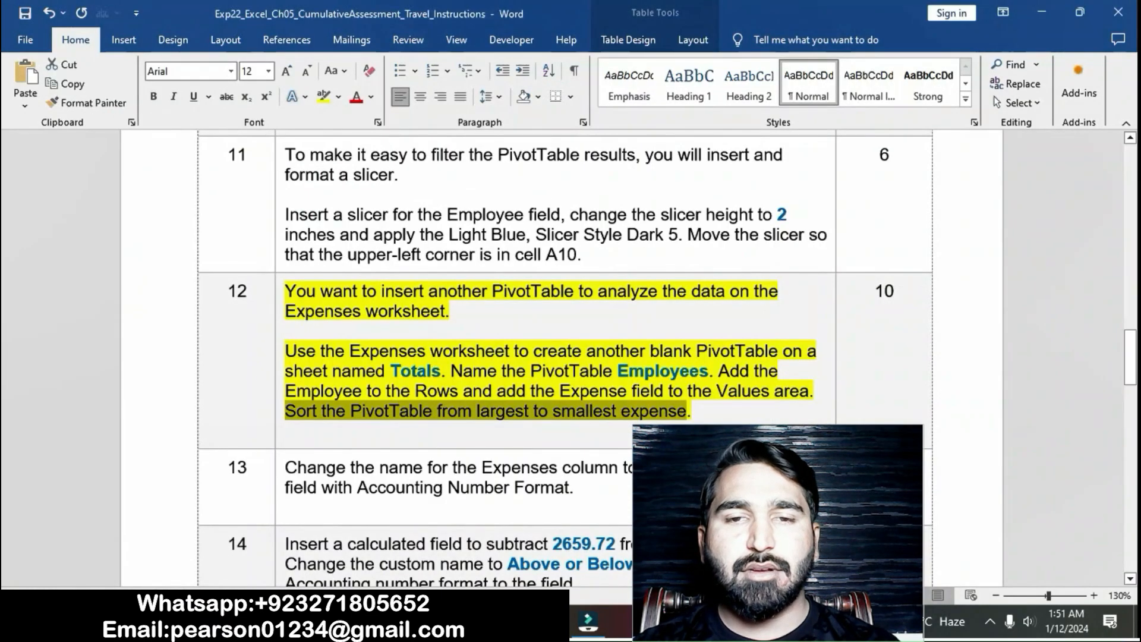
click(651, 413)
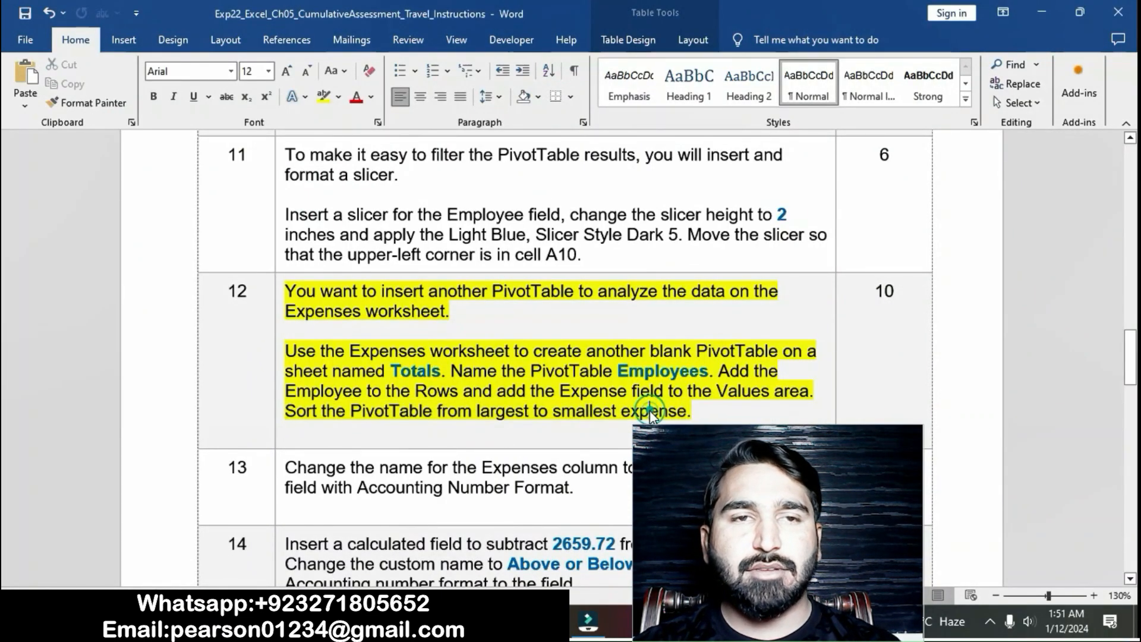
click(279, 303)
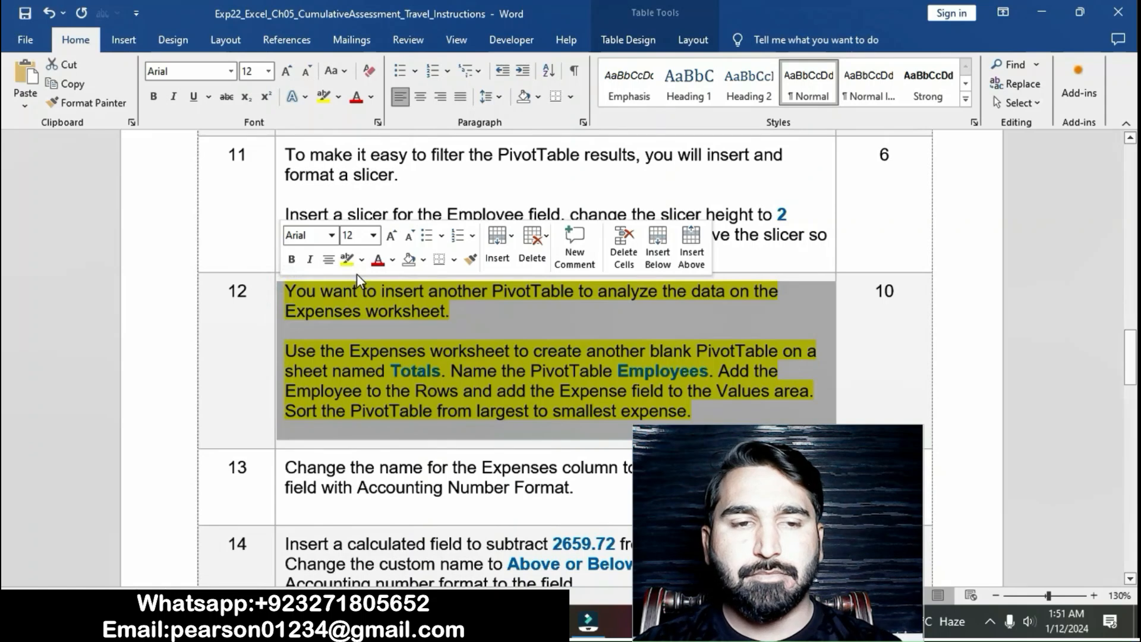
click(346, 268)
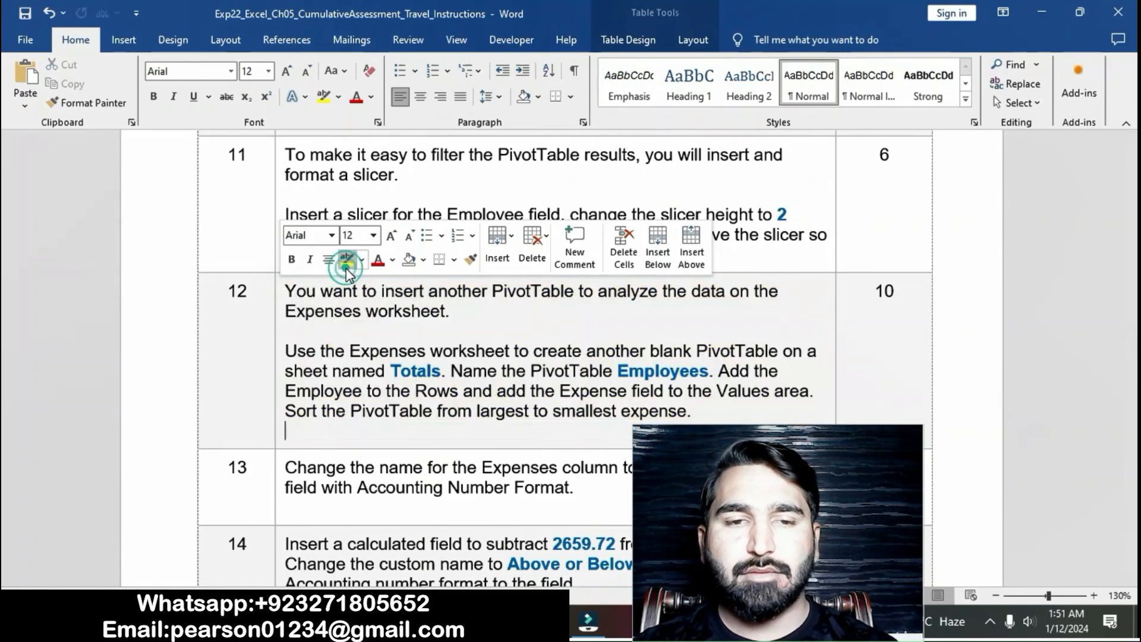
click(521, 429)
scroll(521, 404, down, 15)
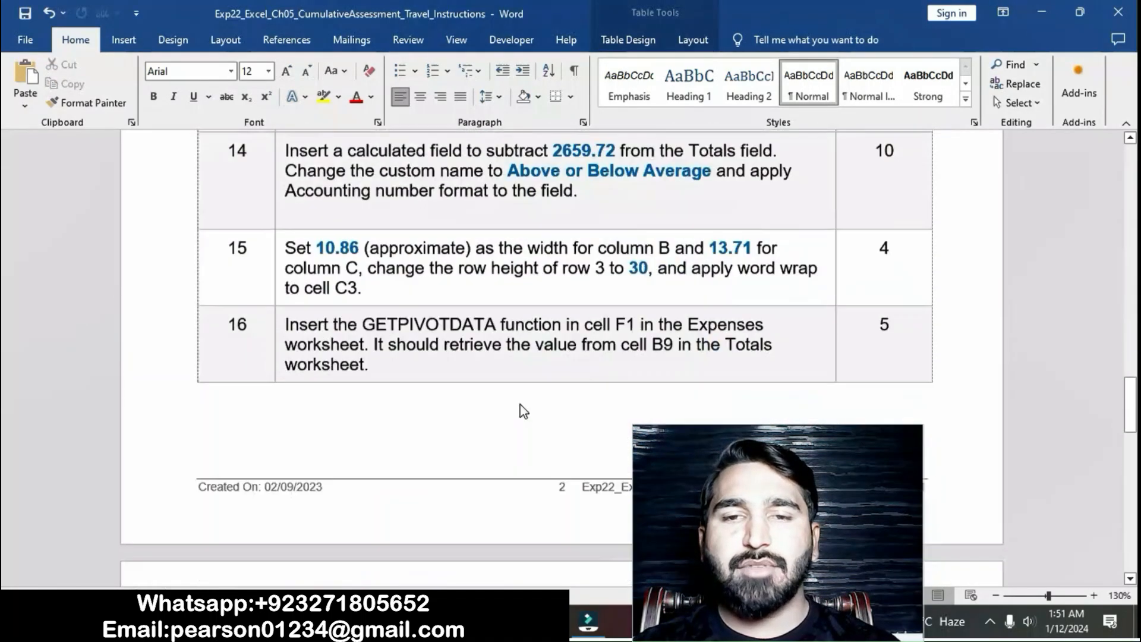
- Highlight the step 13 instruction text in yellow in the Word instructions
scroll(521, 404, up, 15)
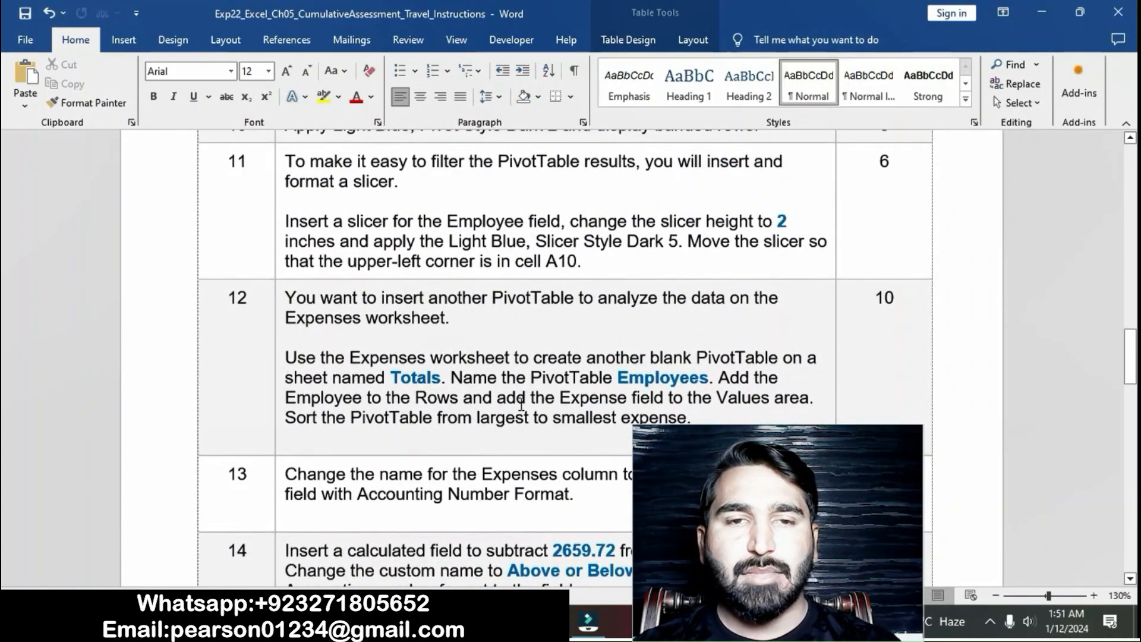
scroll(520, 404, down, 3)
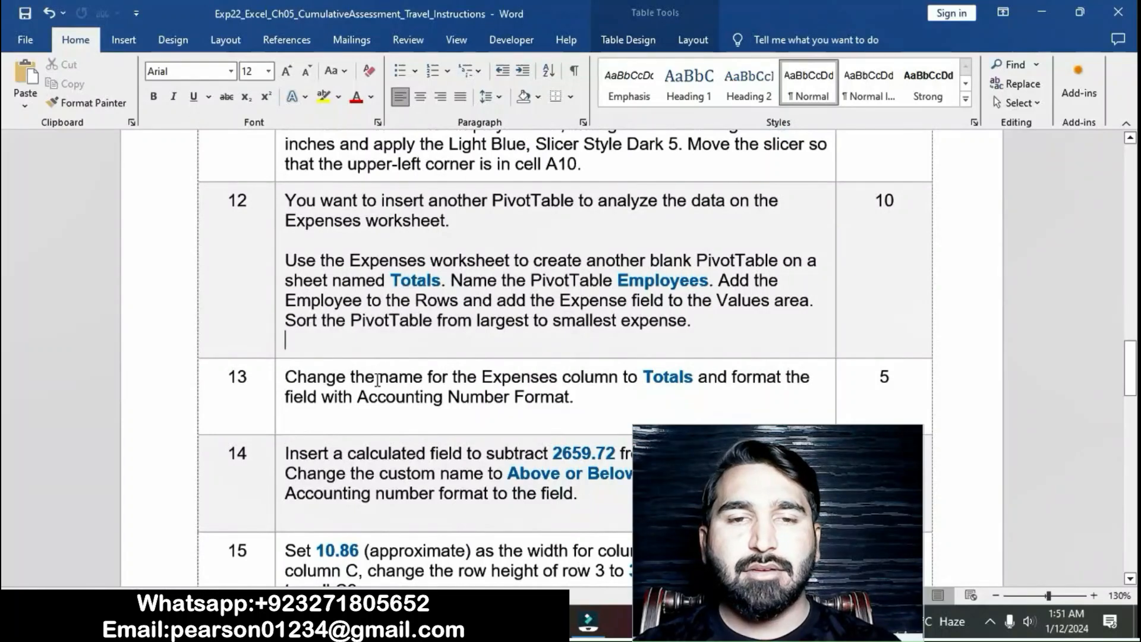
click(276, 376)
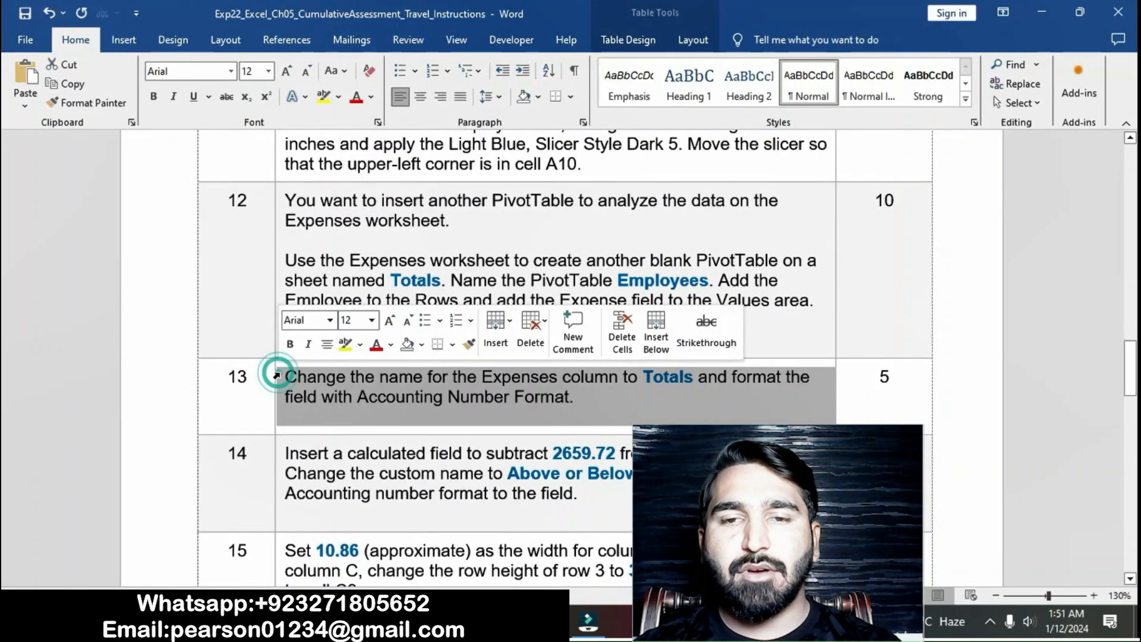
click(344, 344)
click(392, 408)
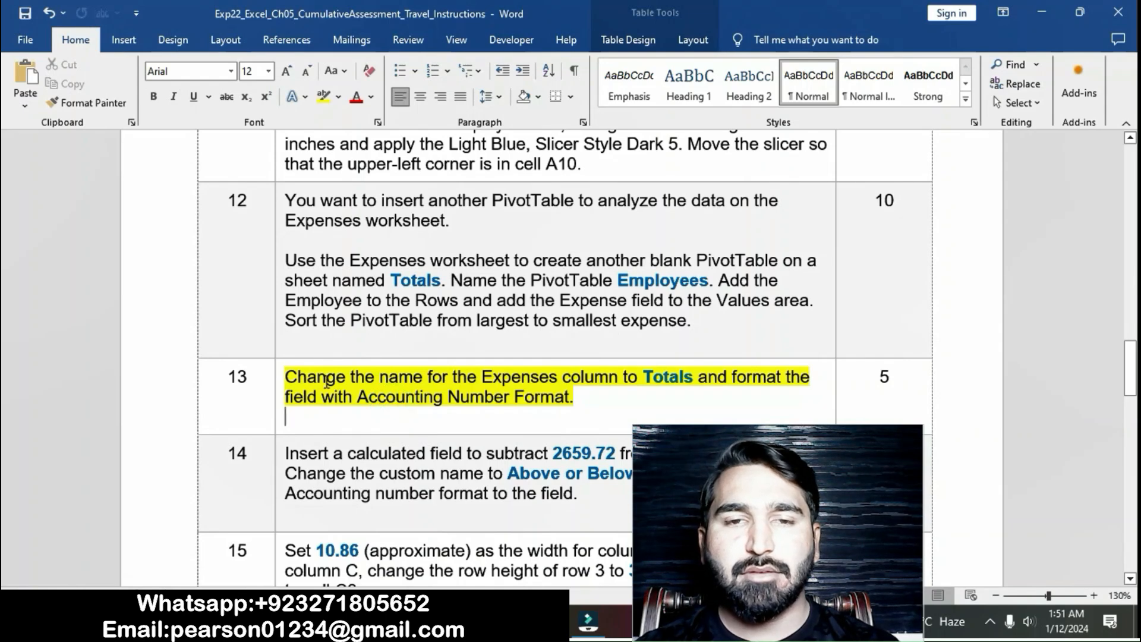
- Select the new column name Totals in step 13 of the Word instructions and check it against the PivotTable in Excel
drag(286, 377, 568, 389)
click(644, 377)
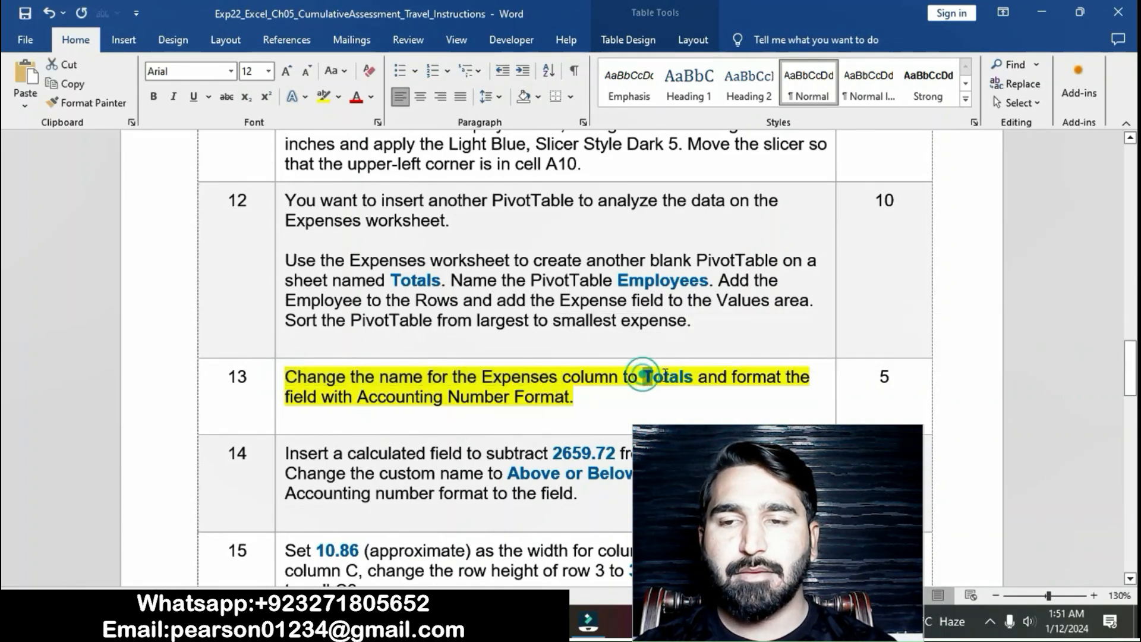
double_click(648, 377)
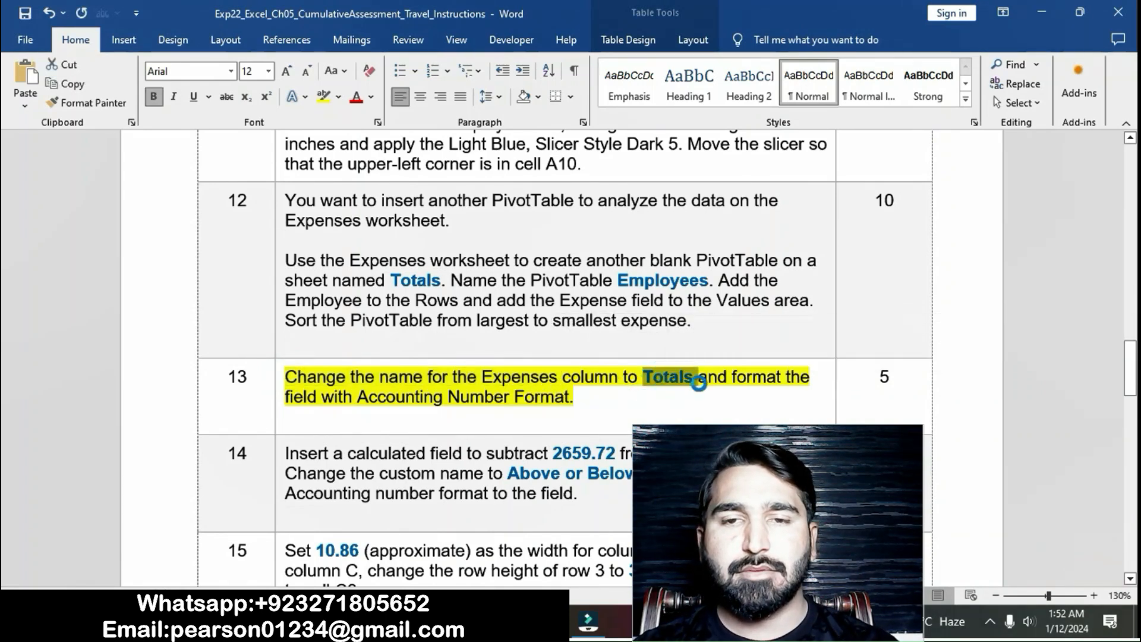
key(alt+Tab)
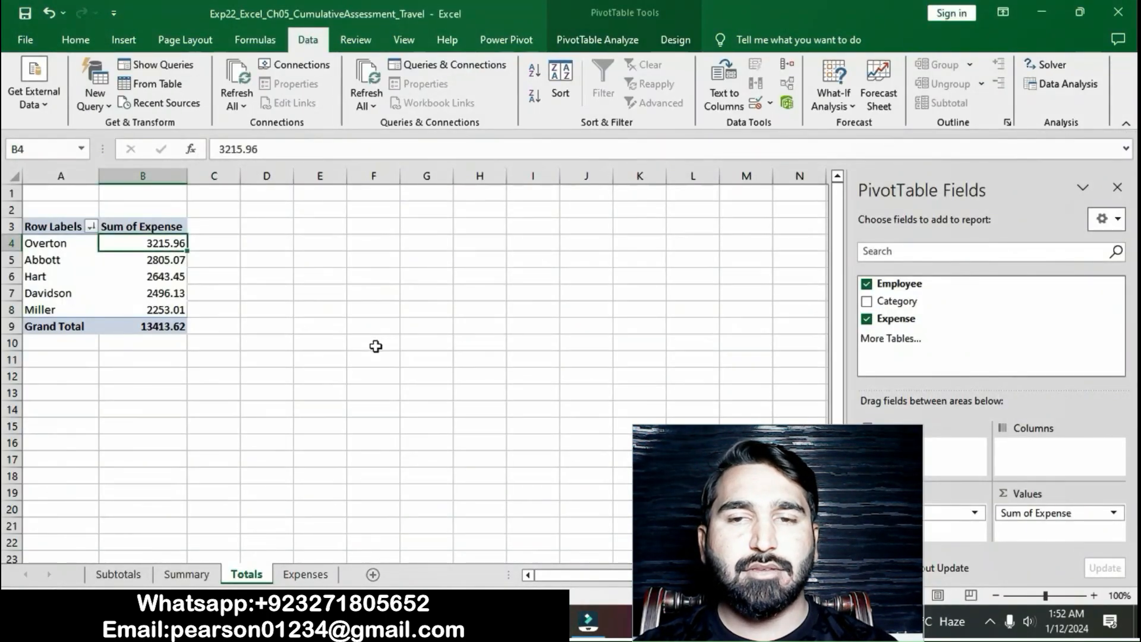
key(alt+Tab)
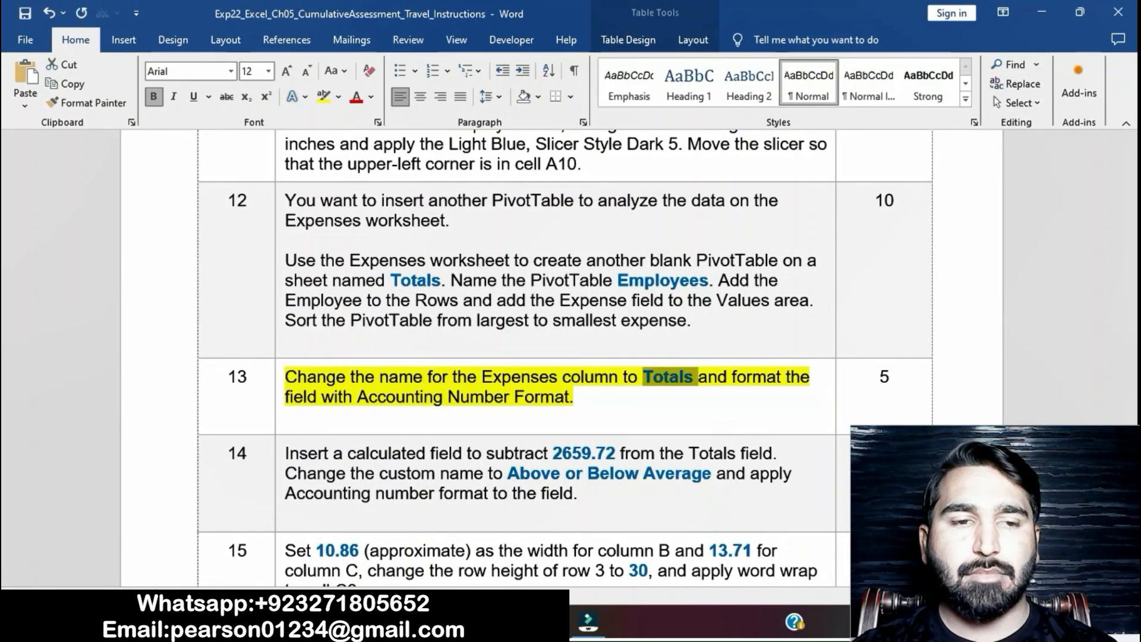
- Switch to Excel and rename the Sum of Expense column heading in cell B3 of the PivotTable to Totals
key(alt+Tab)
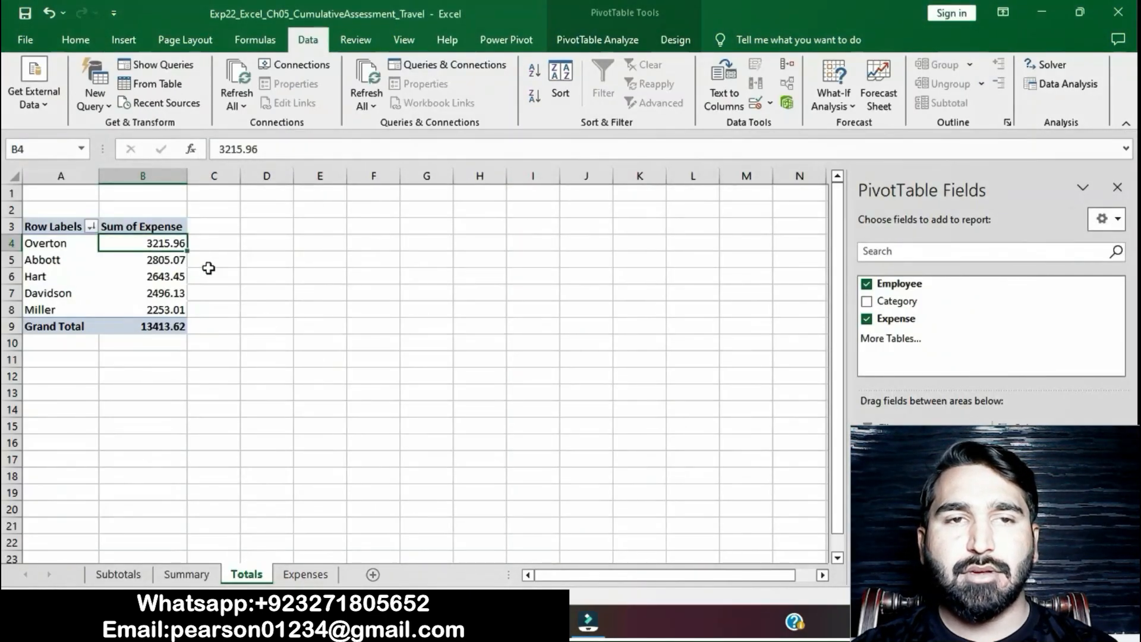
click(170, 226)
click(323, 150)
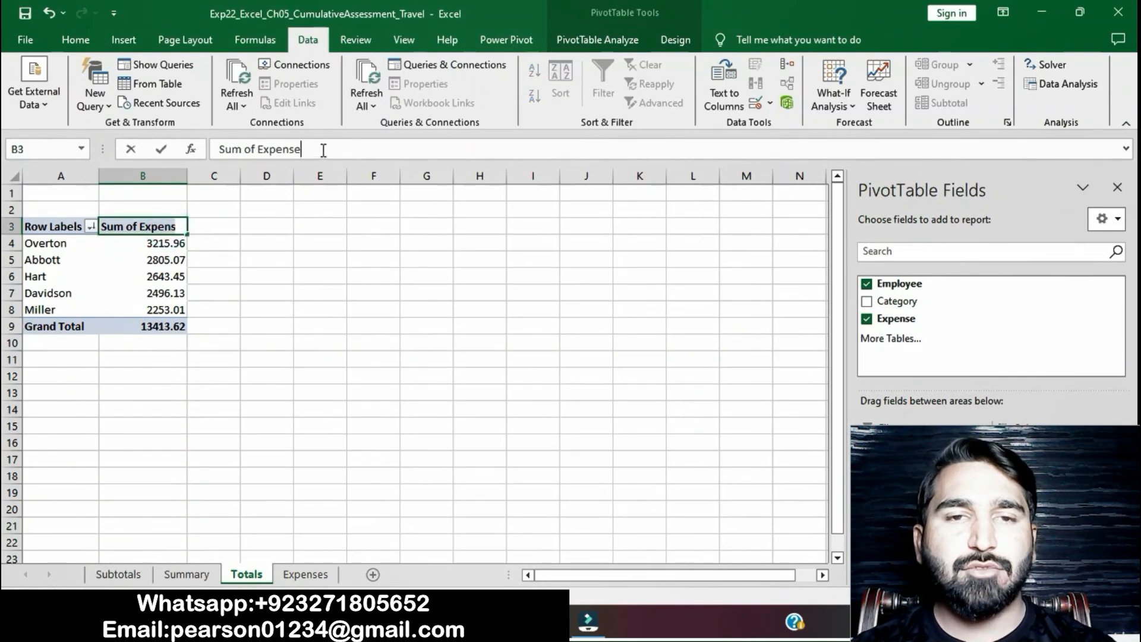
key(BackSpace)
key(BackSpace)
key(BackSpace)
key(BackSpace)
key(BackSpace)
key(BackSpace)
key(BackSpace)
key(BackSpace)
key(BackSpace)
key(BackSpace)
key(BackSpace)
key(BackSpace)
key(BackSpace)
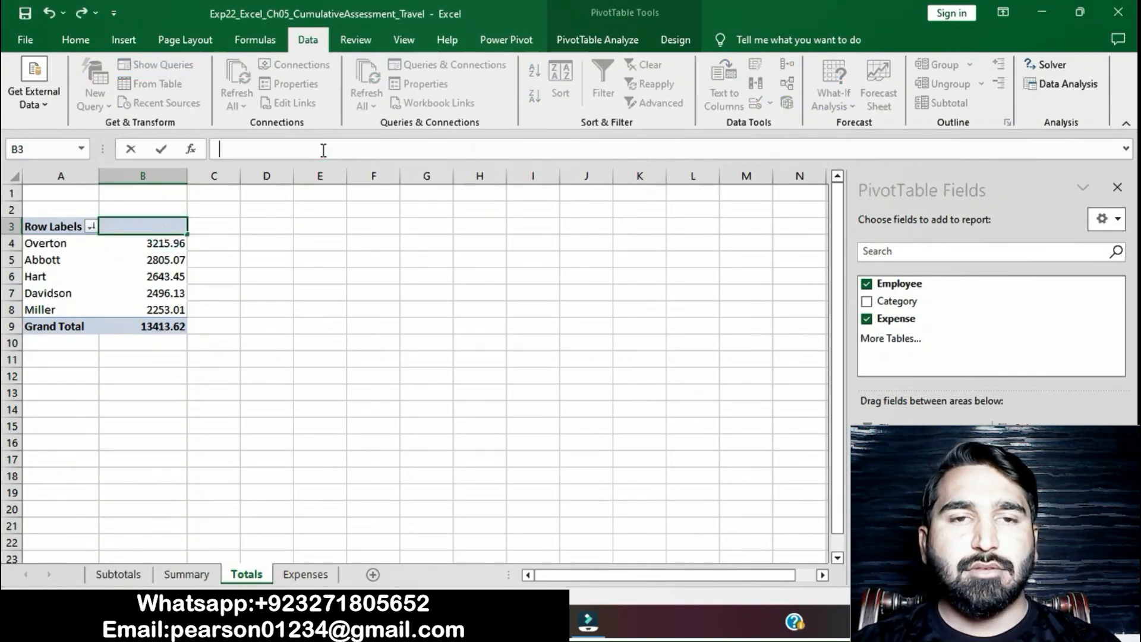
text(Totals)
key(Return)
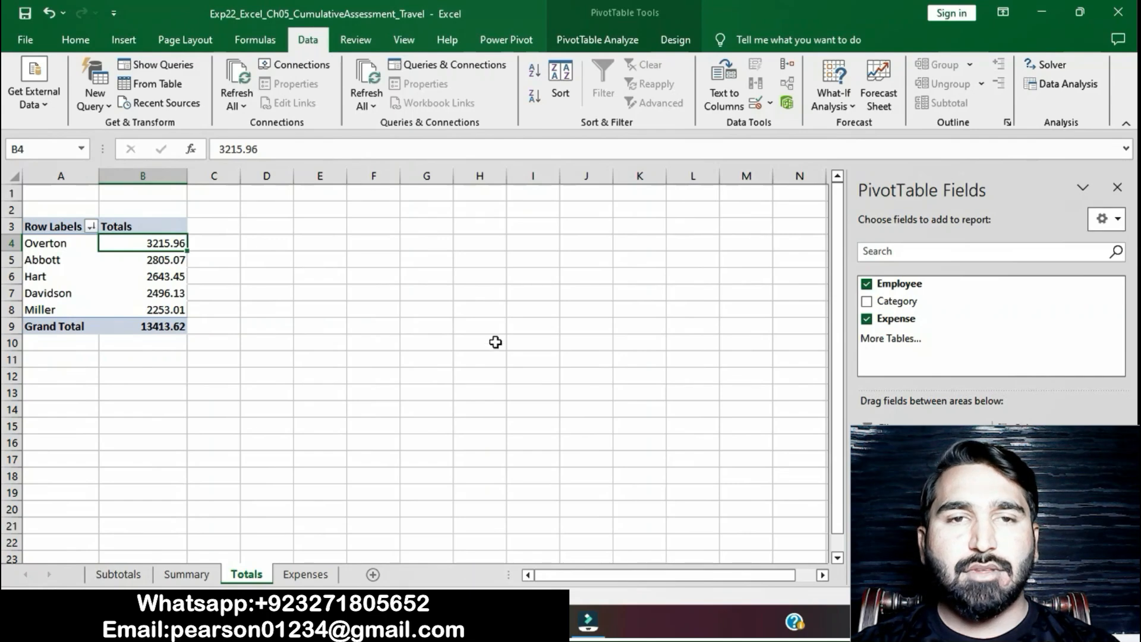
- Return to the Word instructions and select the step 13 wording "field with Accounting Number Format"
key(alt+Tab)
drag(643, 377, 699, 381)
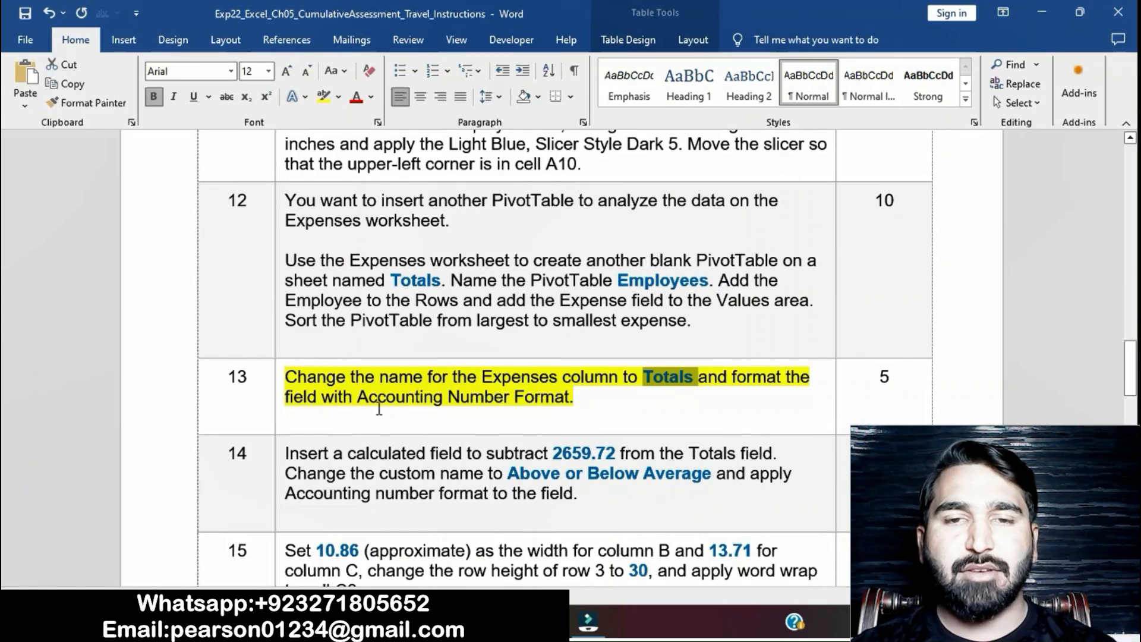
triple_click(288, 393)
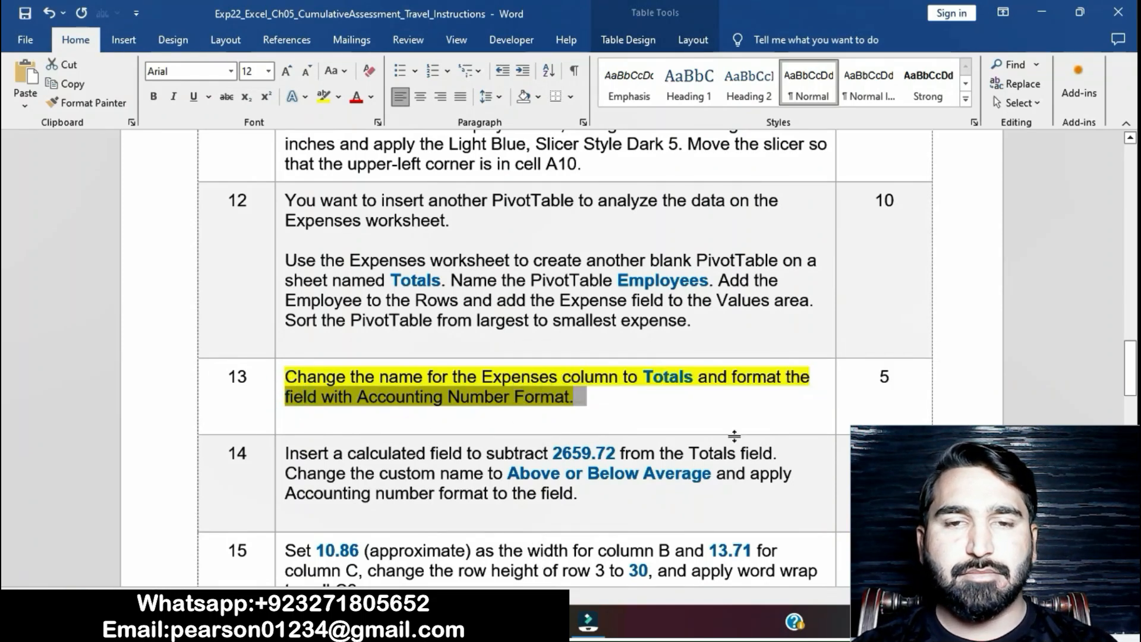
key(alt+Tab)
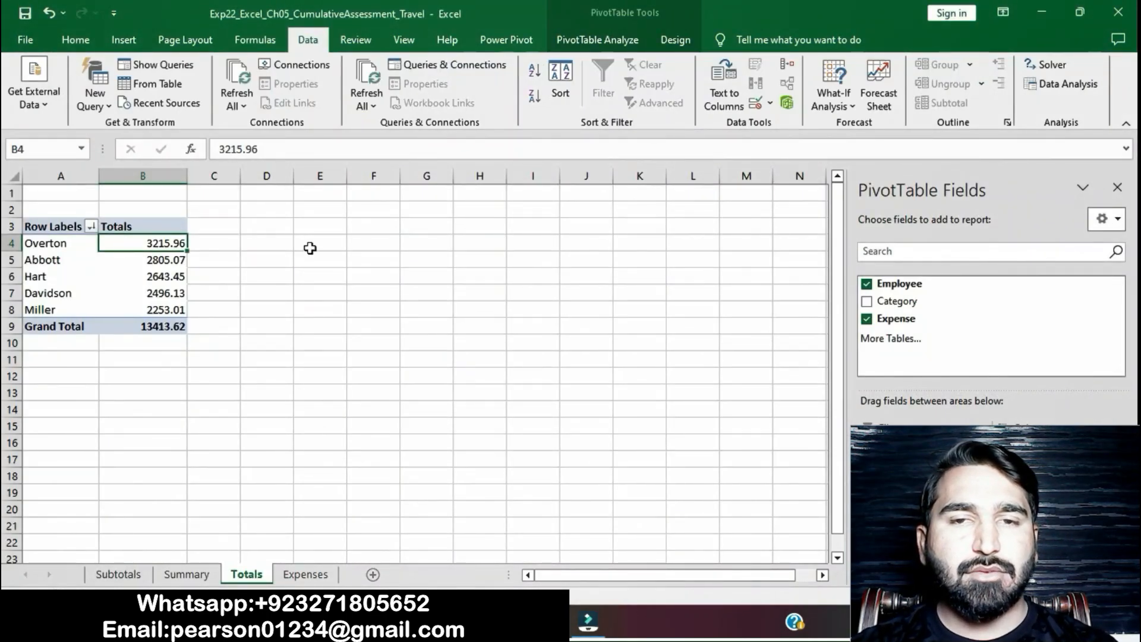
key(alt+Tab)
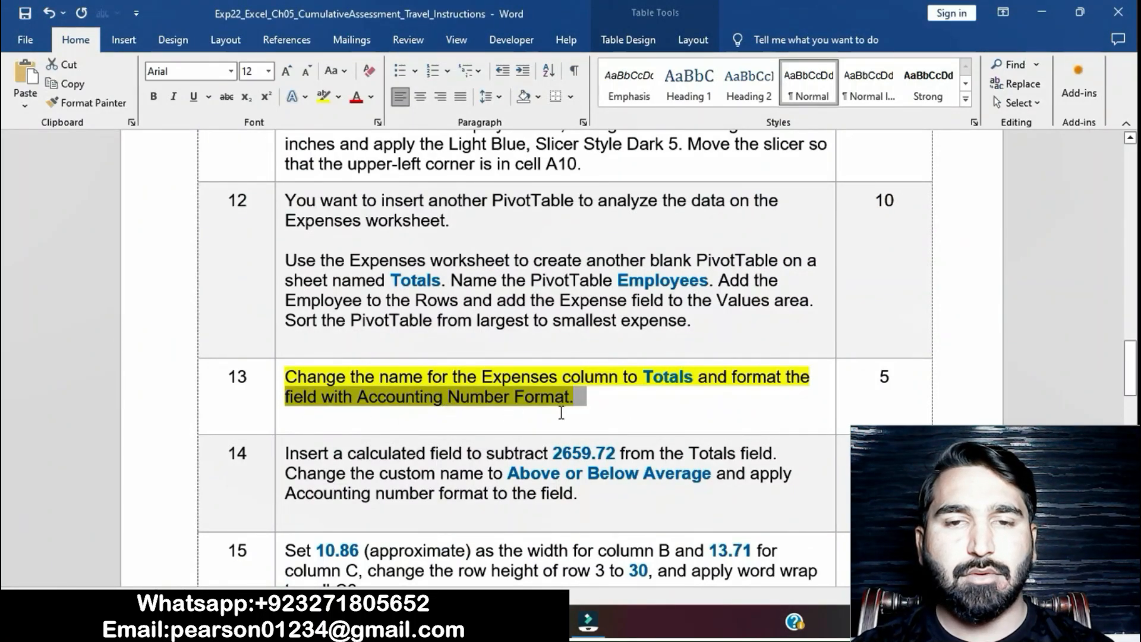
- In Excel, apply the Accounting number format to the PivotTable's Totals value field through its field settings
key(alt+Tab)
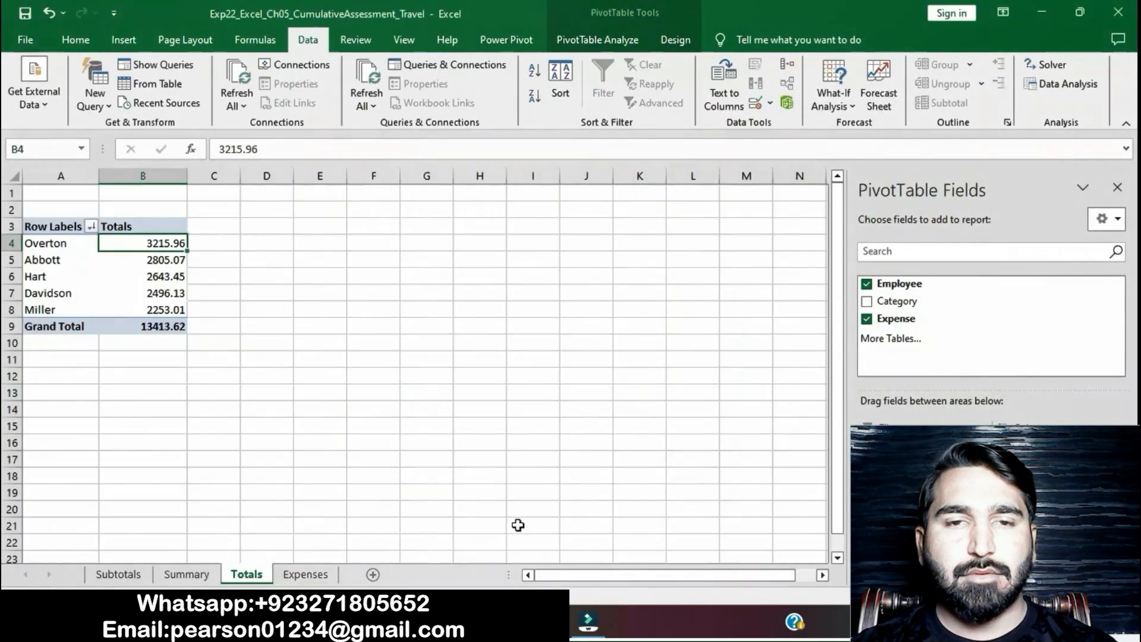
click(587, 38)
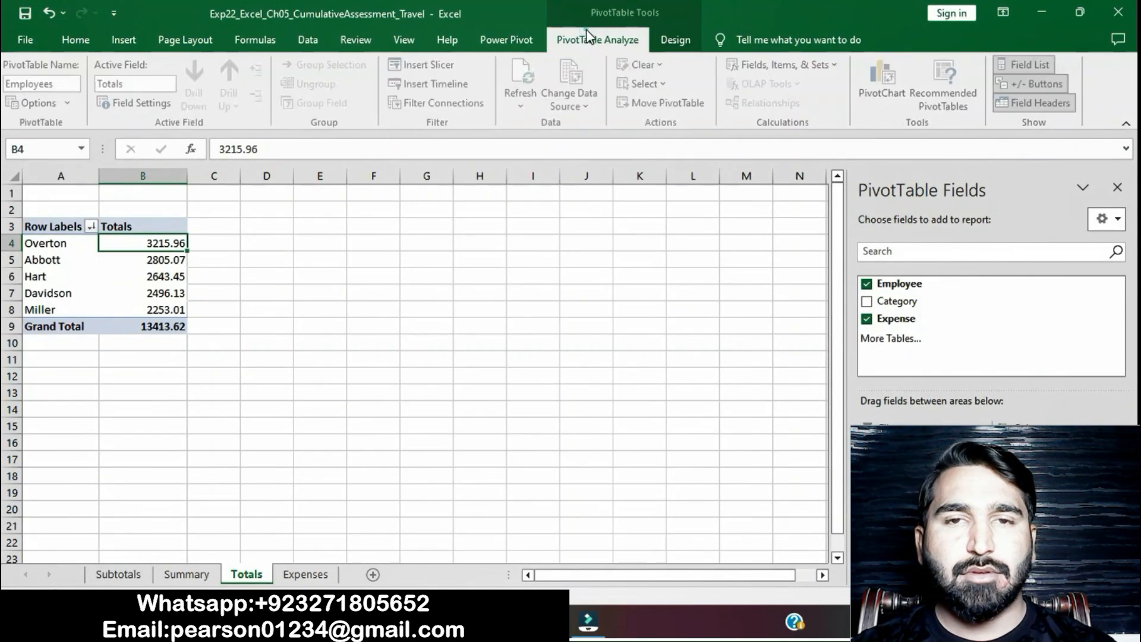
click(158, 104)
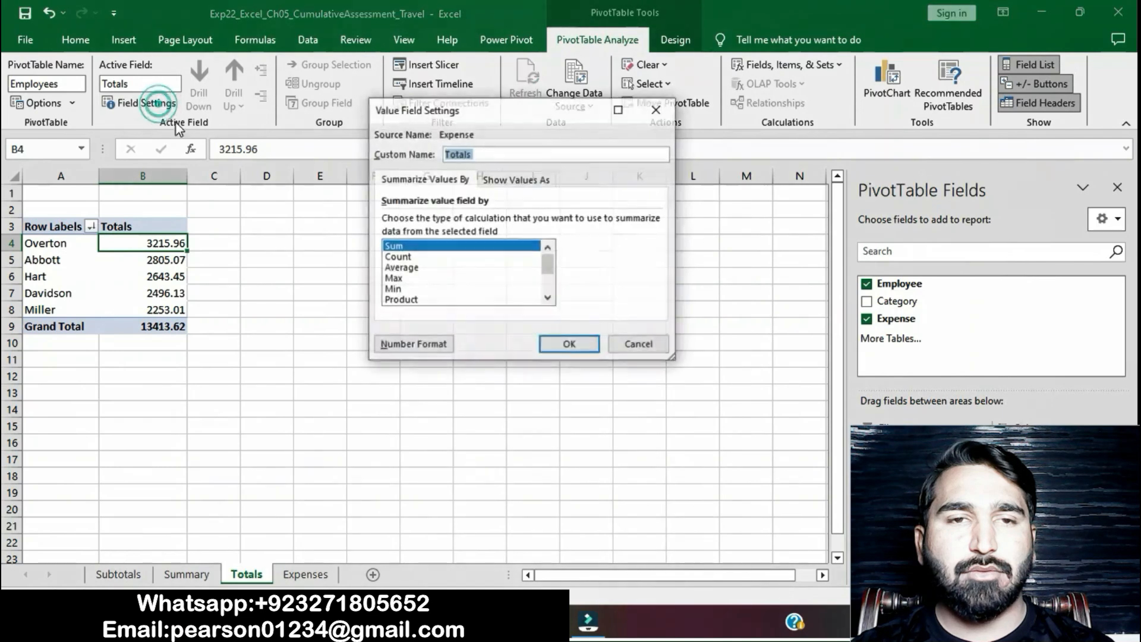
click(410, 345)
click(352, 139)
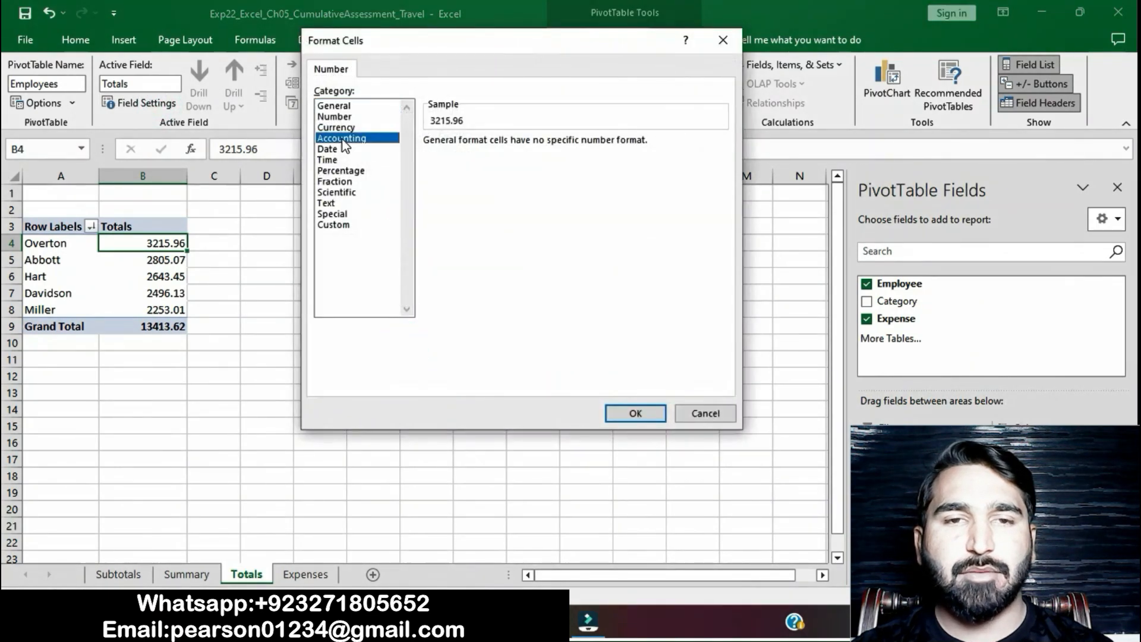
click(634, 414)
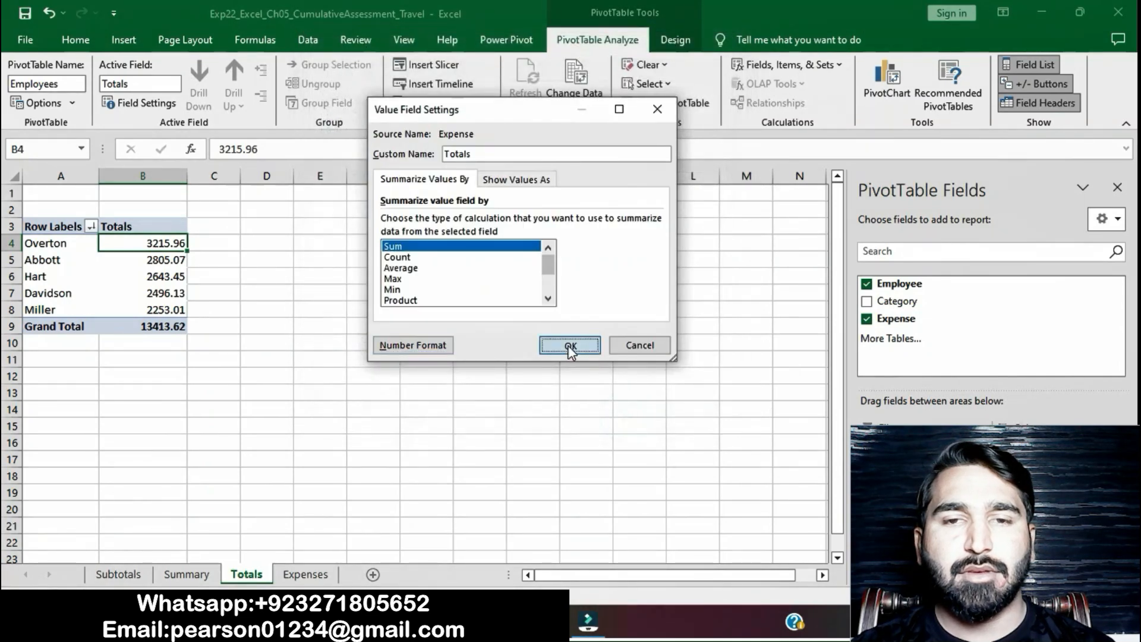
click(571, 346)
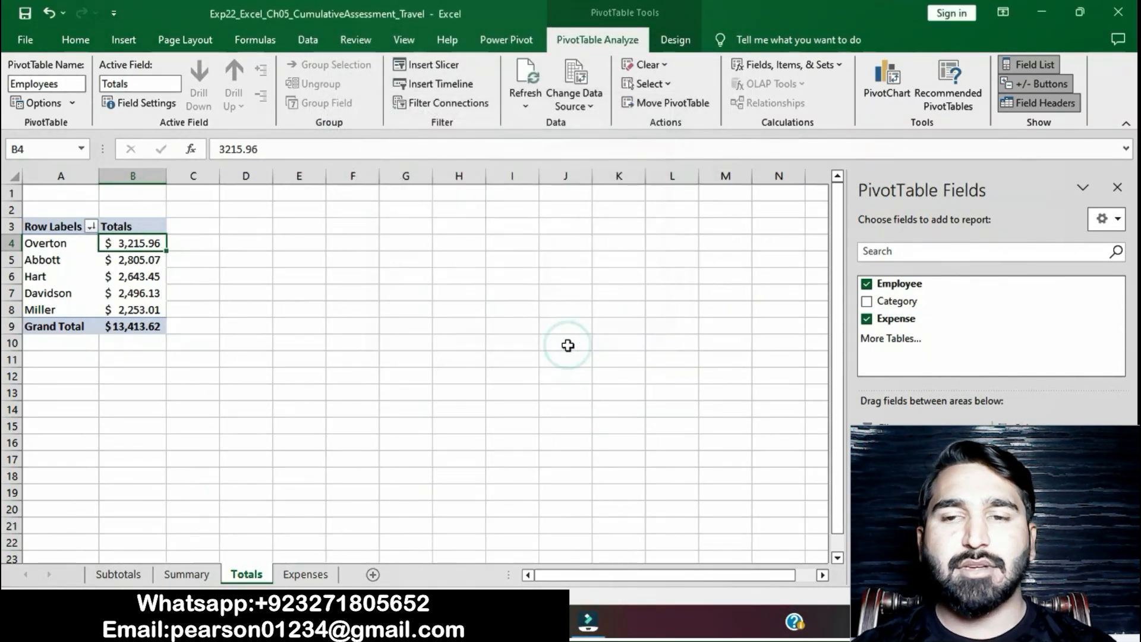